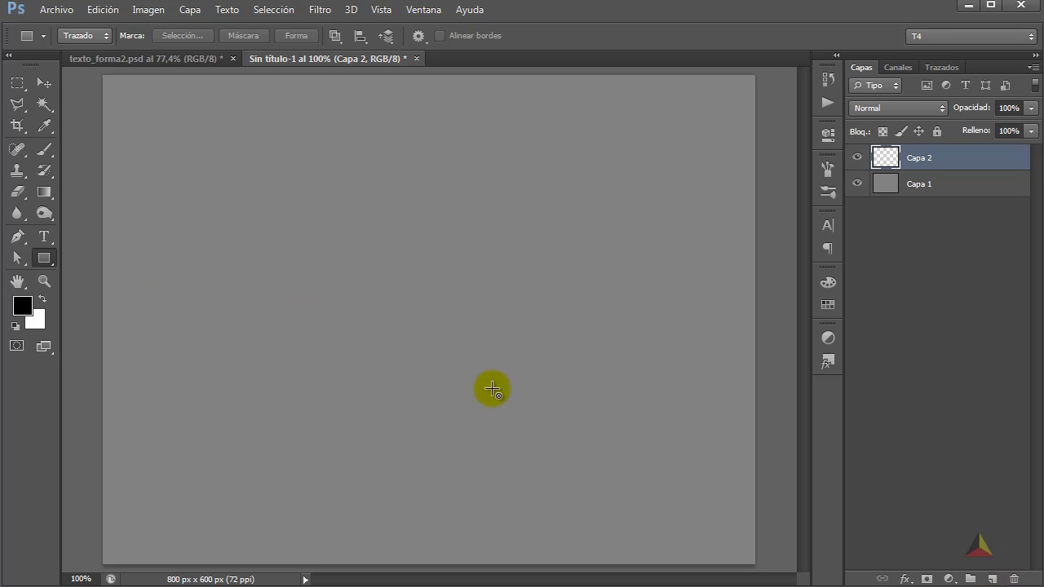
Step: Activate the Rectangle tool and add a vertical guide at 50% of the canvas width
left_click(48, 257)
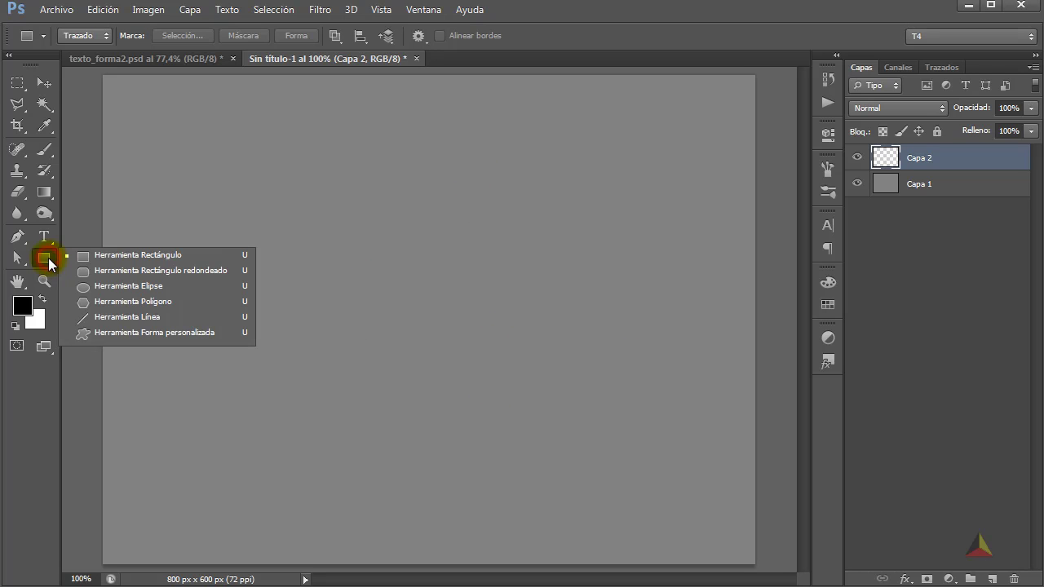
left_click(134, 260)
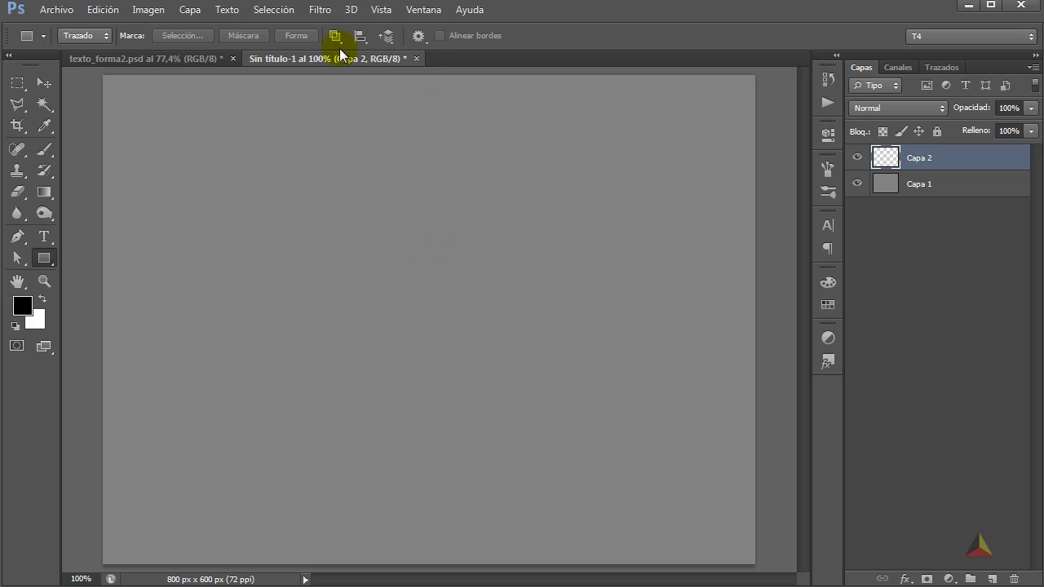
left_click(382, 10)
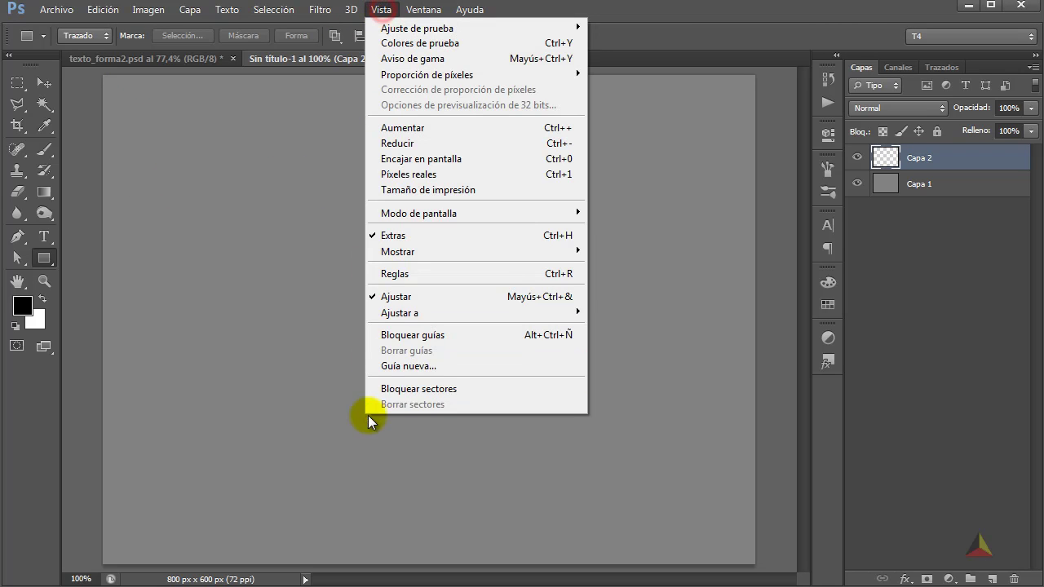
left_click(404, 365)
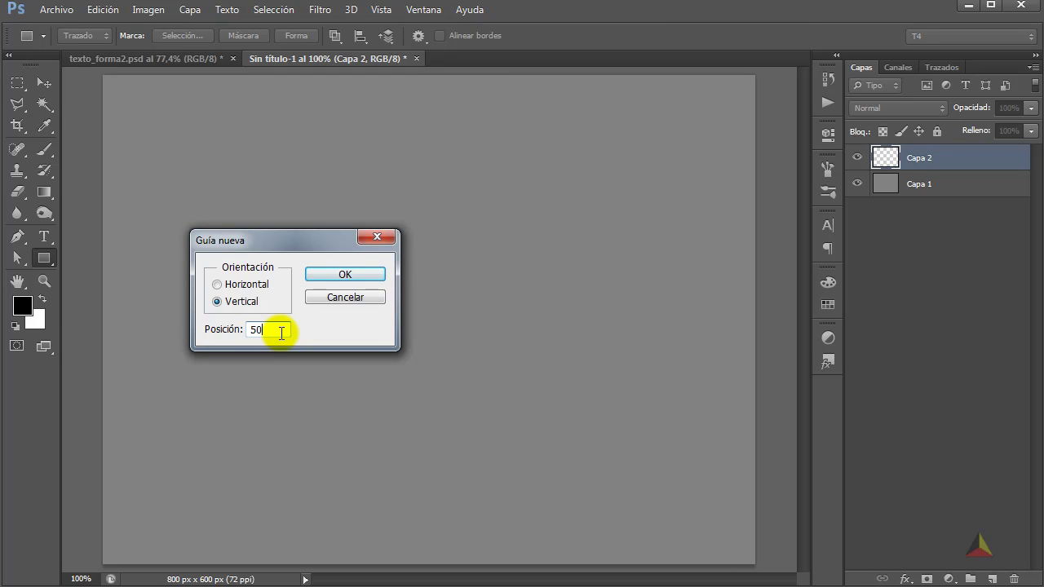
type("50%")
key("Return")
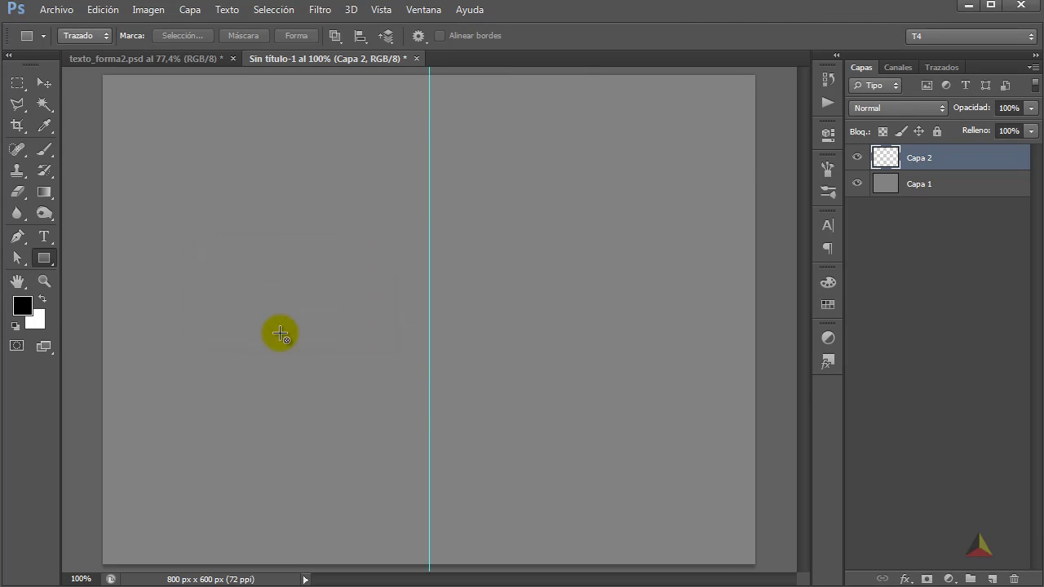
Step: Add a horizontal guide at 50% of the canvas height
left_click(381, 9)
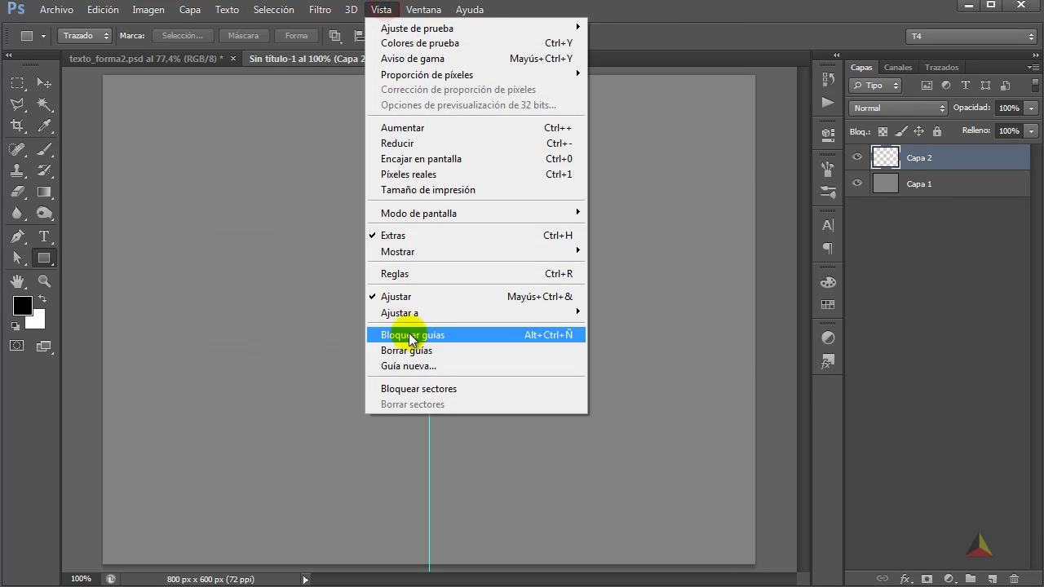
left_click(411, 365)
left_click(216, 283)
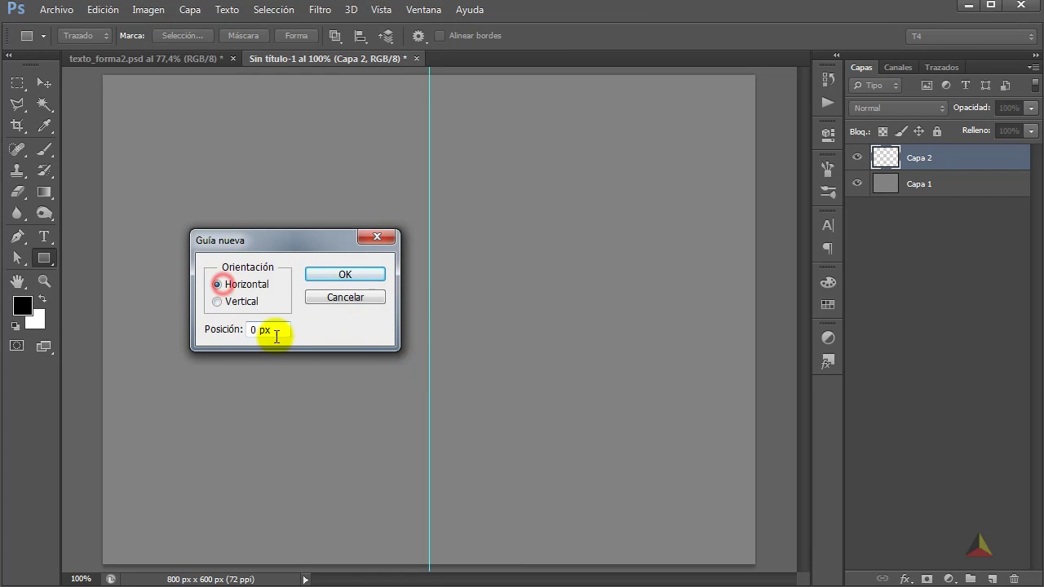
left_click_drag(277, 329, 244, 330)
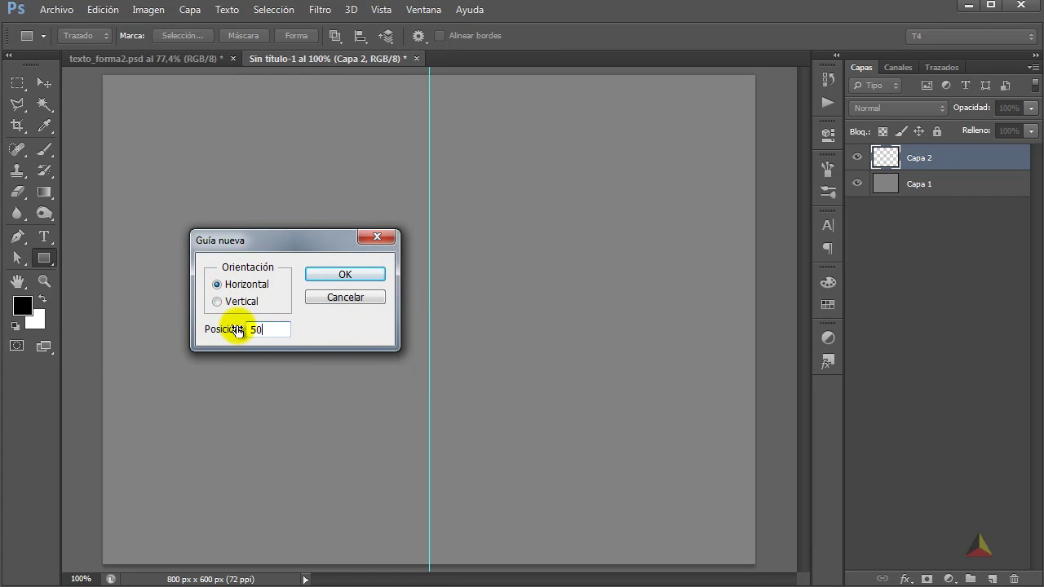
key("Return")
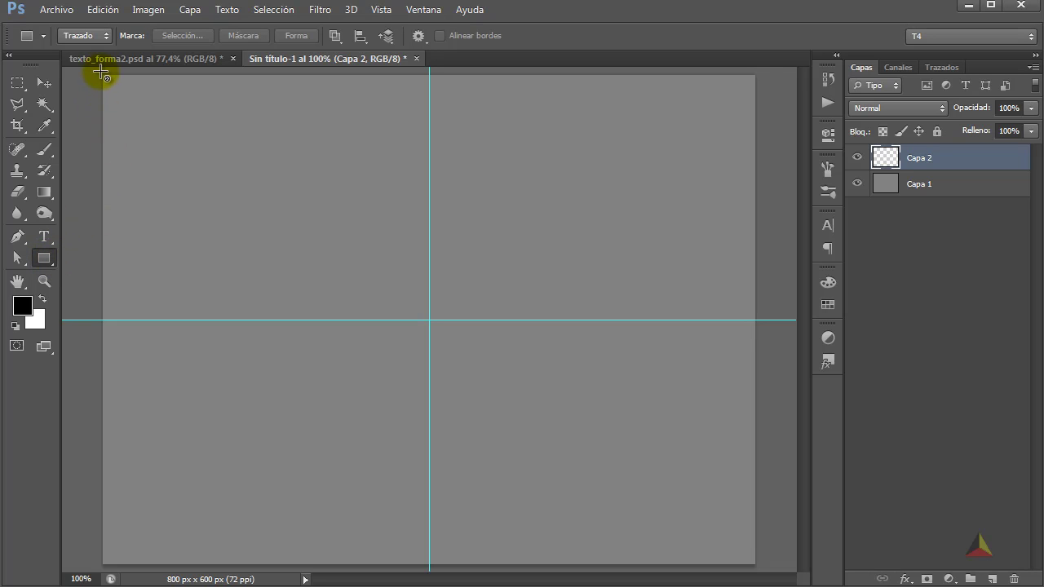
Step: With the Rectangle tool in Trazado (path) mode, draw a square path from the canvas's upper-left corner to the vertical guide
left_click_drag(102, 74, 439, 398)
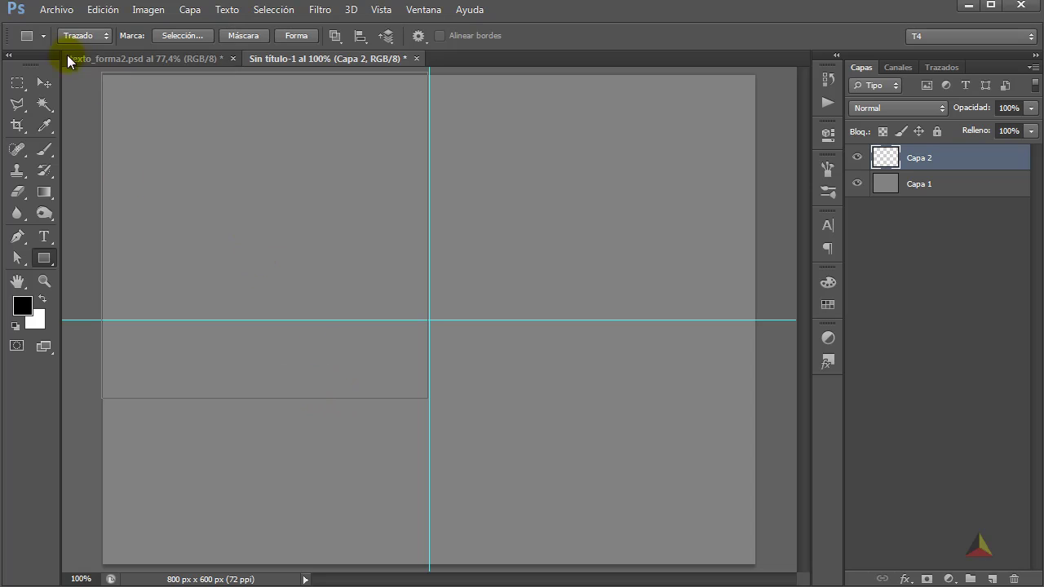
left_click(74, 35)
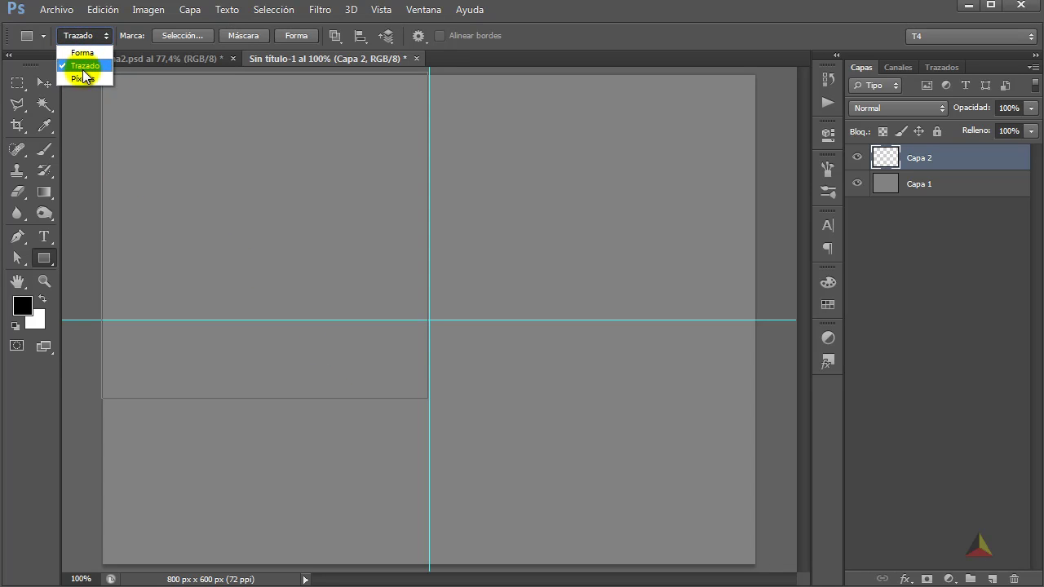
left_click(85, 65)
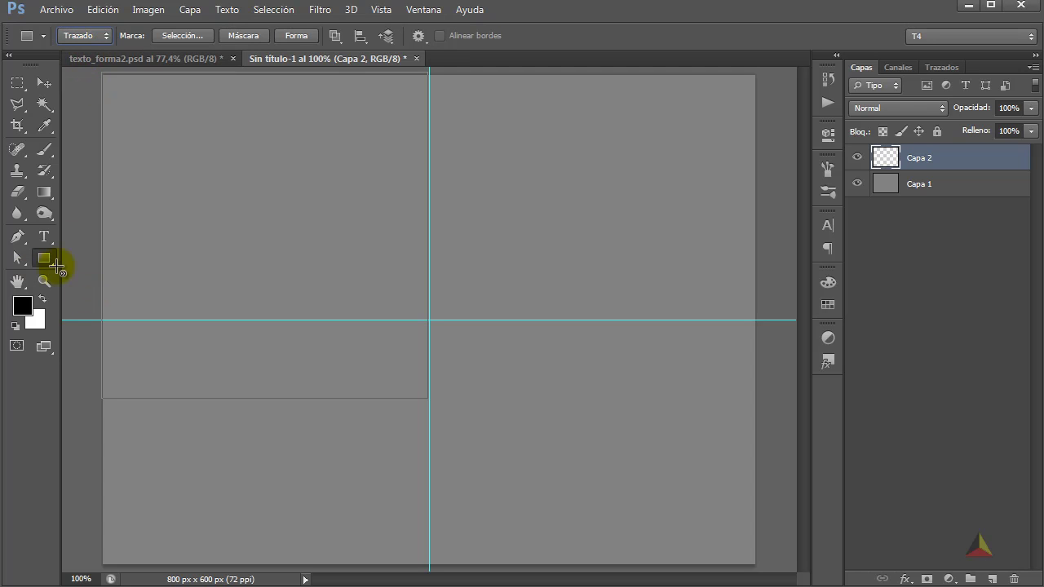
Step: Free-transform the square path, centring it on the guide intersection at X 400 px, Y 300 px and rotating it 45°
key("ctrl+t")
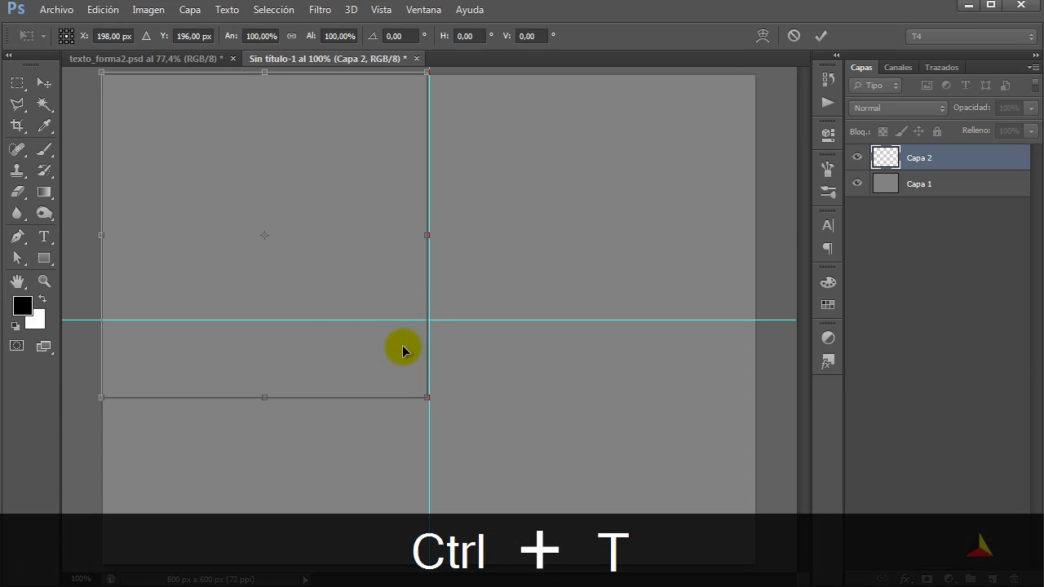
left_click_drag(354, 263, 526, 346)
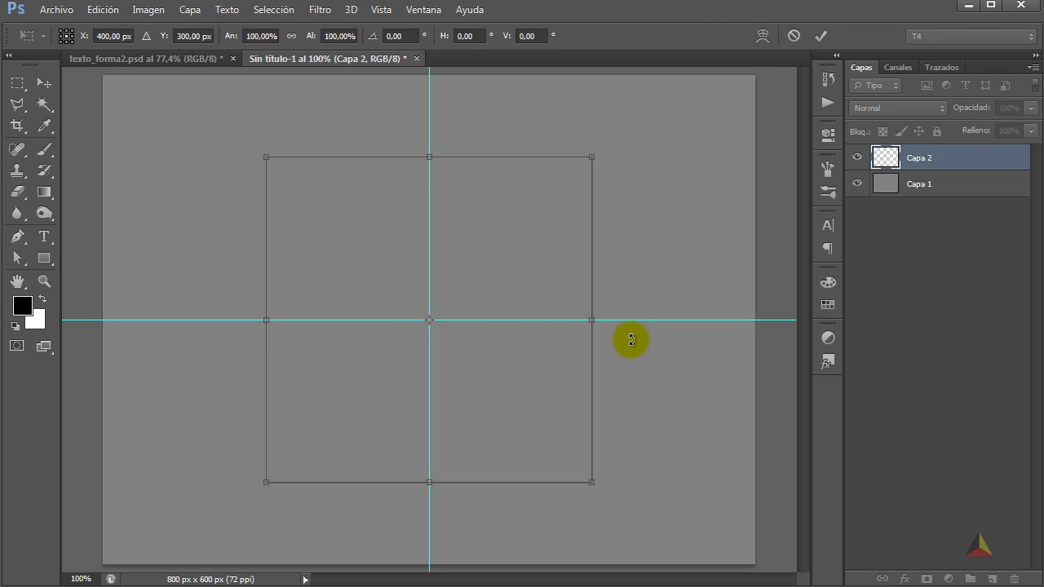
left_click(402, 36)
type("45")
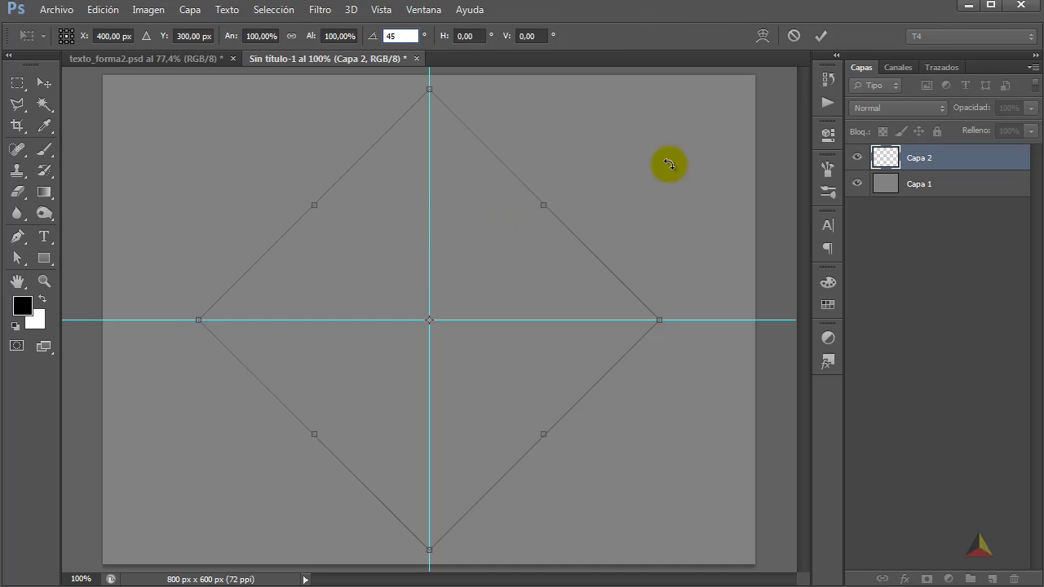
left_click(821, 36)
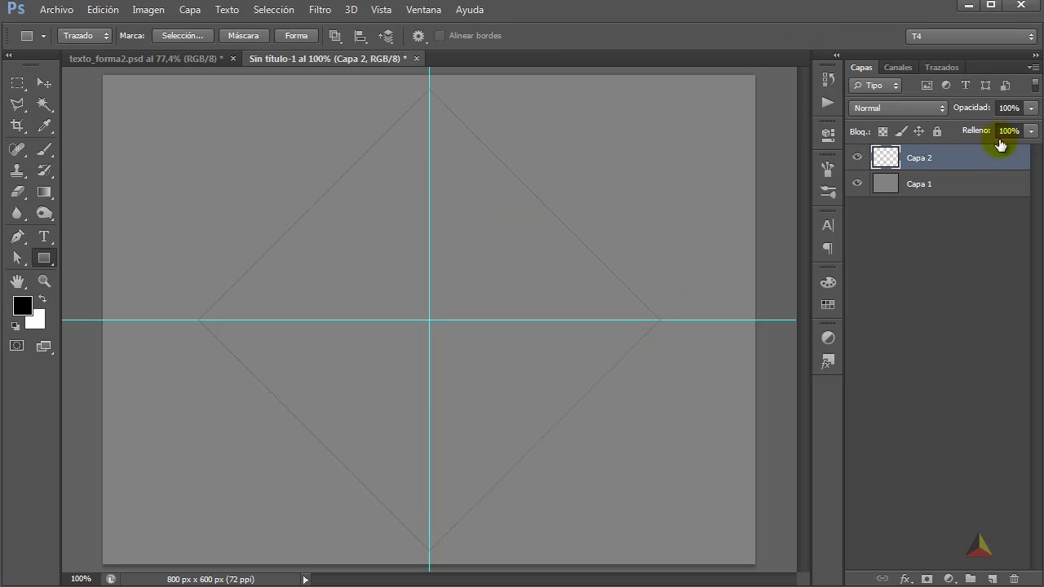
Step: Load the rotated square work path as a selection
left_click(937, 67)
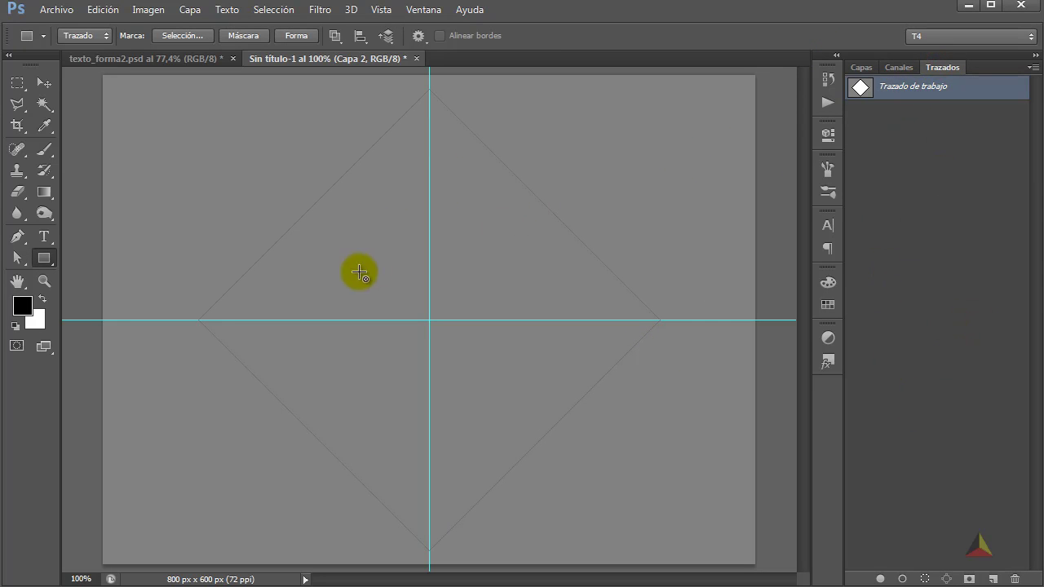
right_click(477, 203)
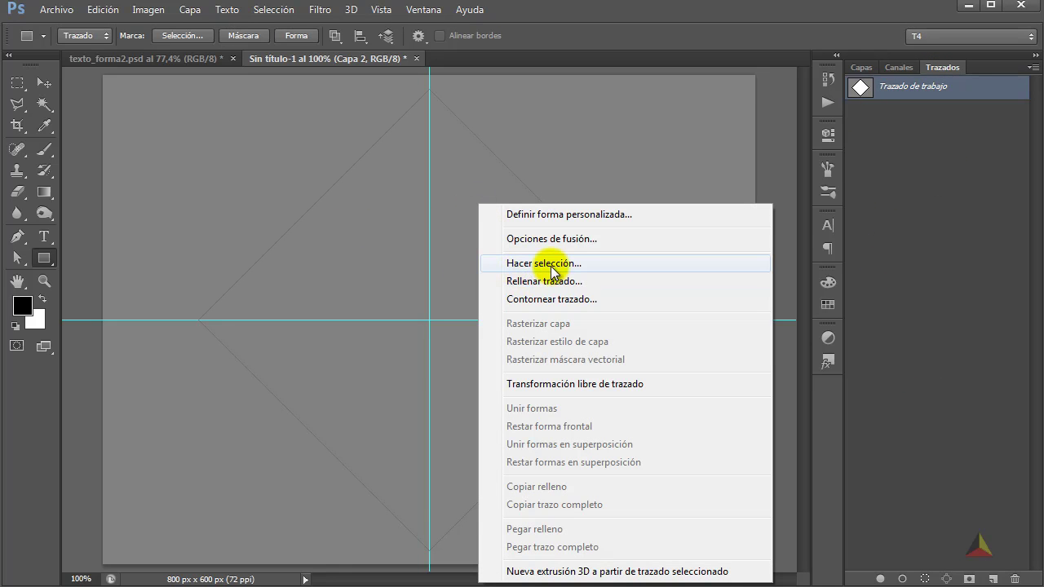
left_click(930, 301)
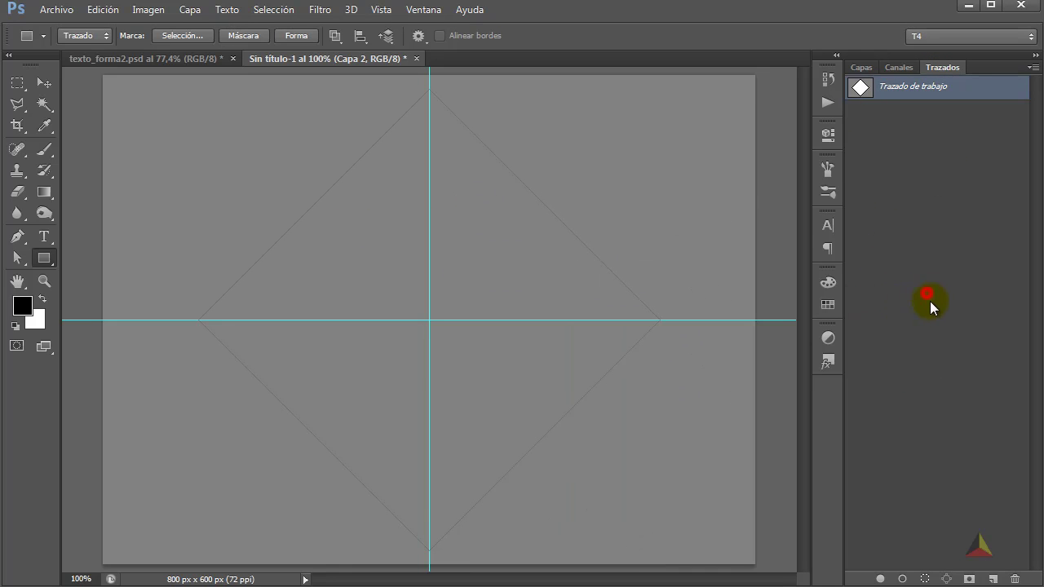
left_click(926, 579)
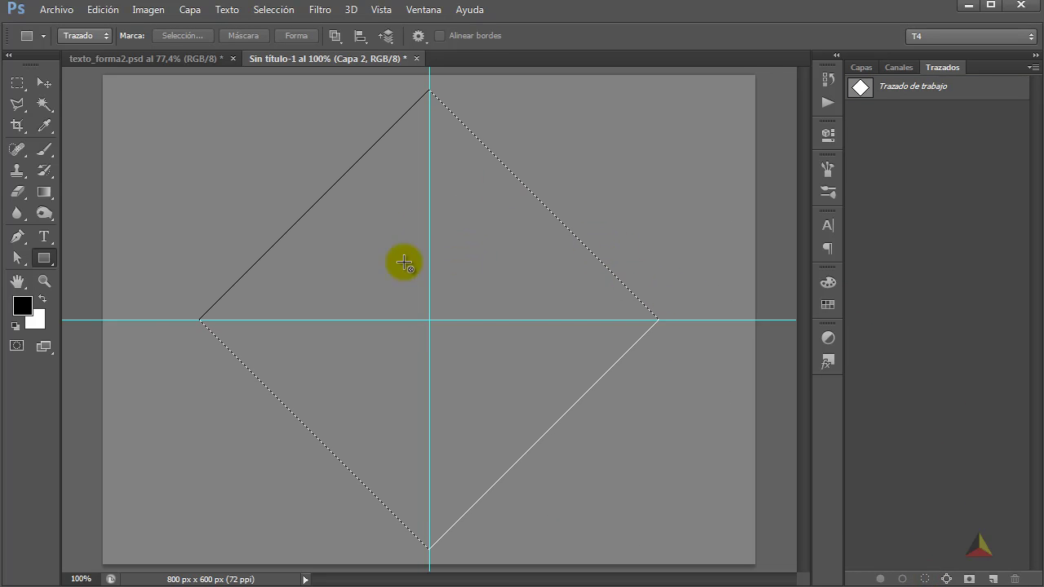
Step: Fill the selection on Capa 2 with a black-to-white diamond gradient from the guide intersection to the lower corner, and deselect
left_click(44, 191)
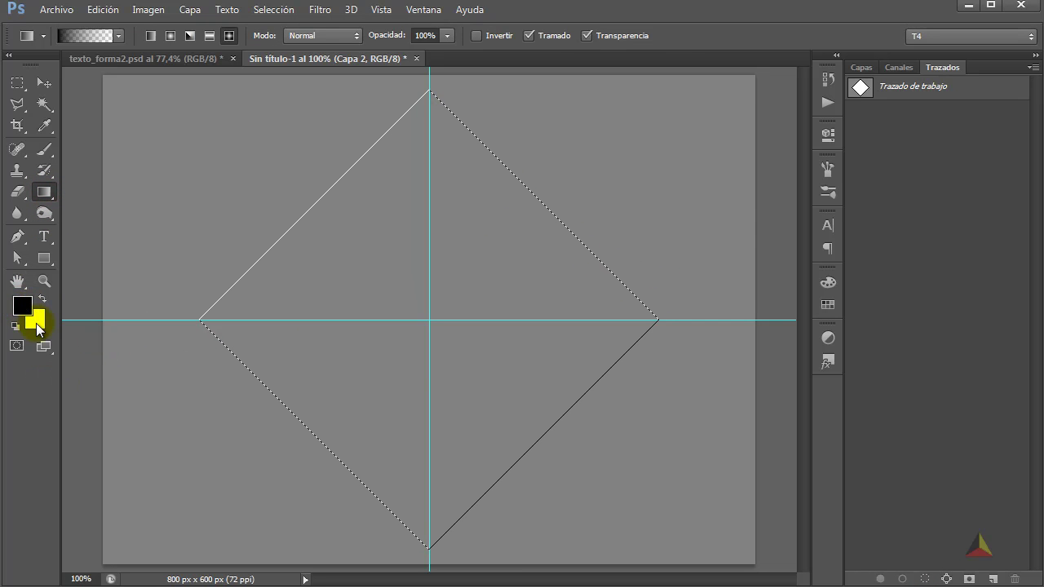
left_click(118, 36)
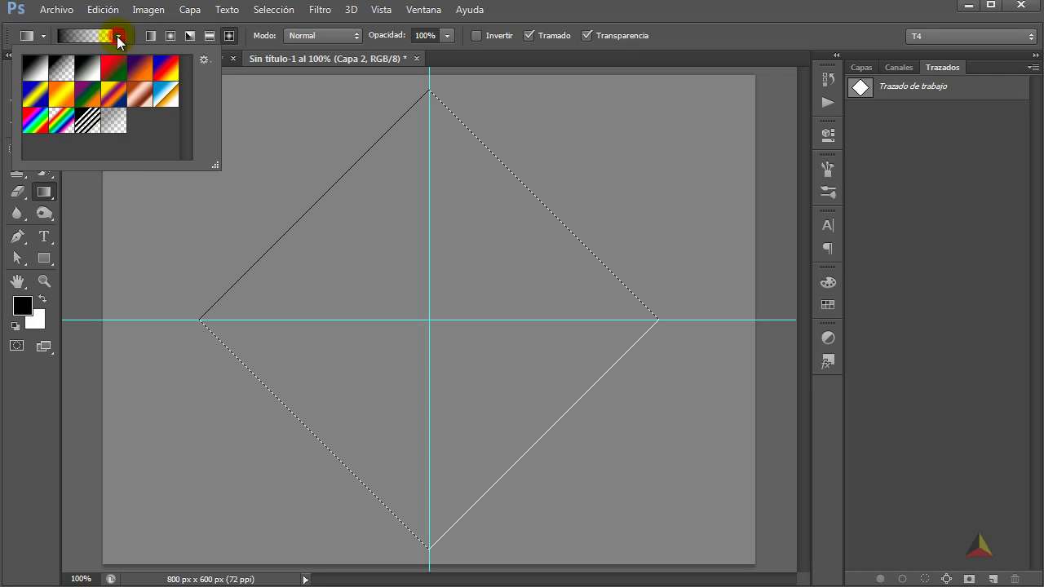
left_click(35, 68)
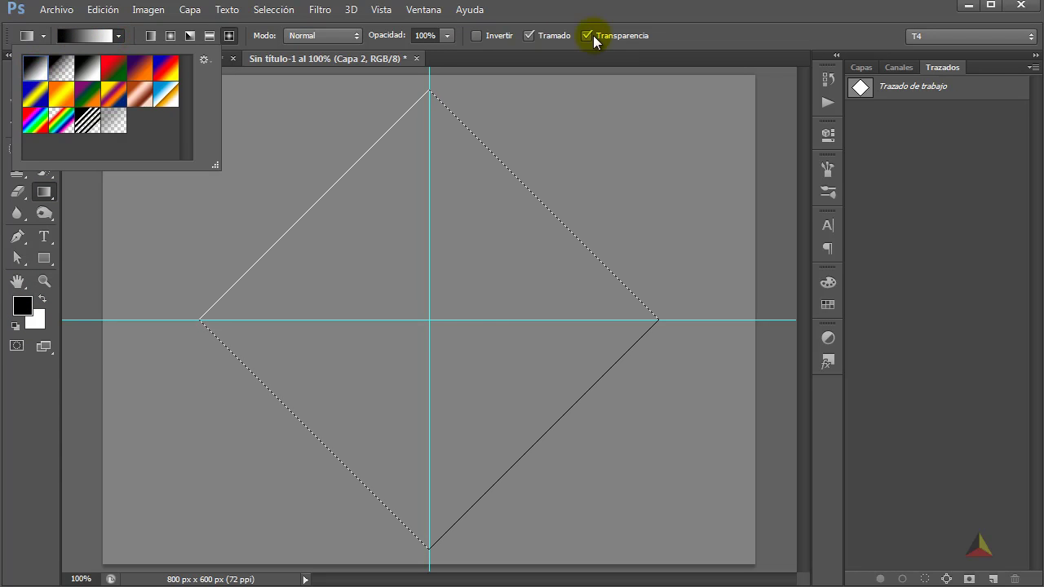
left_click(612, 10)
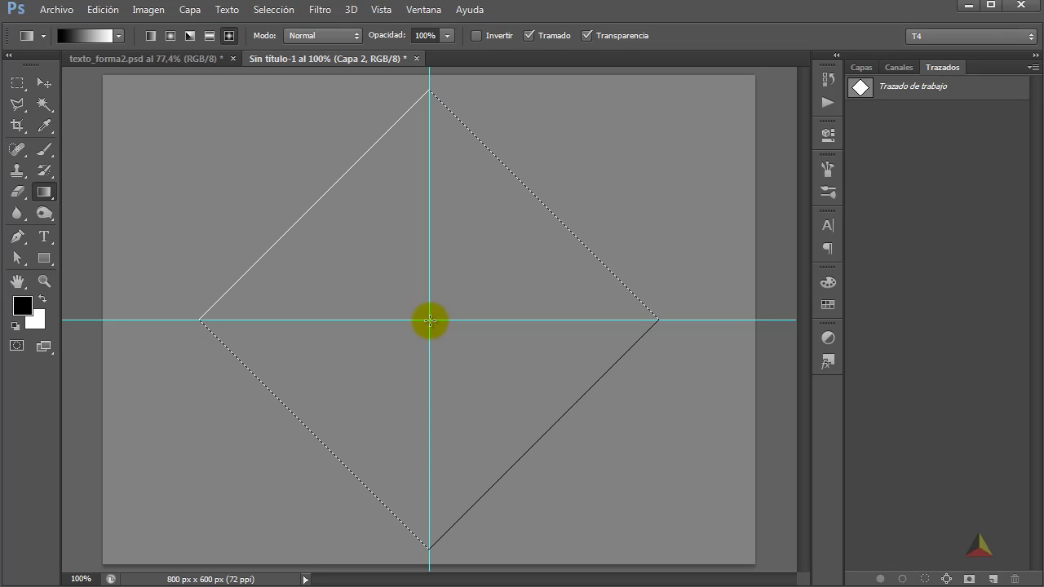
left_click_drag(429, 320, 429, 546)
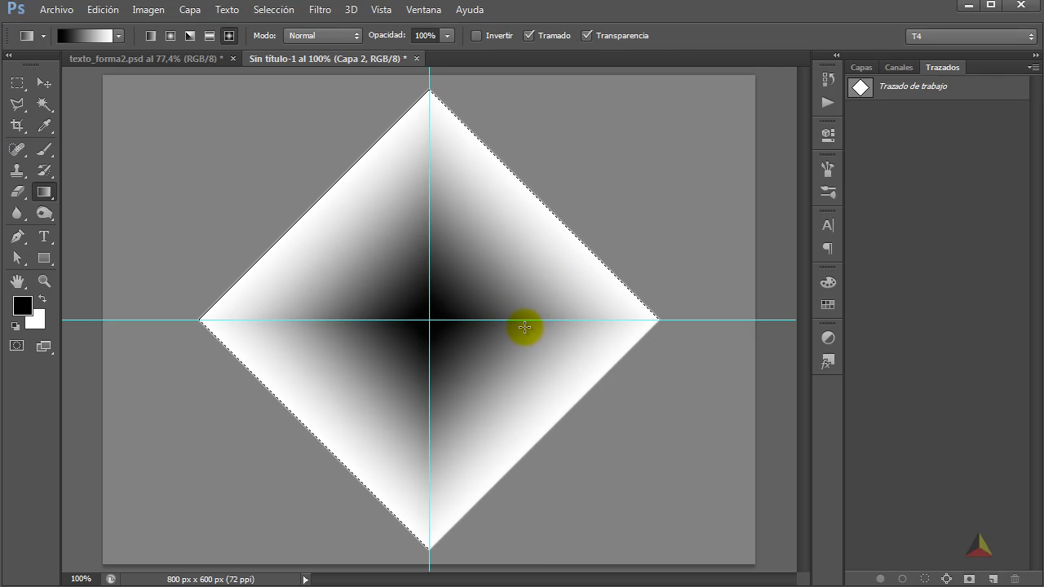
key("ctrl+d")
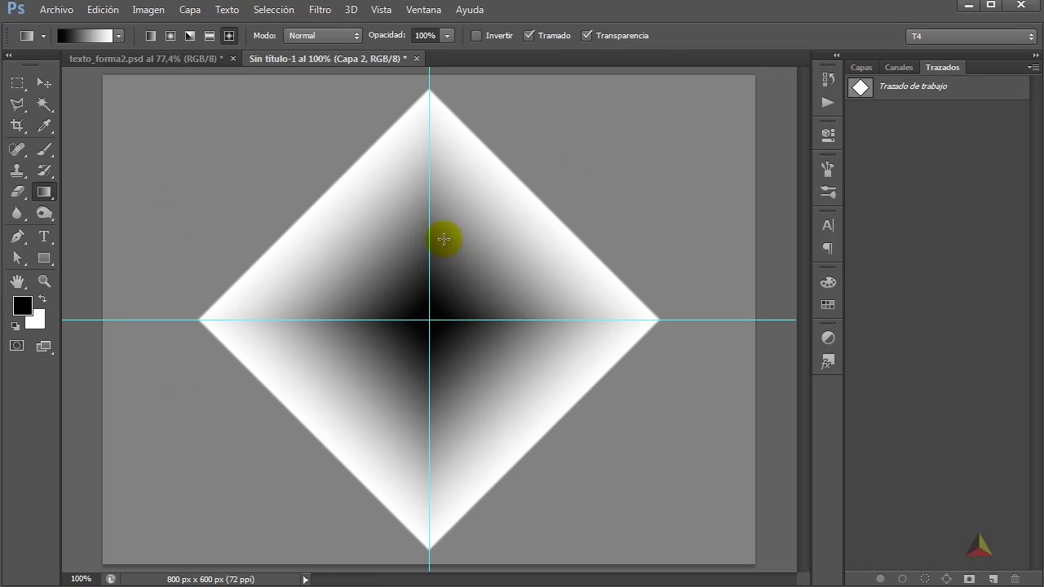
Step: Add a Tono/saturación adjustment layer above Capa 2 with Colorear enabled
left_click(861, 66)
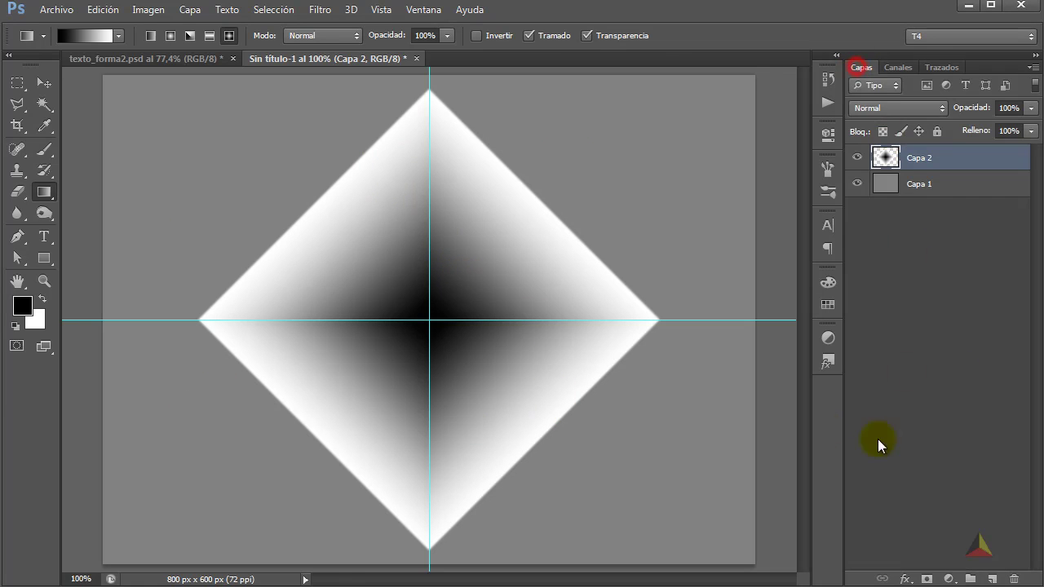
left_click(948, 579)
left_click(963, 379)
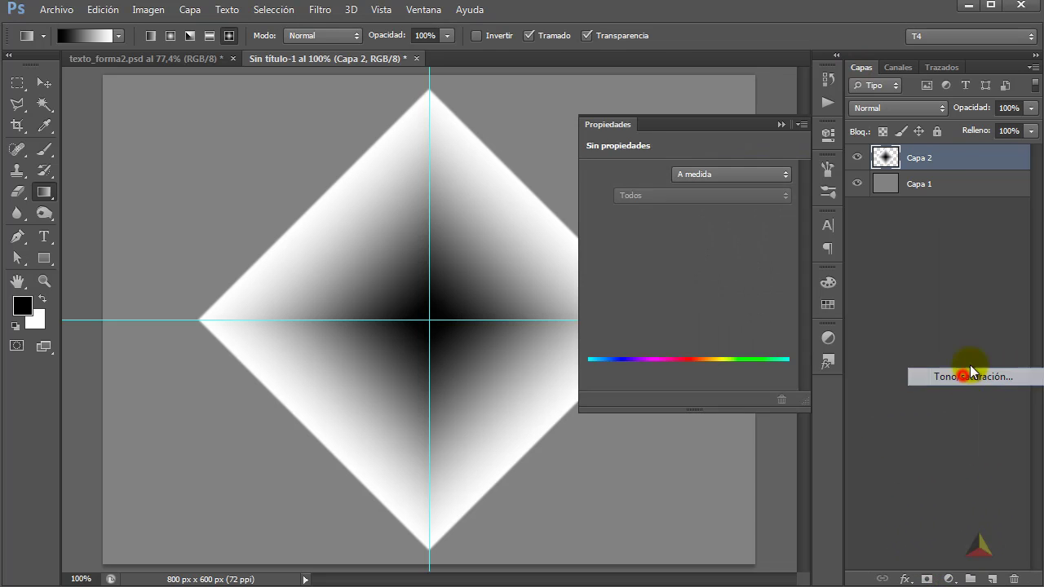
left_click(664, 323)
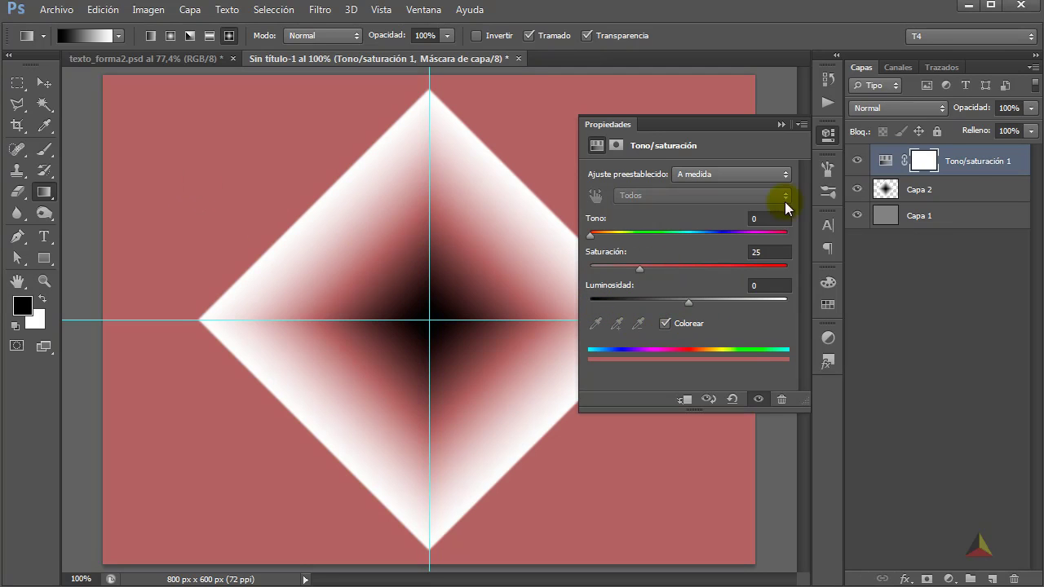
left_click(828, 134)
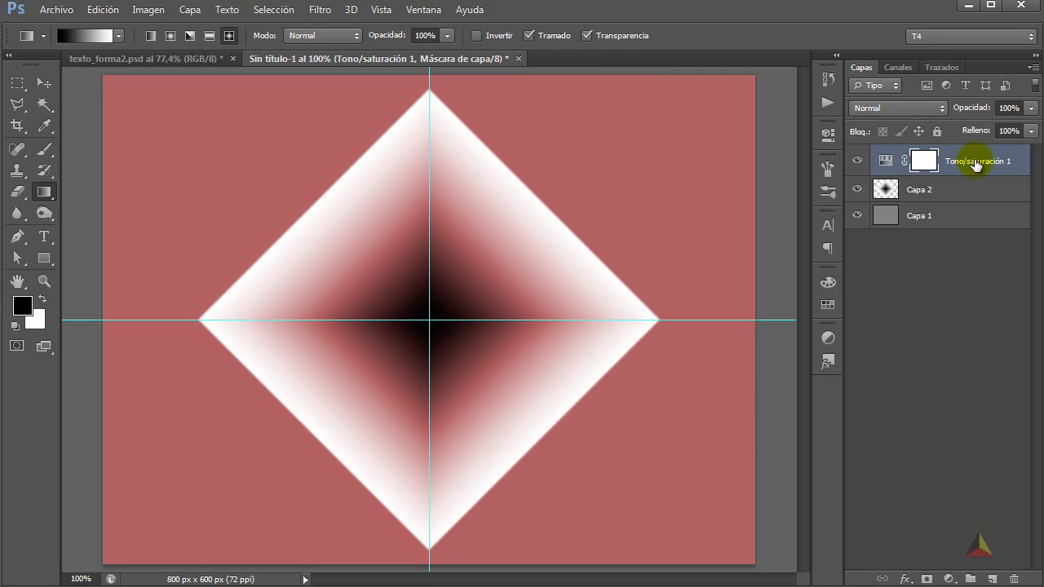
Step: Duplicate the Tono/saturación adjustment layer three times and check the topmost copy's visibility
key("ctrl+j")
key("ctrl+j")
key("ctrl+j")
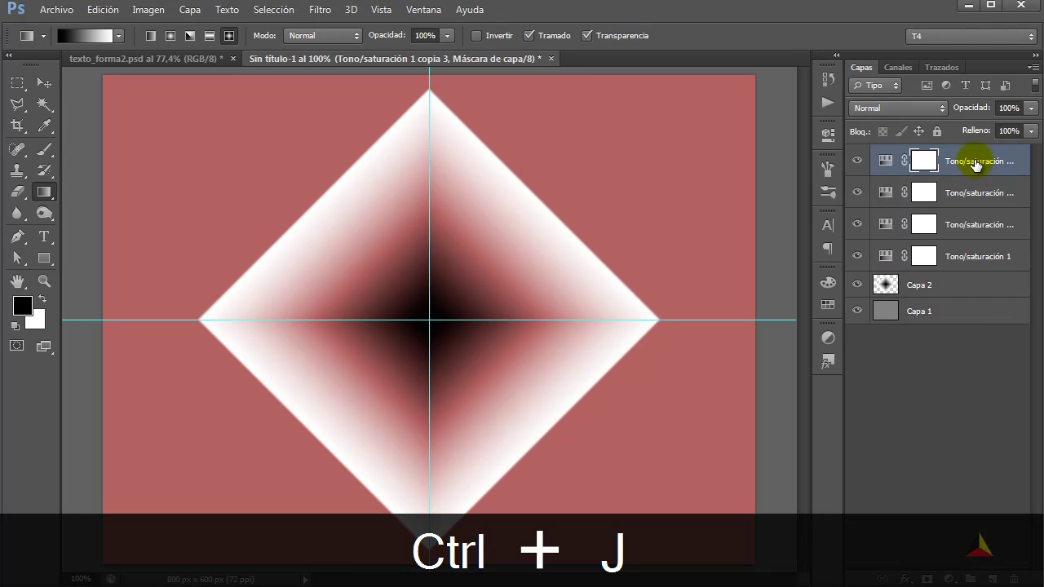
left_click(857, 162)
left_click(857, 162)
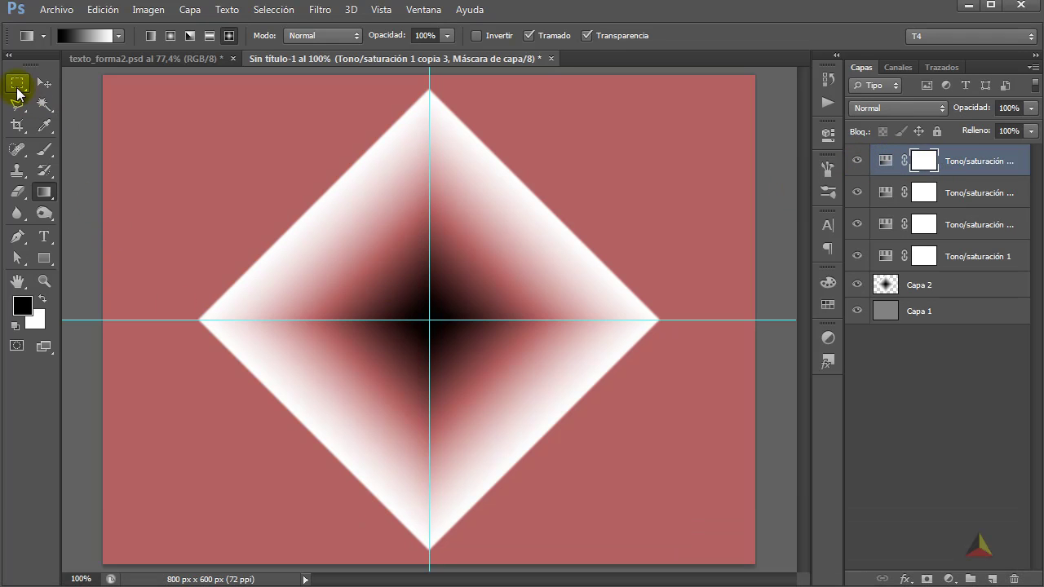
Step: Select the canvas's upper-left quadrant, bounded by the guides, with the rectangular marquee while the topmost Tono/saturación mask is active
left_click(18, 85)
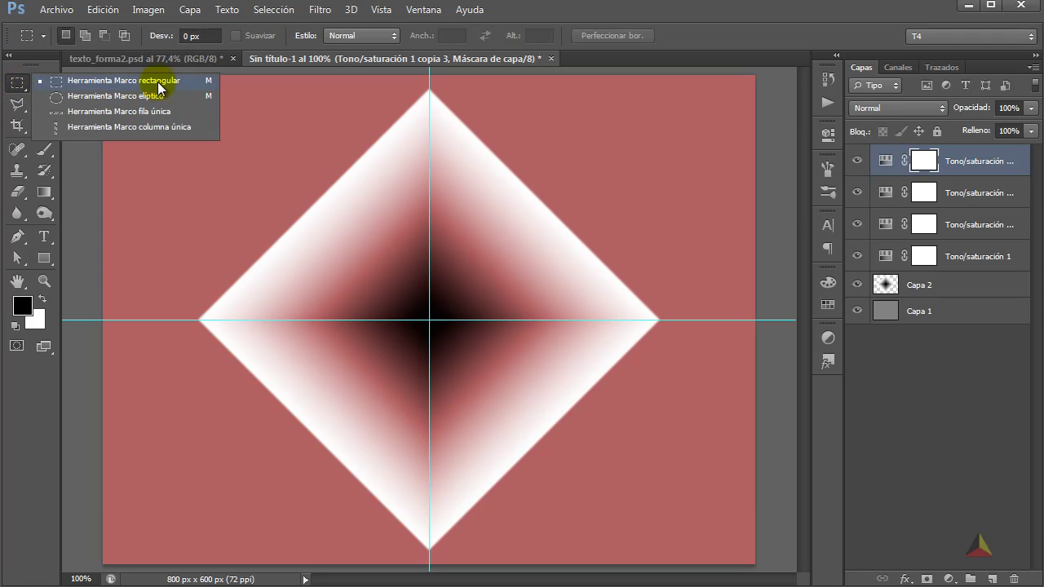
left_click(743, 35)
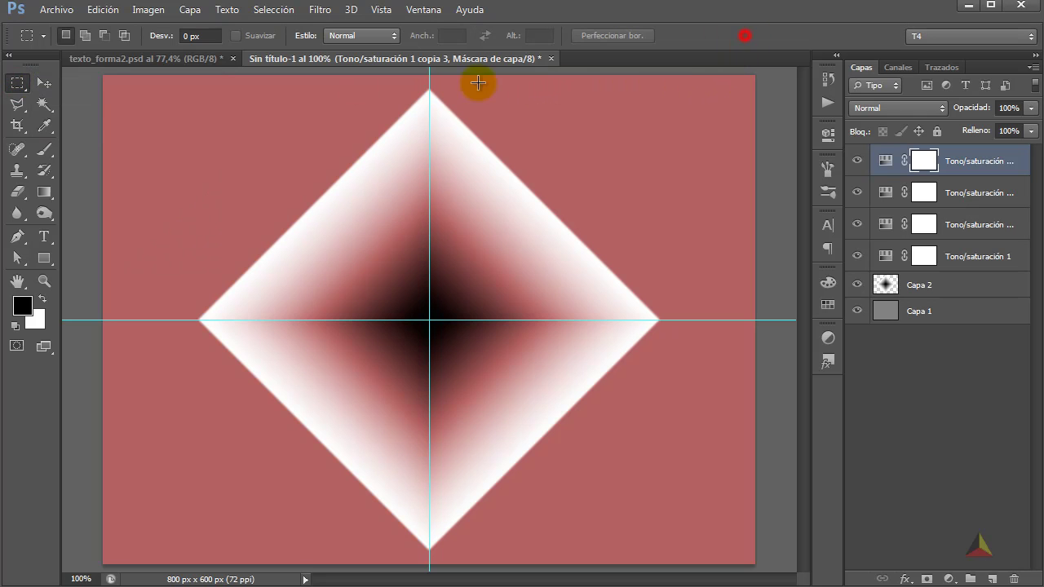
left_click_drag(101, 74, 428, 319)
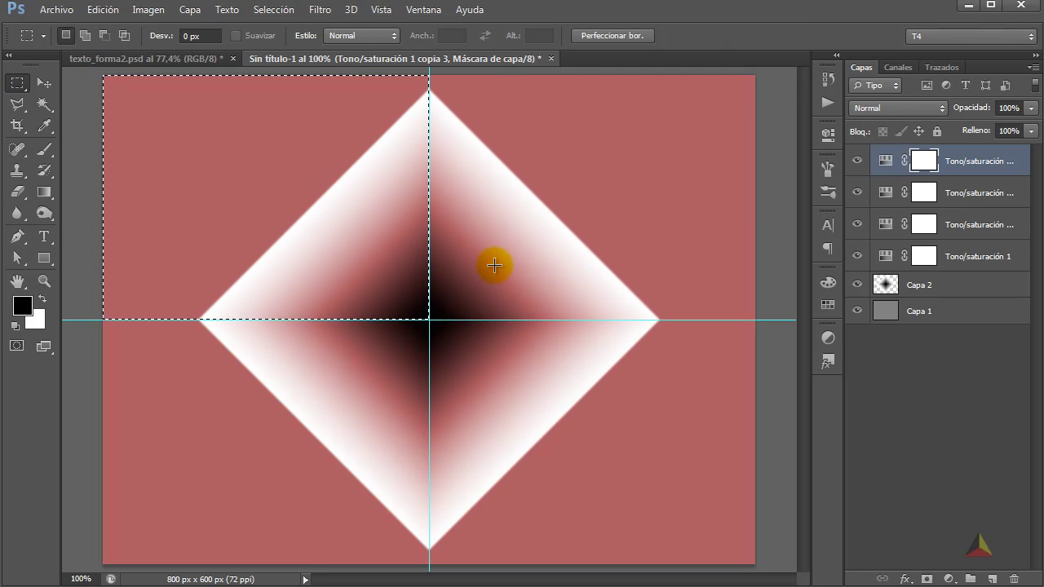
Step: Invert the upper-left quadrant selection and fill the topmost Tono/saturación mask with black outside that quadrant
key("ctrl+shift+i")
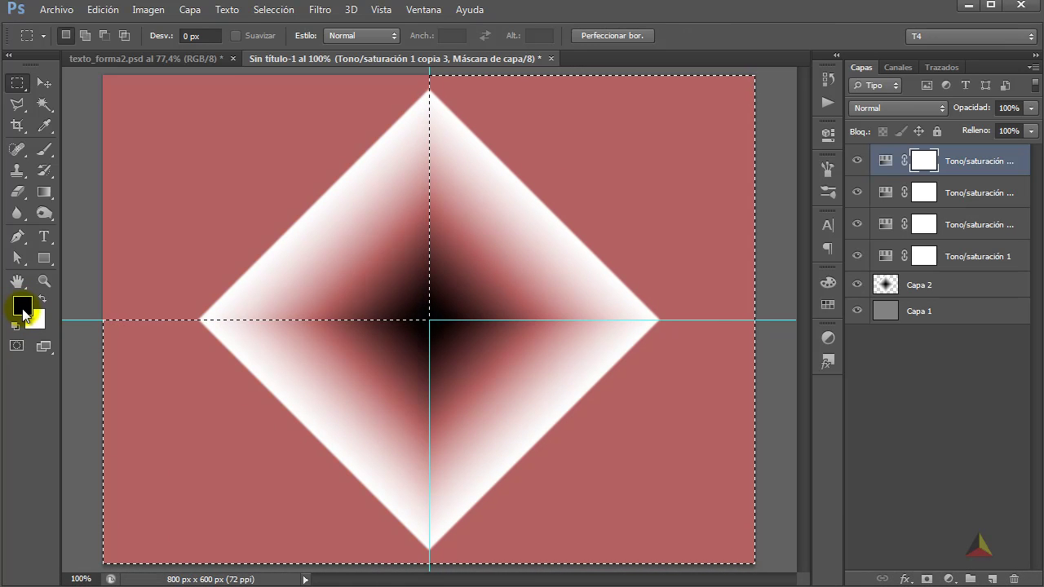
key("alt+Delete")
left_click(929, 157)
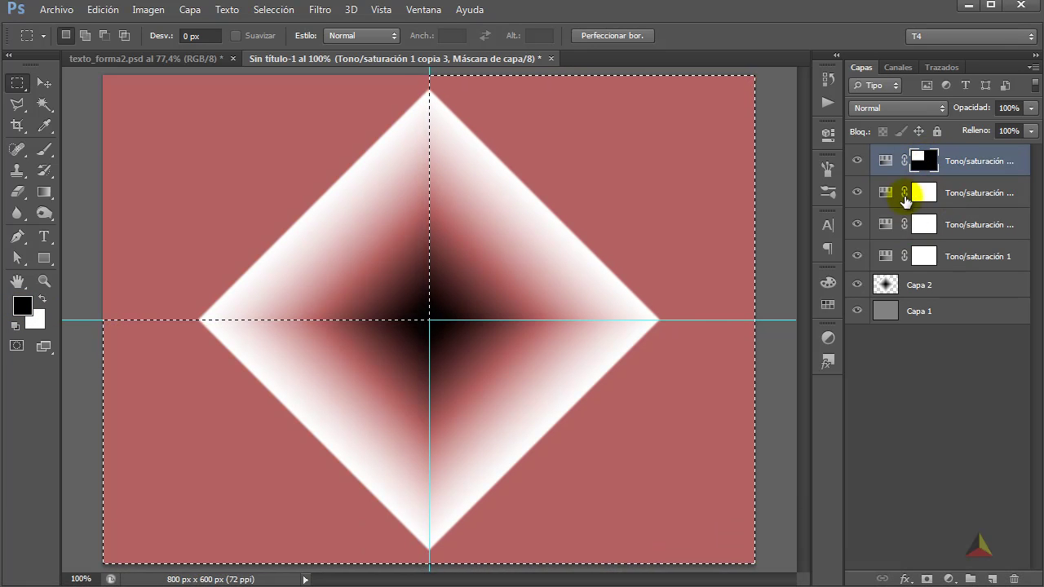
Step: Mask the second Tono/saturación layer from the top to the upper-right quadrant by filling everything outside it with black
left_click(924, 193)
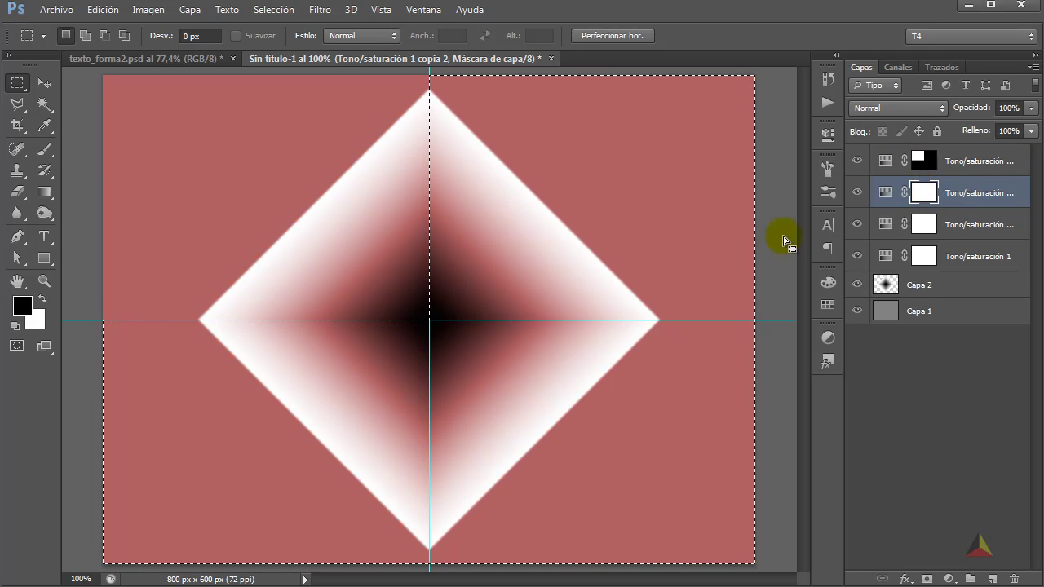
key("ctrl+d")
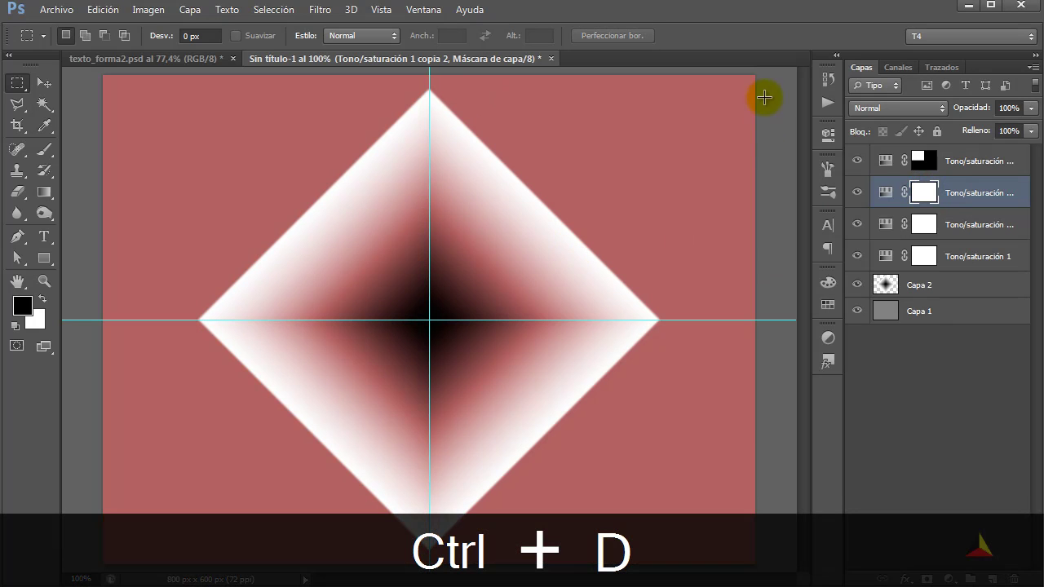
left_click_drag(764, 71, 483, 292)
left_click_drag(436, 319, 429, 320)
key("ctrl+shift+i")
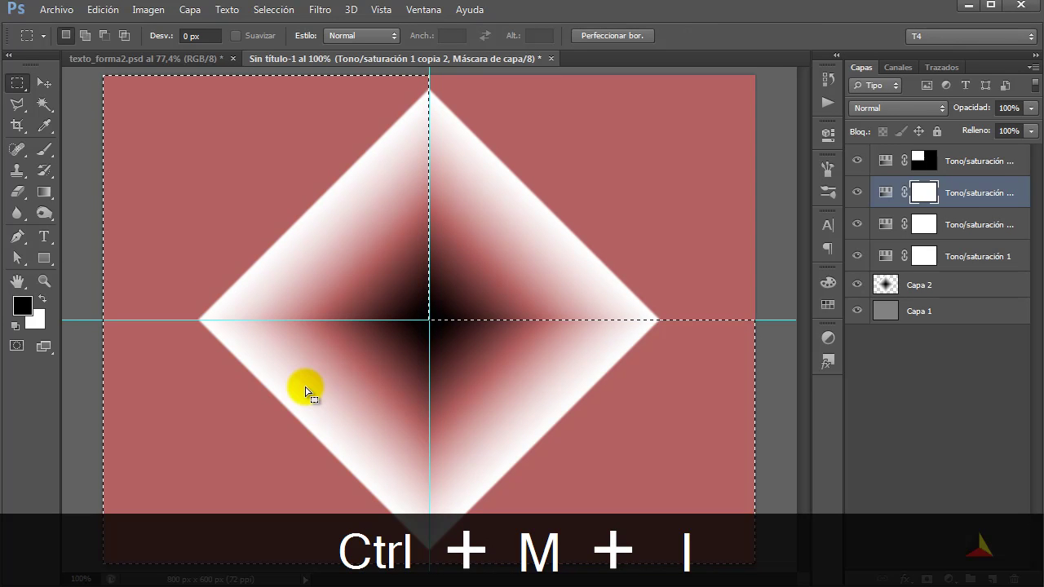
key("alt+Delete")
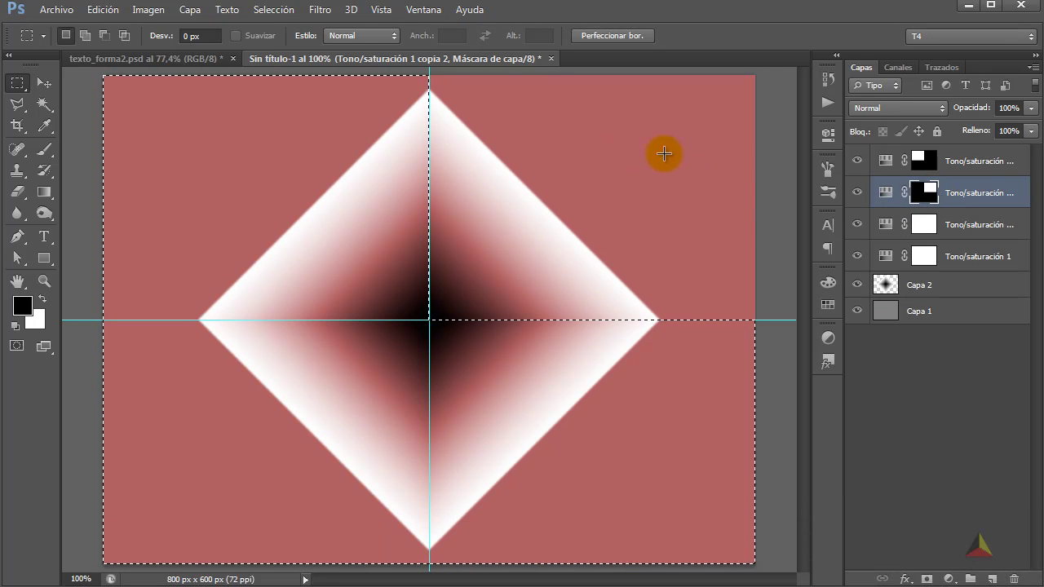
Step: Mask the third Tono/saturación layer from the top to the lower-left quadrant by filling everything outside it with black
left_click(926, 226)
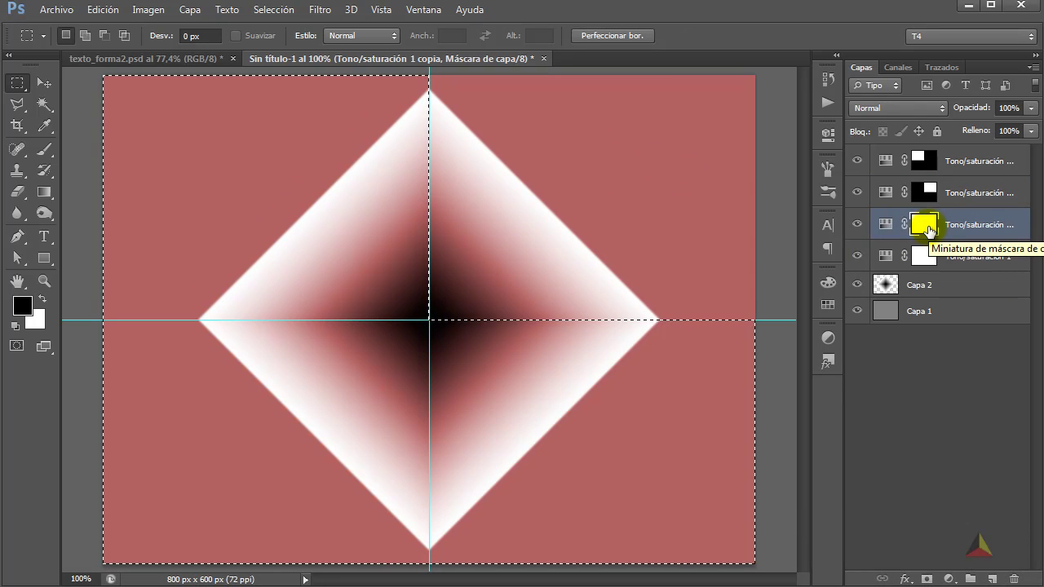
key("ctrl+d")
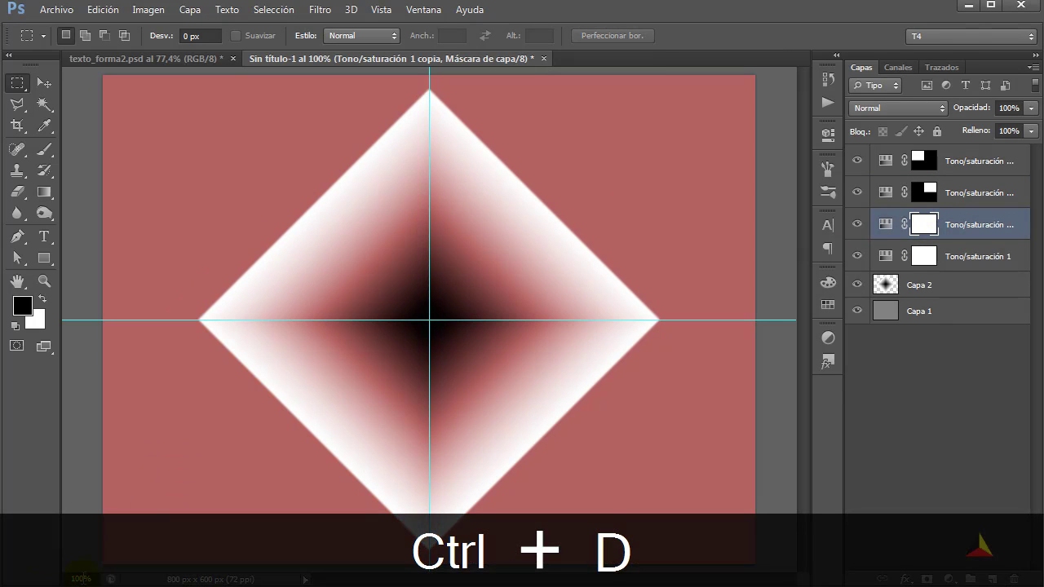
left_click_drag(95, 563, 390, 361)
left_click_drag(423, 331, 429, 321)
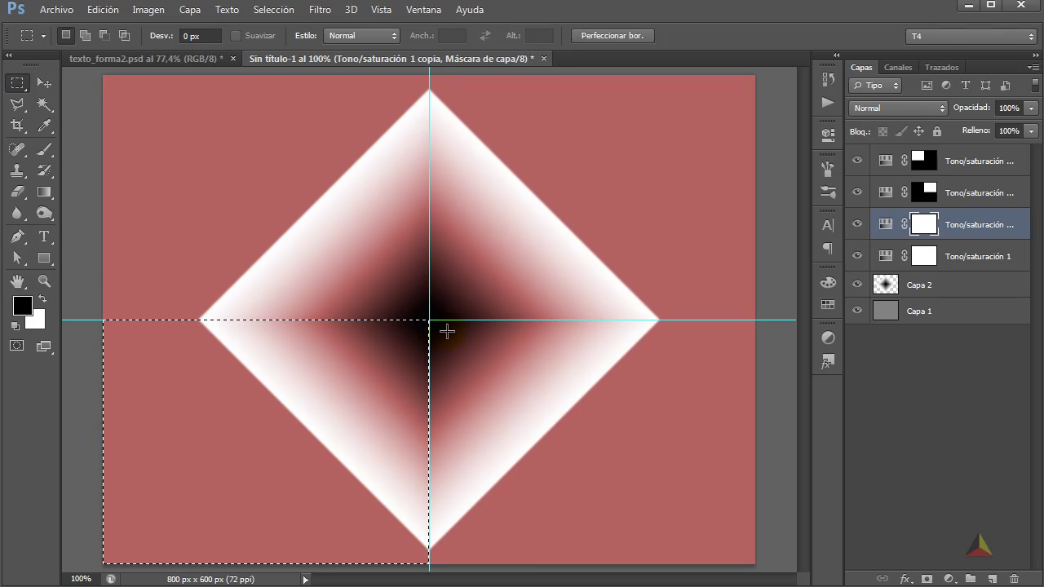
key("ctrl+shift+i")
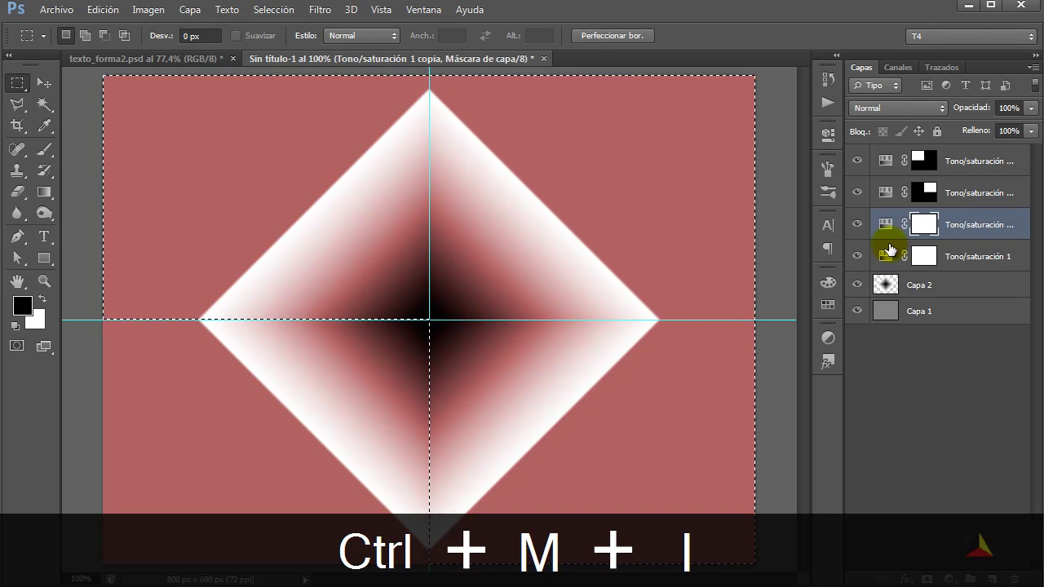
key("alt+Delete")
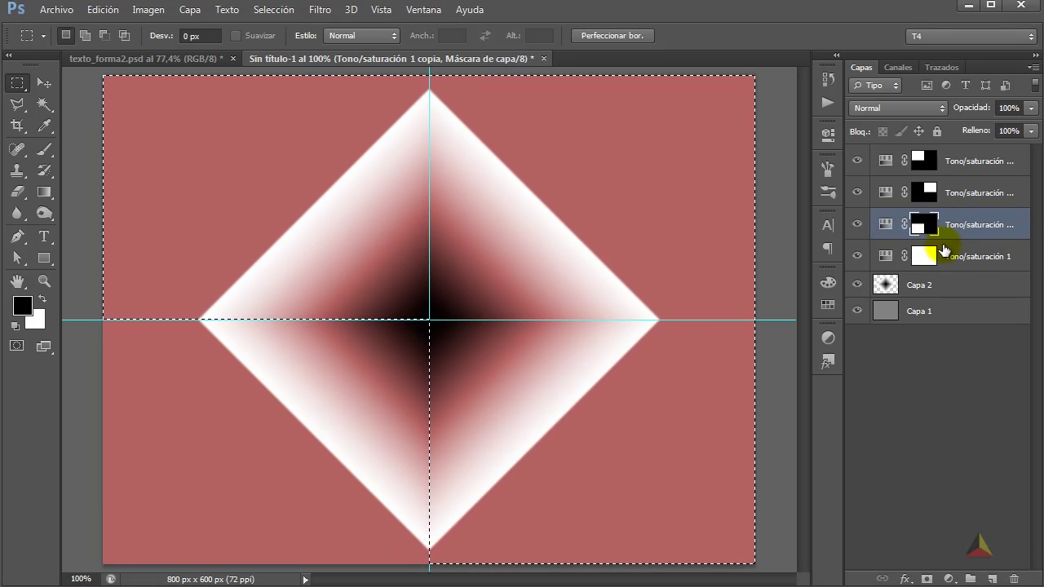
Step: Mask the Tono/saturación 1 layer to the lower-right quadrant by filling everything outside it with black, and deselect
left_click(928, 258)
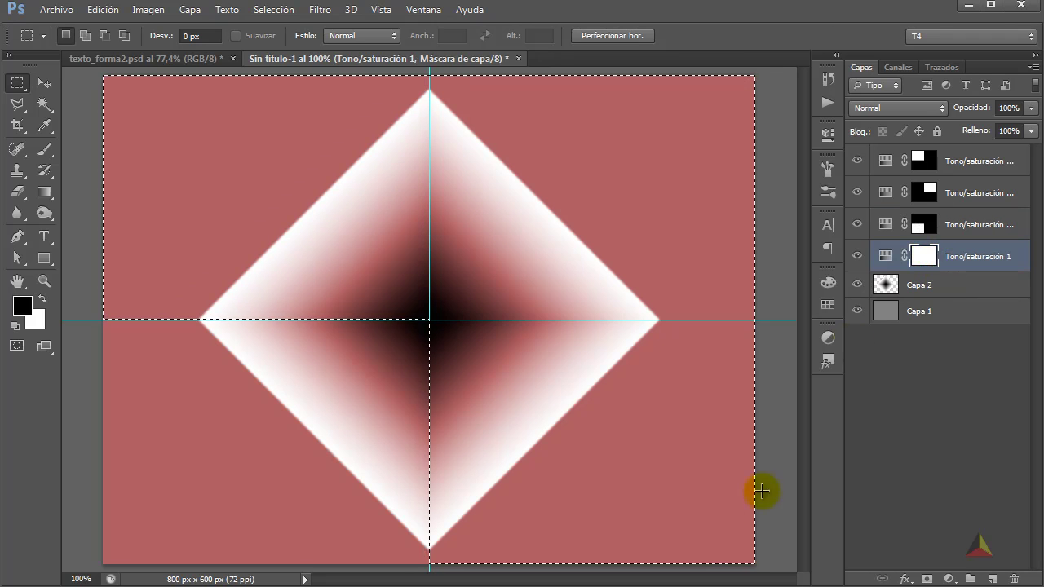
key("ctrl+d")
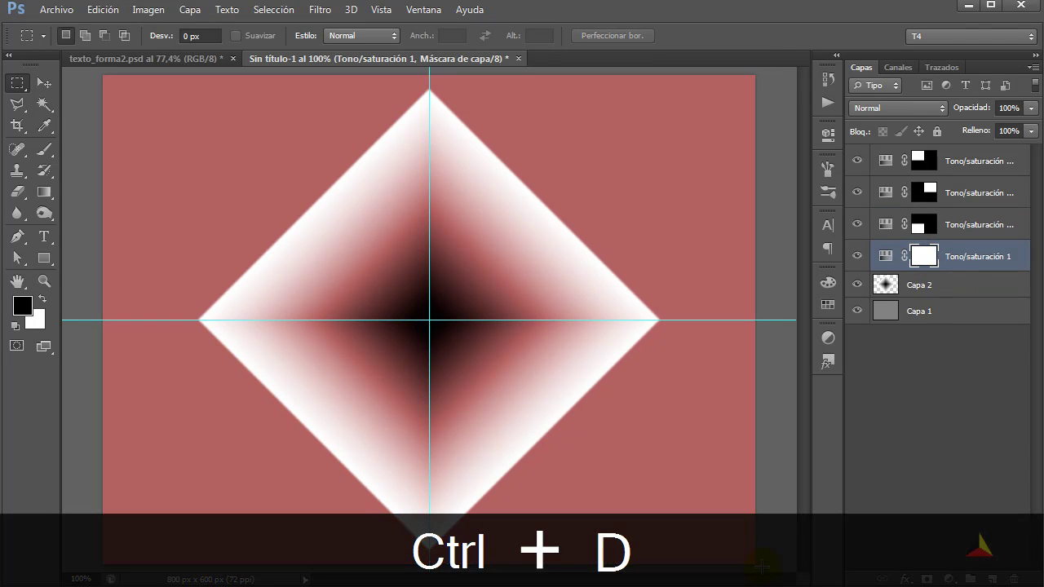
left_click_drag(756, 564, 427, 319)
key("ctrl+shift+i")
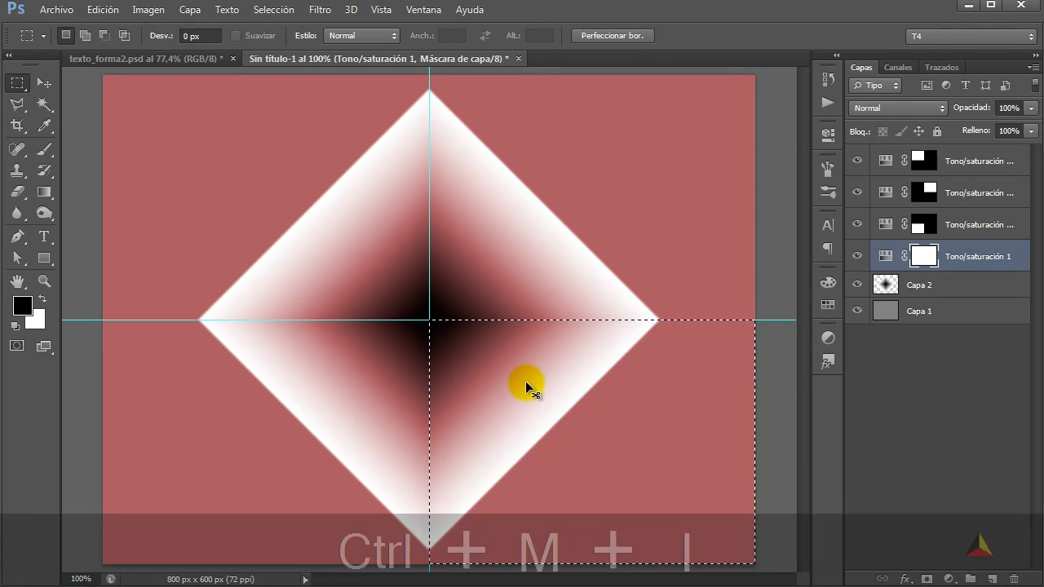
key("alt+Delete")
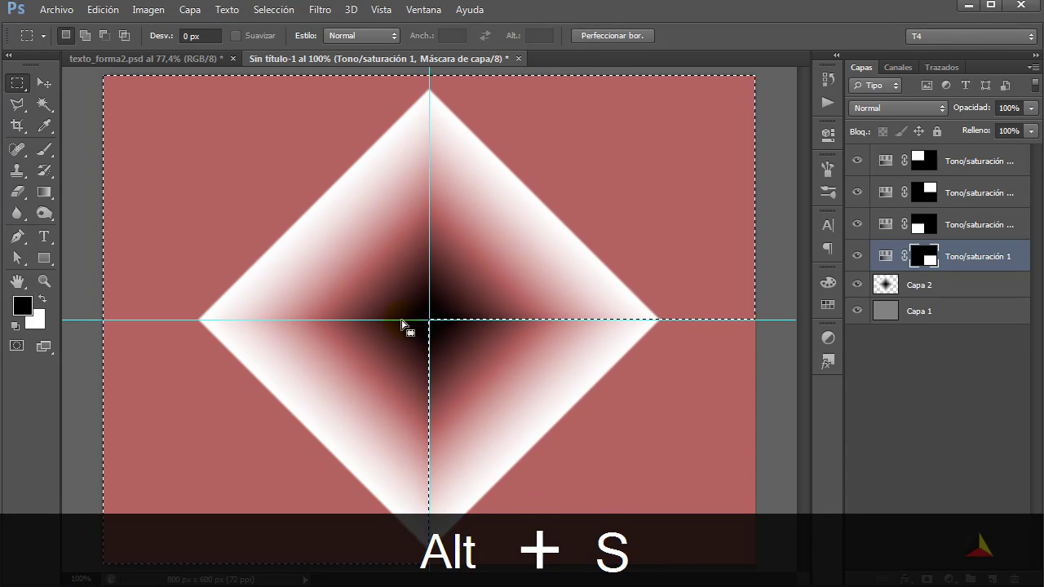
key("ctrl+d")
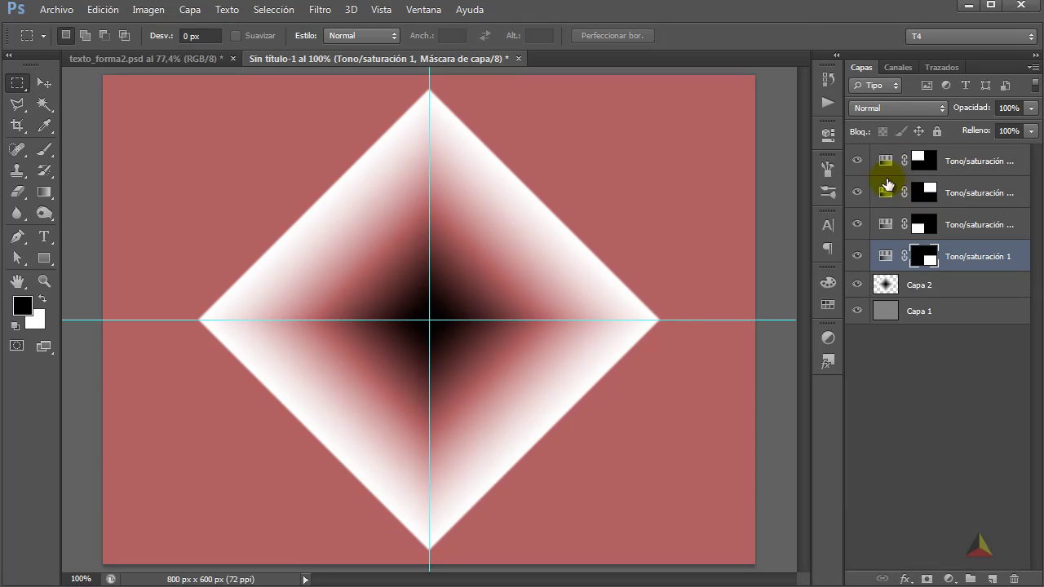
Step: Set Tono to 134 on the Tono/saturación layer masked to the upper-right quadrant to turn it green
left_click(886, 195)
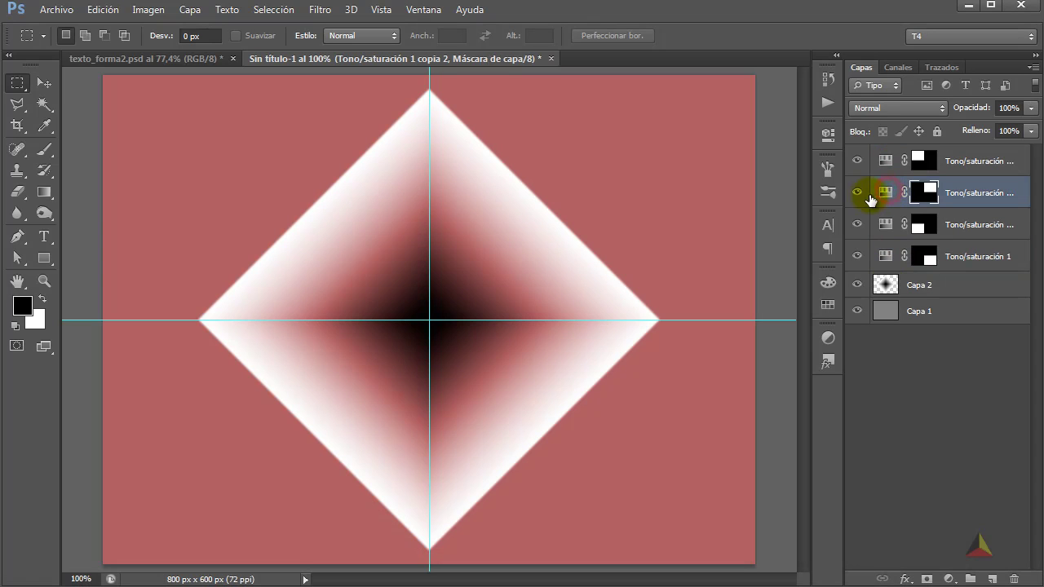
left_click(860, 197)
left_click(885, 194)
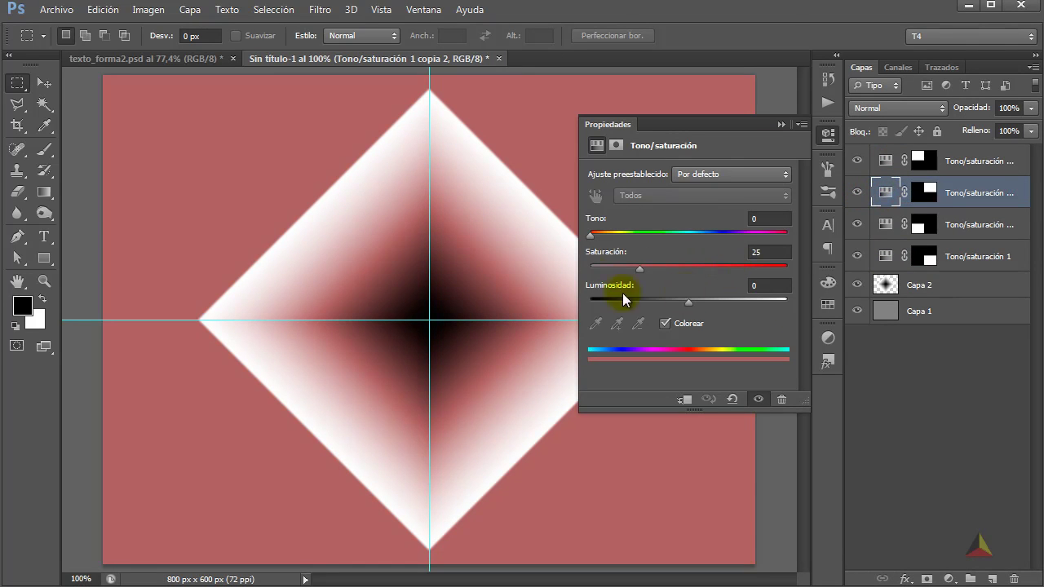
left_click_drag(590, 236, 668, 237)
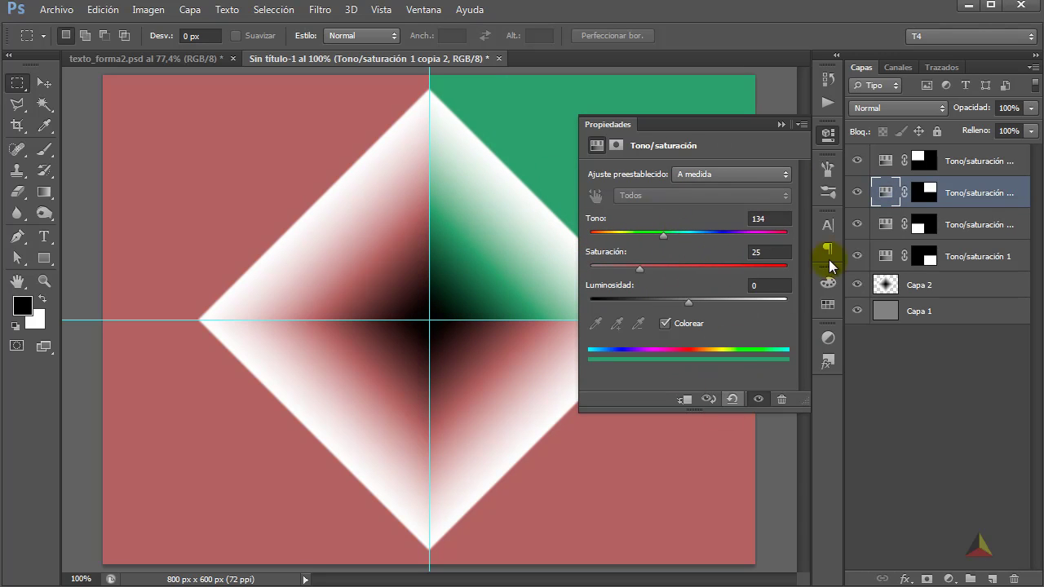
left_click(827, 133)
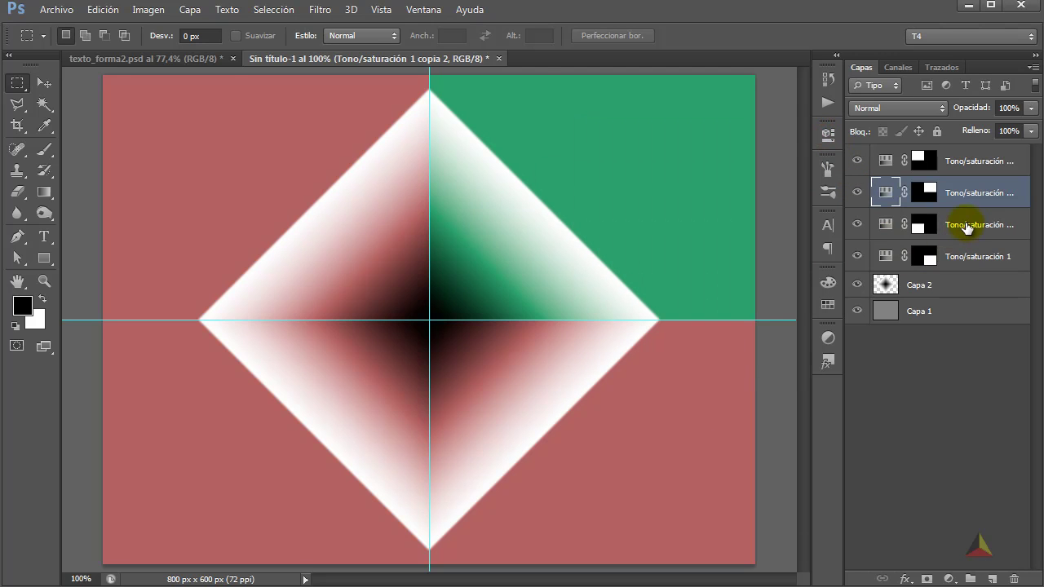
Step: Set Tono to 193 on the Tono/saturación layer masked to the lower-left quadrant to turn it blue
left_click(967, 229)
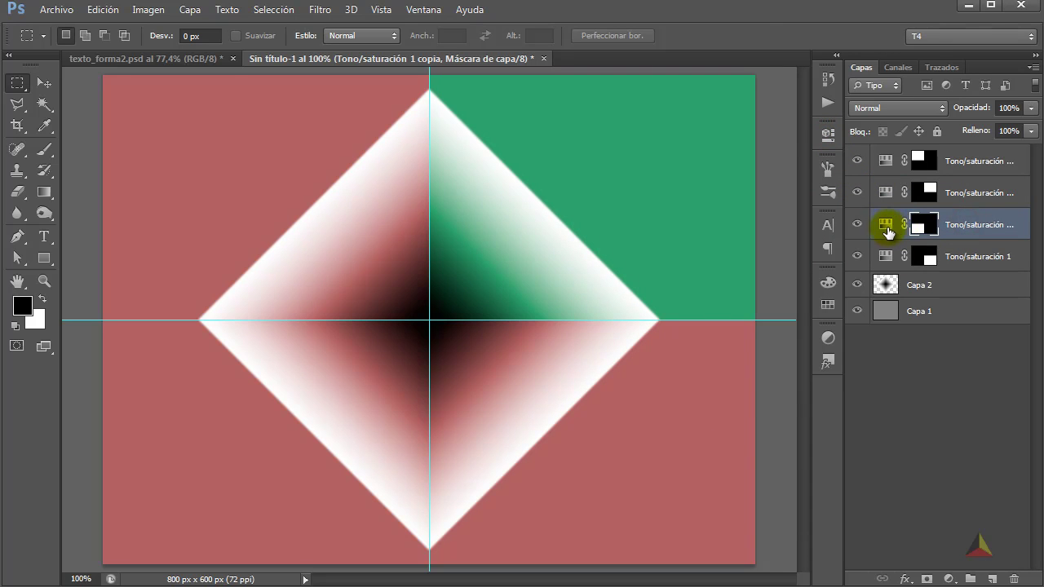
left_click(885, 227)
left_click_drag(591, 237, 706, 237)
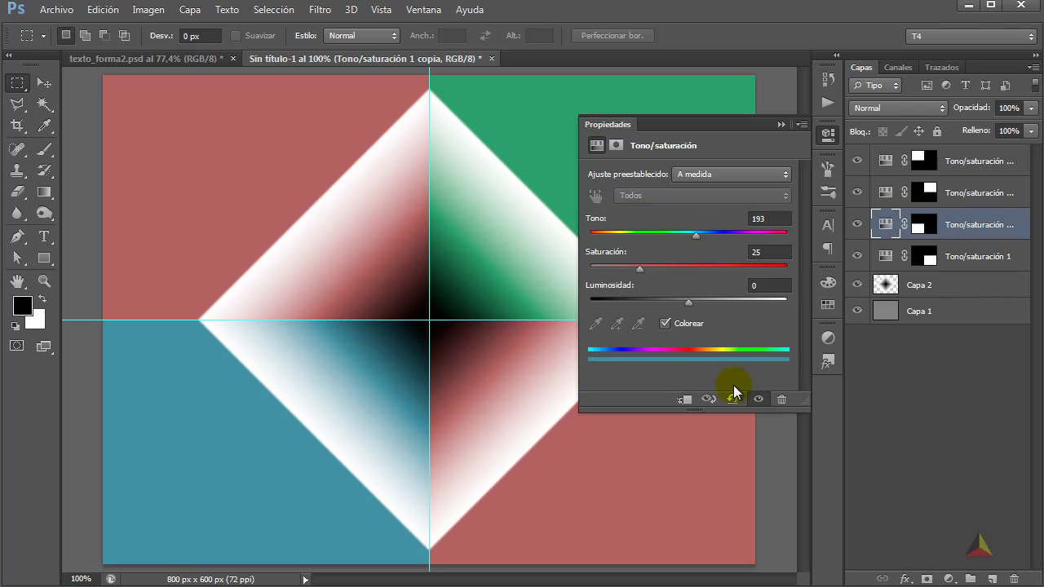
left_click(827, 133)
Step: Colour the lower-right quadrant yellow with Tono 58, Saturación 38 and Luminosidad +6 on Tono/saturación 1
left_click(962, 261)
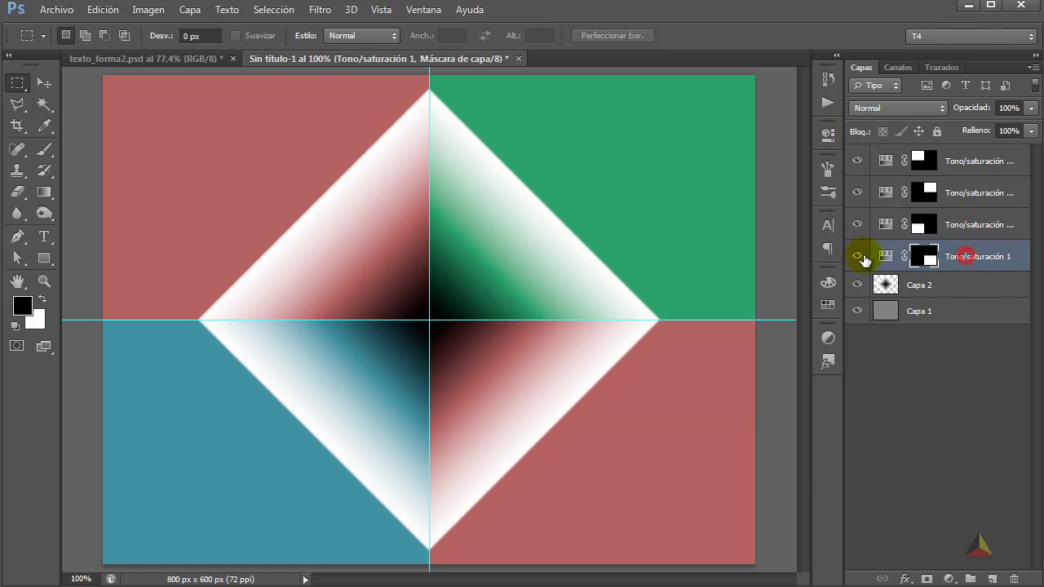
left_click(886, 256)
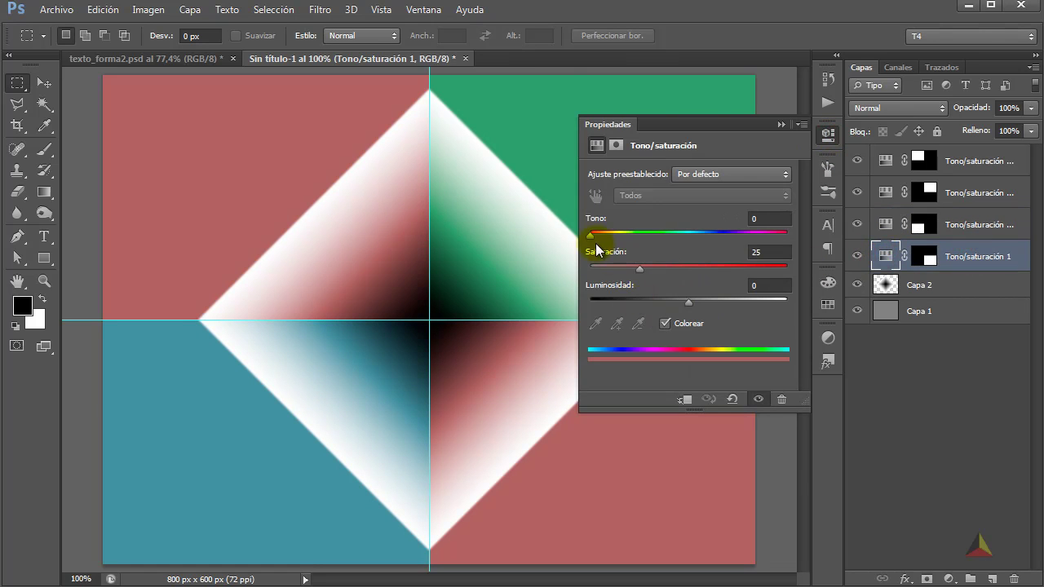
left_click_drag(589, 235, 617, 236)
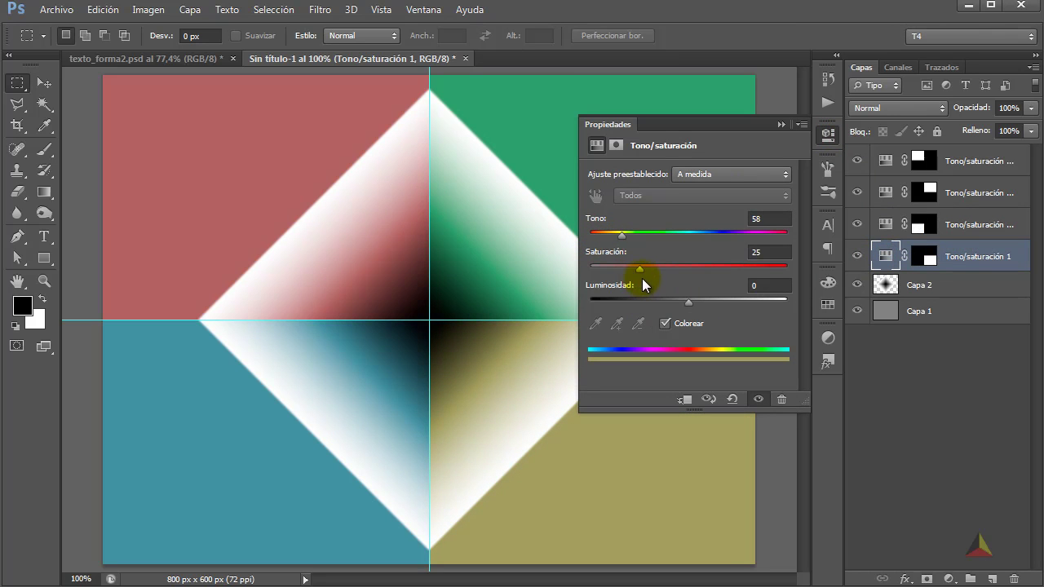
left_click_drag(641, 278, 660, 277)
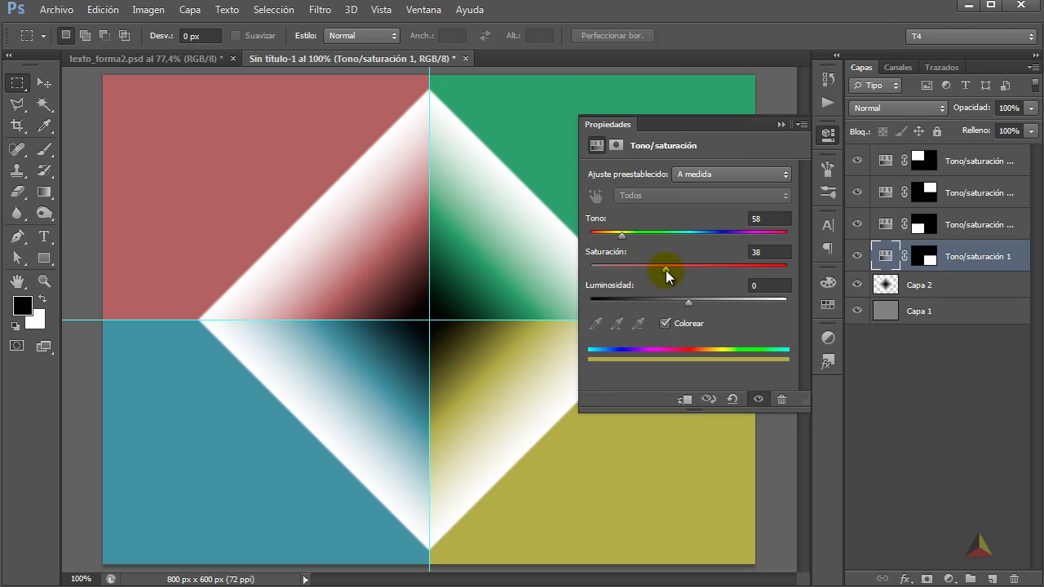
left_click_drag(622, 234, 620, 242)
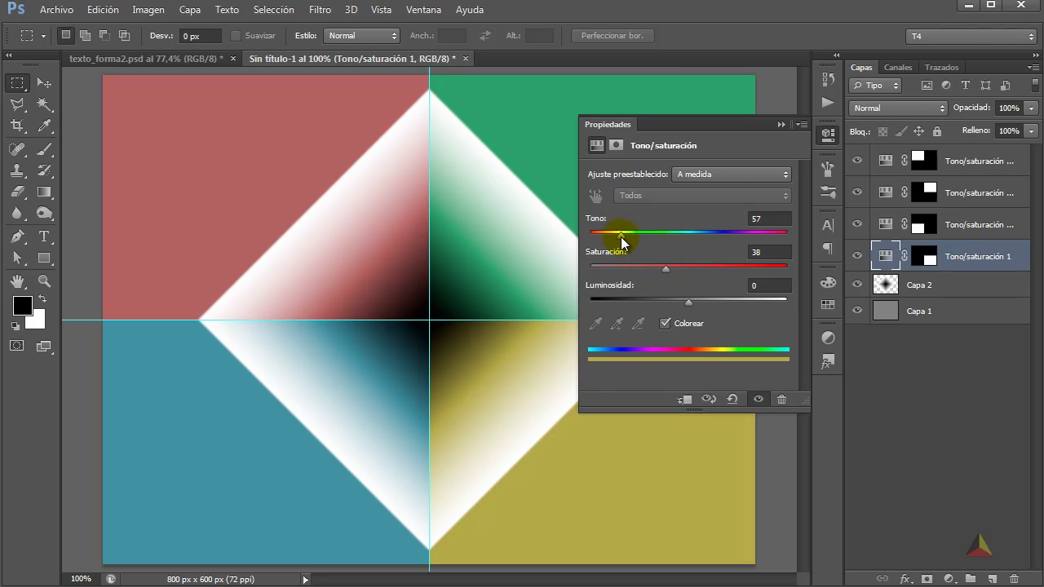
left_click_drag(689, 302, 692, 300)
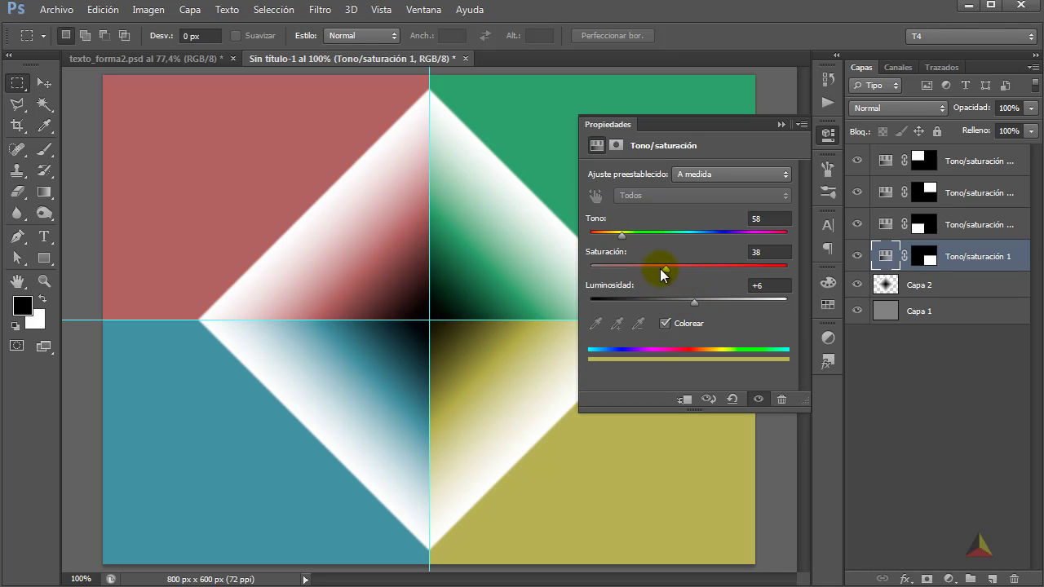
left_click(827, 135)
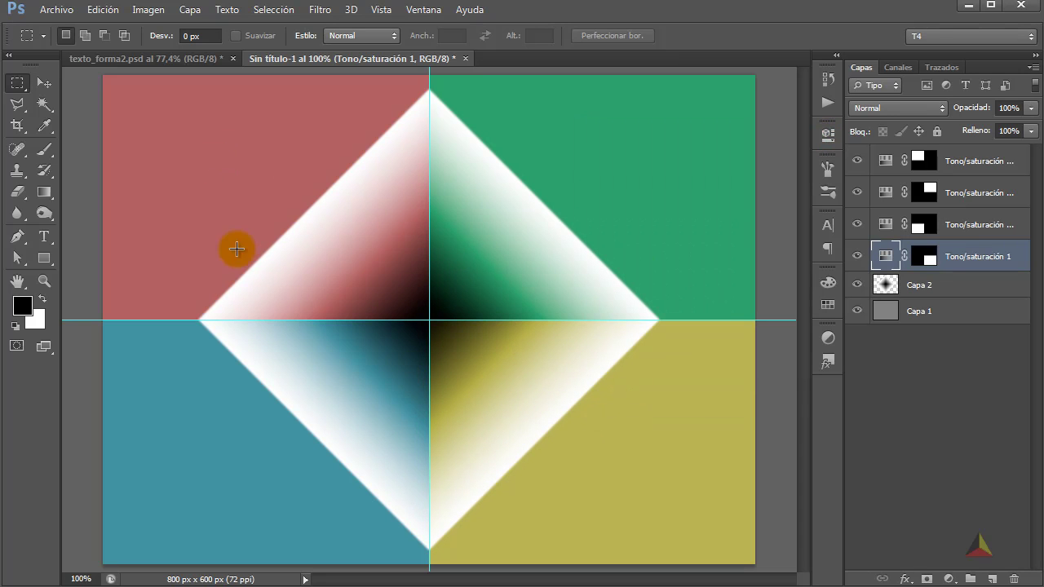
Step: Compare the four-colour background with the finished layout in texto_forma2.psd and return to Sin título-1
left_click(158, 426)
left_click(581, 180)
left_click(410, 372)
left_click(465, 316)
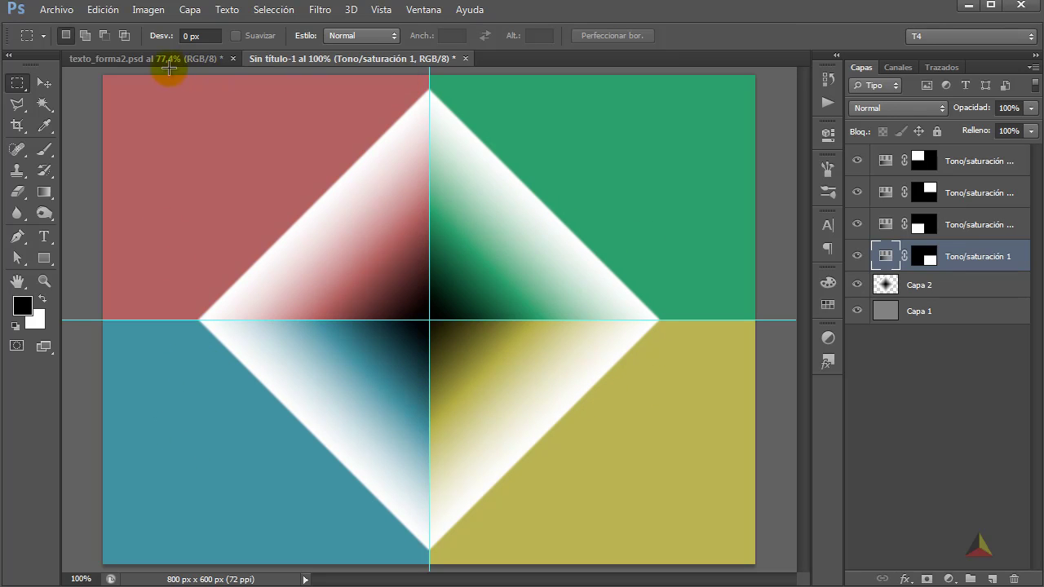
left_click(172, 60)
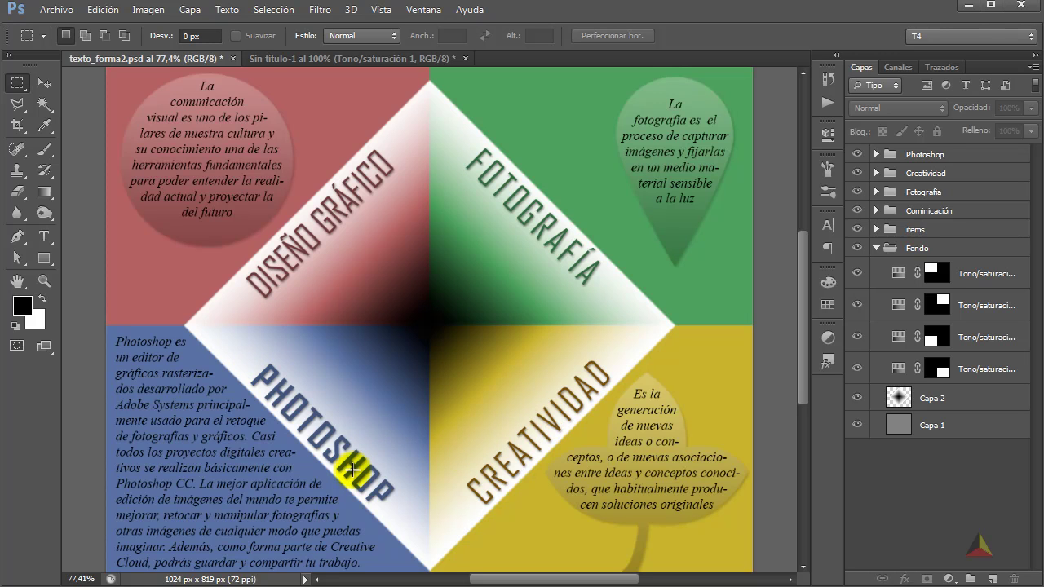
left_click(276, 59)
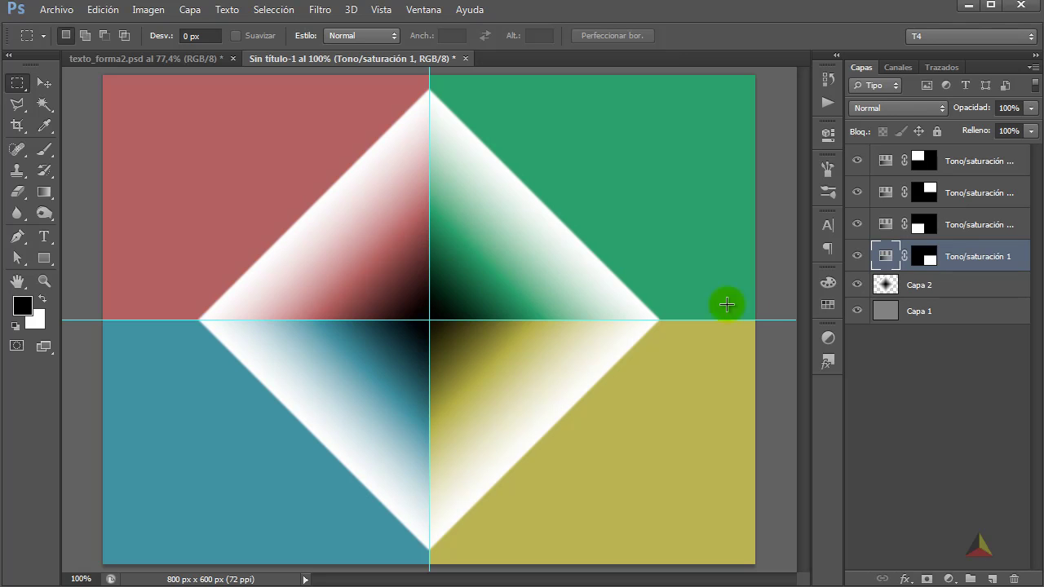
Step: Group all layers, from the topmost Tono/saturación copy down to Capa 1
left_click(964, 163)
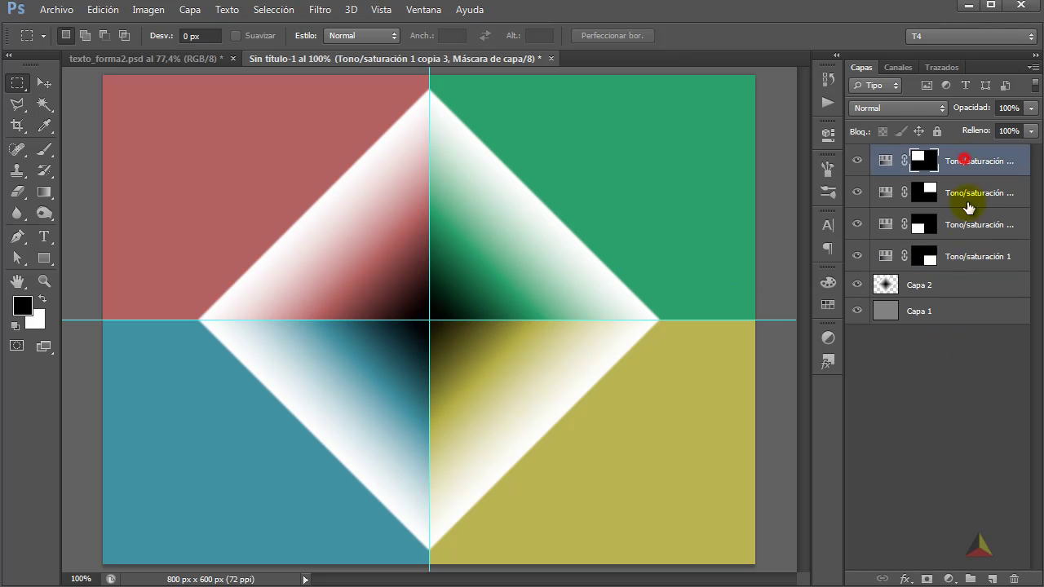
left_click(962, 317, "shift")
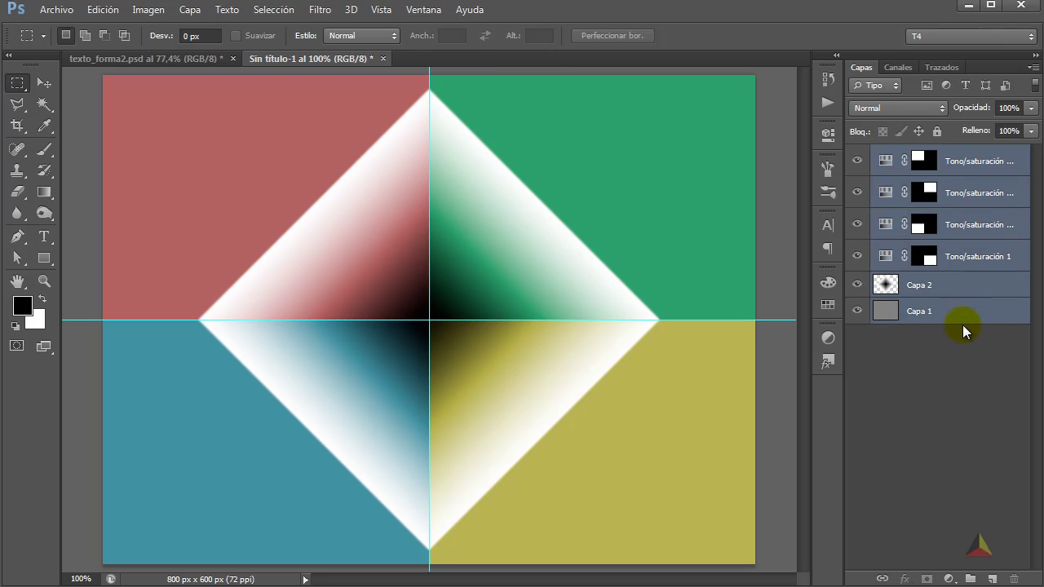
key("ctrl+g")
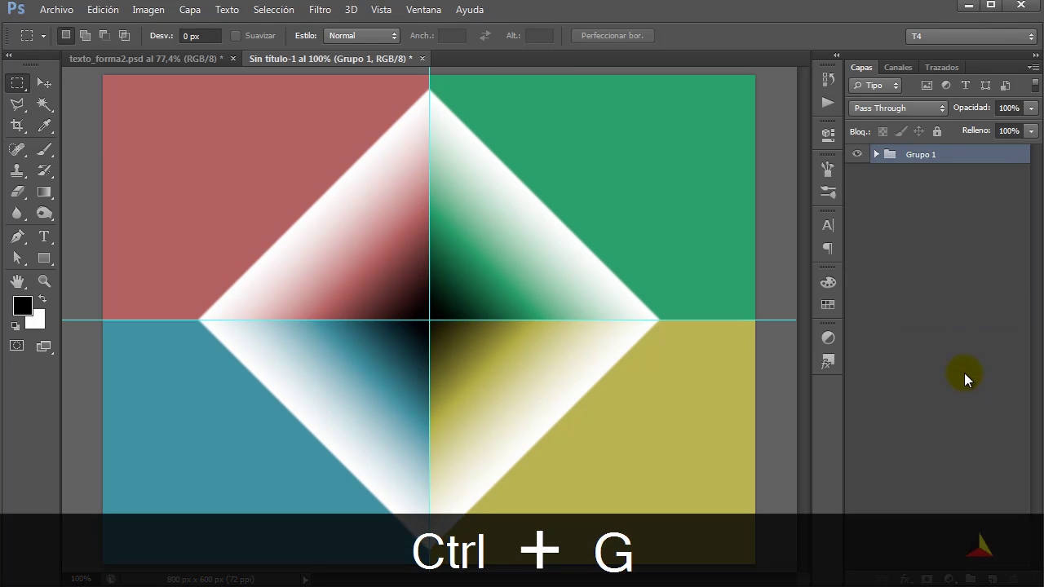
Step: Rename the layer group to Fondo and leave it selected
double_click(921, 155)
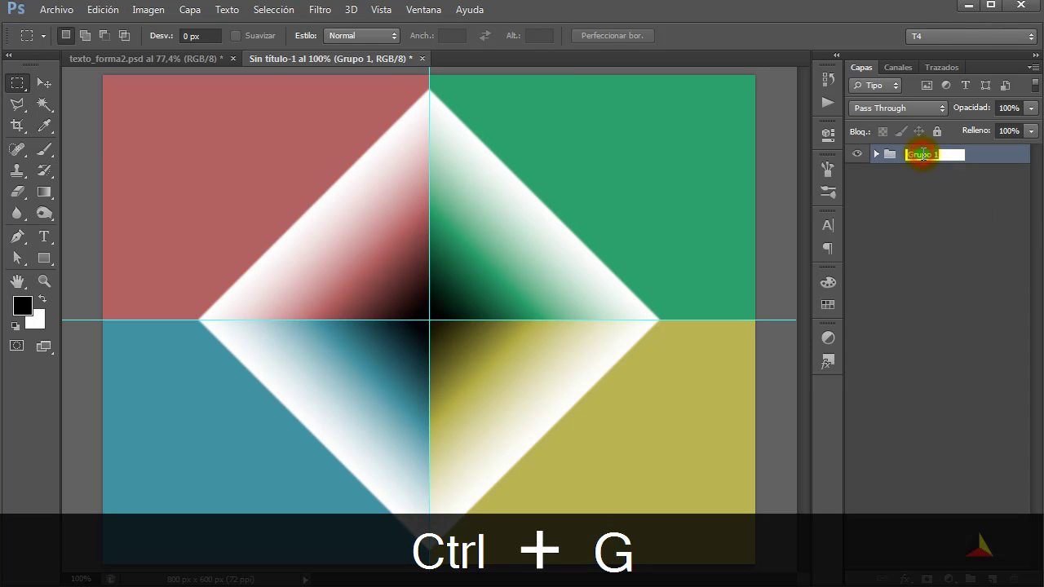
type("Fondo")
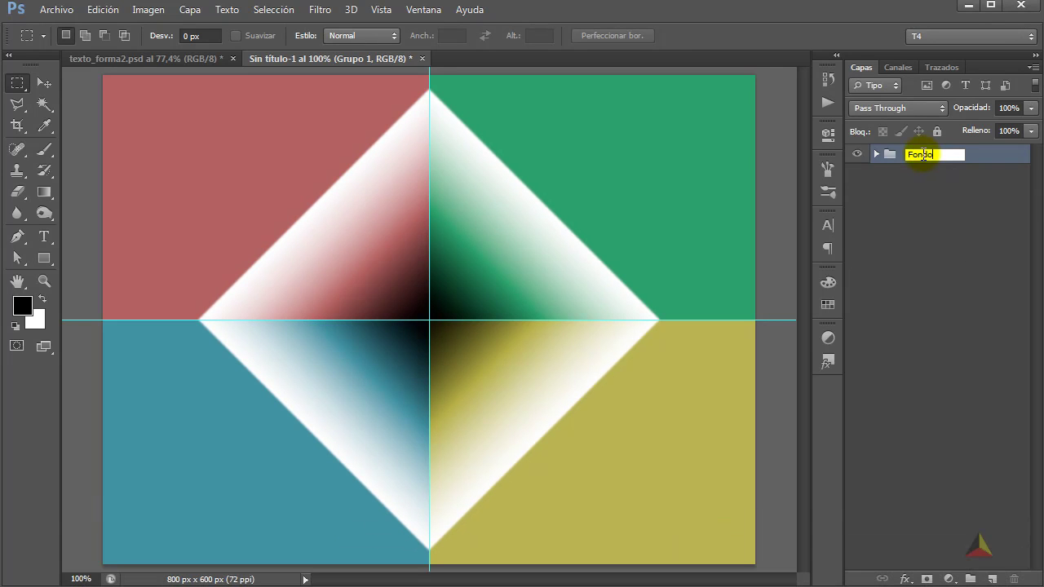
left_click(984, 260)
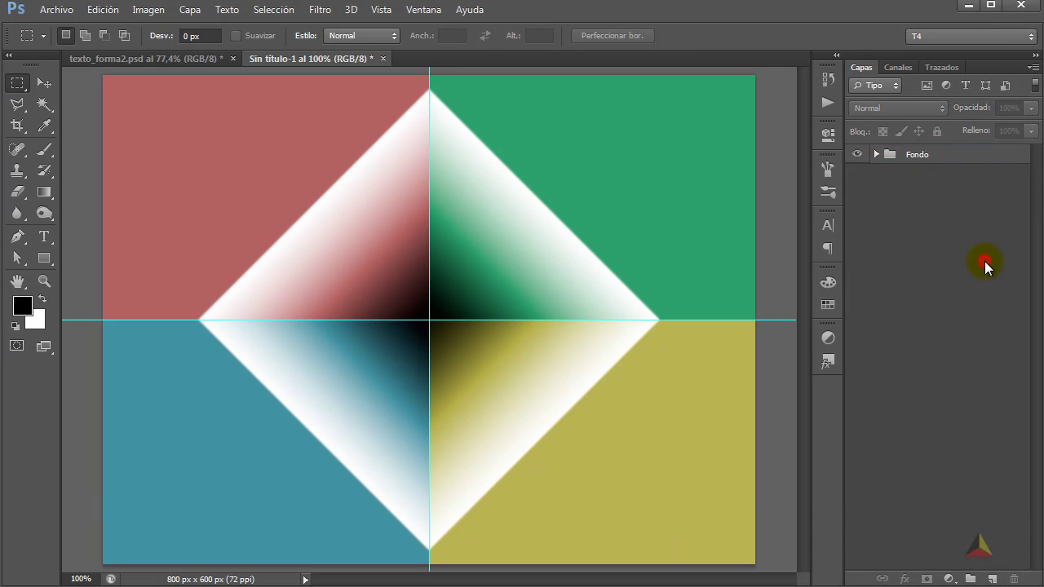
left_click(987, 163)
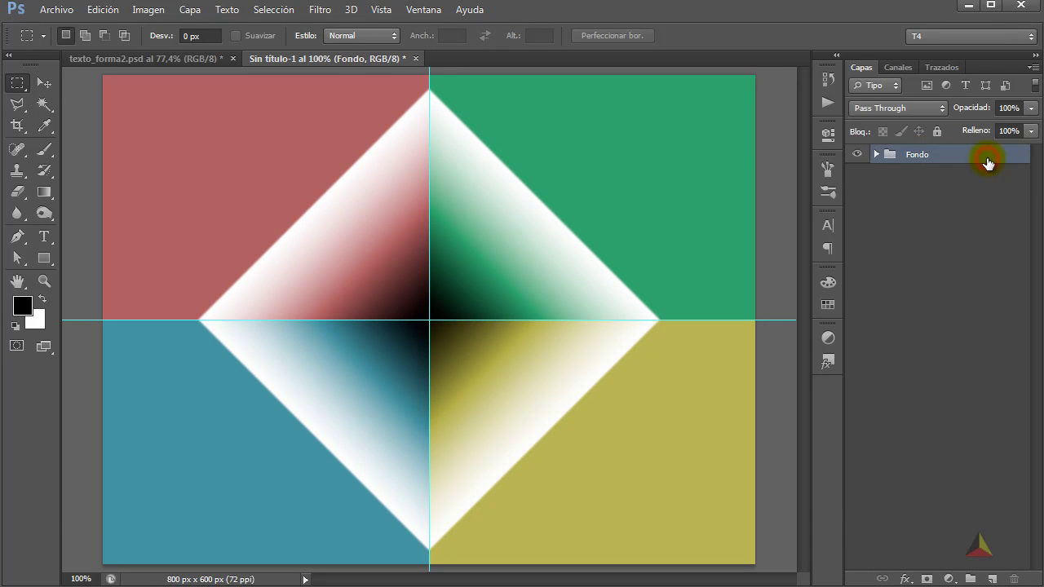
Step: Activate the diamond-shaped Trazado de trabajo path with the Type tool, inspecting its upper-left edge as a place for text
left_click(942, 68)
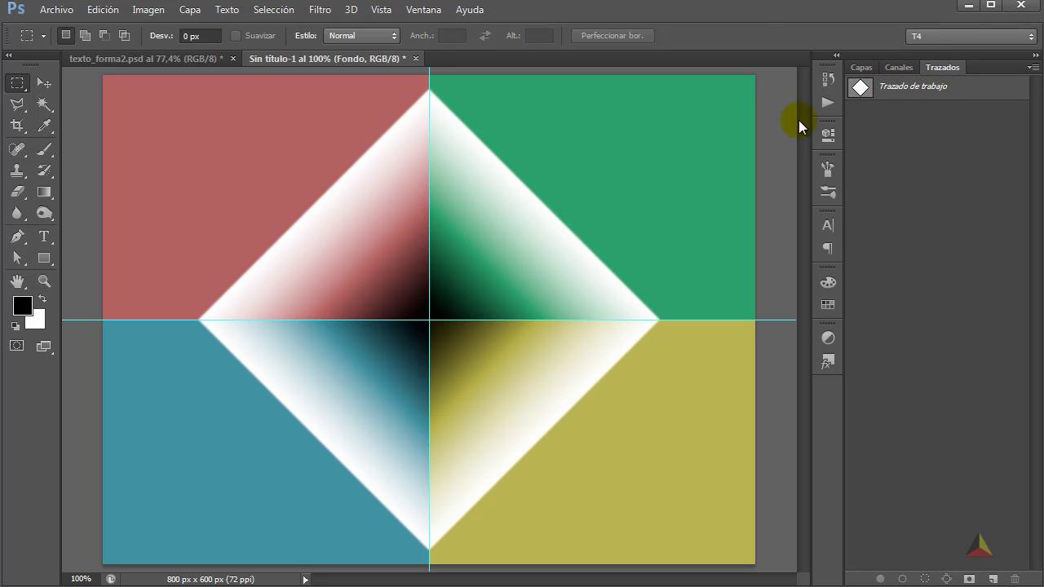
left_click(43, 238)
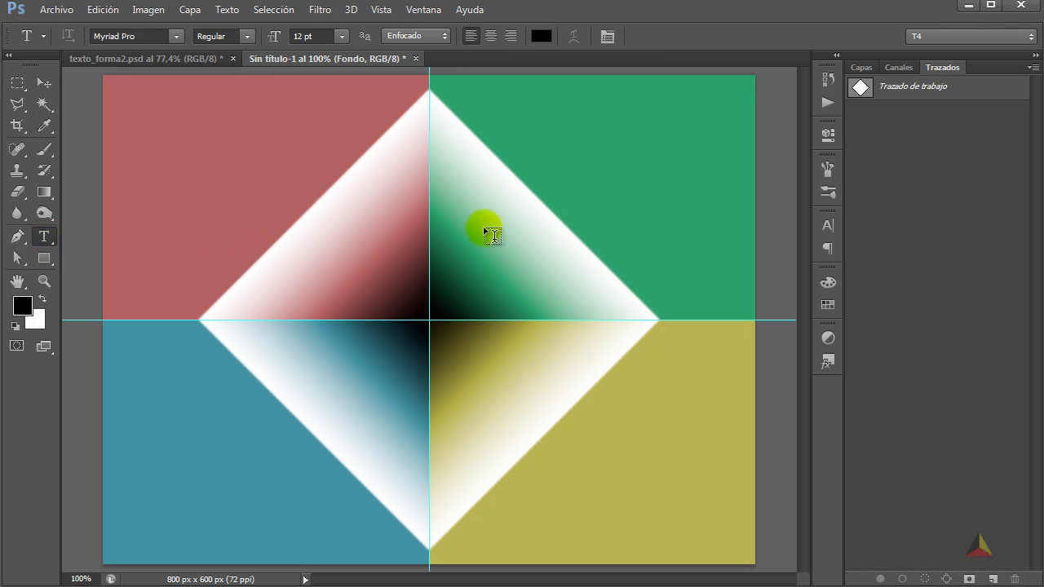
left_click(862, 90)
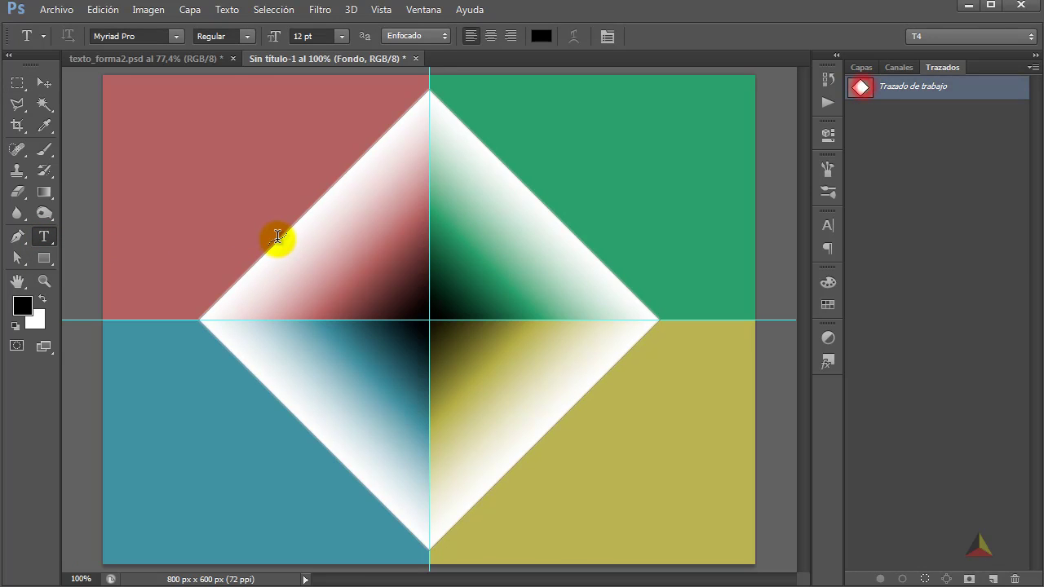
scroll(268, 248, "up", 5)
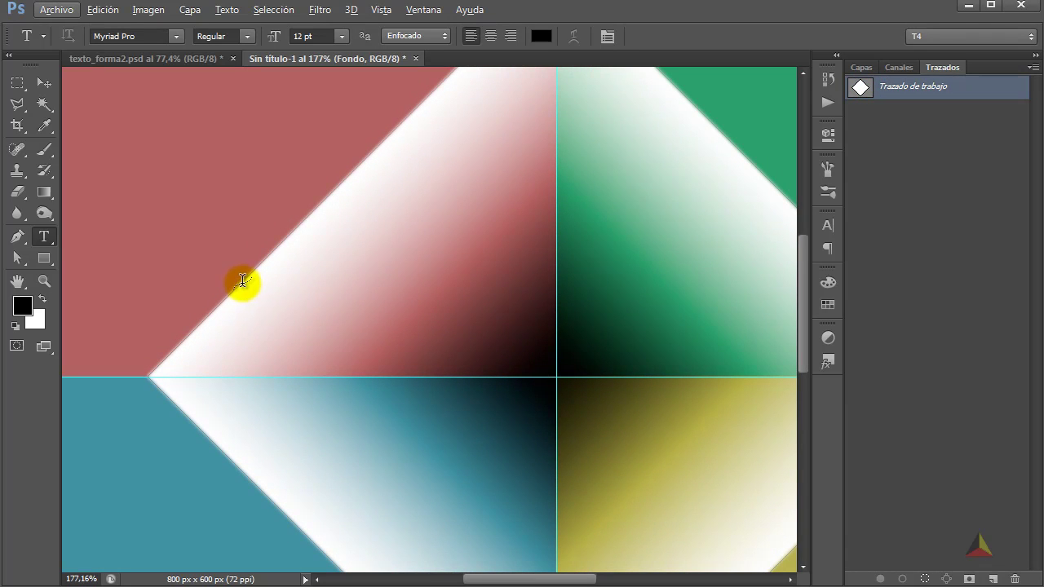
left_click(242, 278)
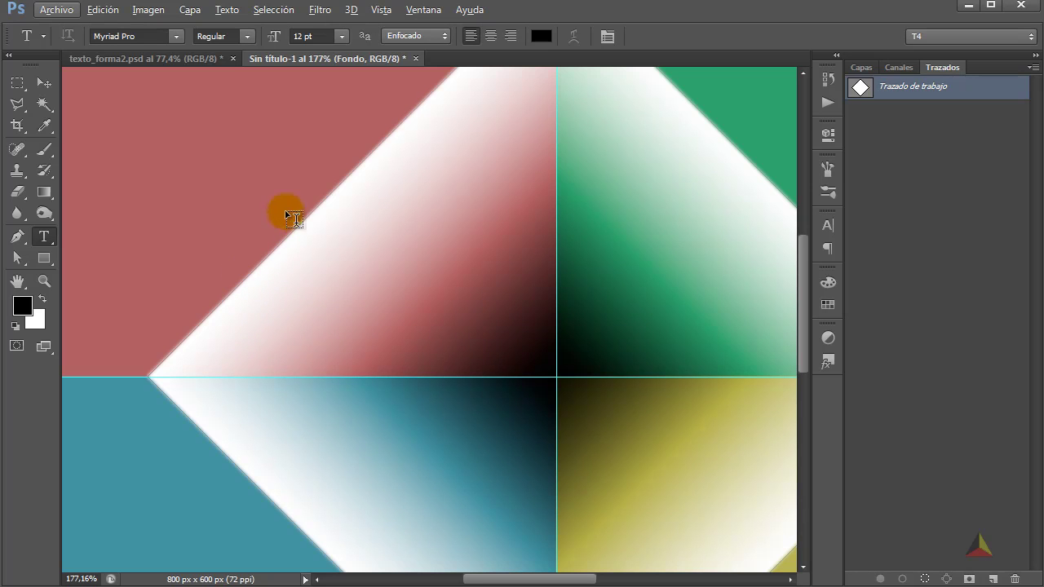
key("h")
key("ctrl+0")
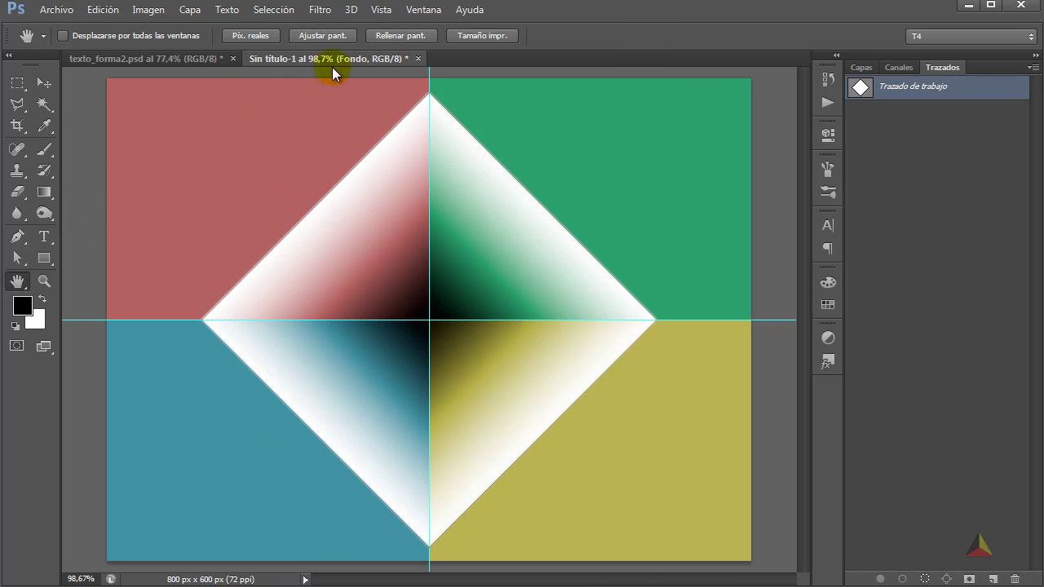
Step: Set the Type tool to centred alignment, Agency FB font and 48 pt size
left_click(44, 236)
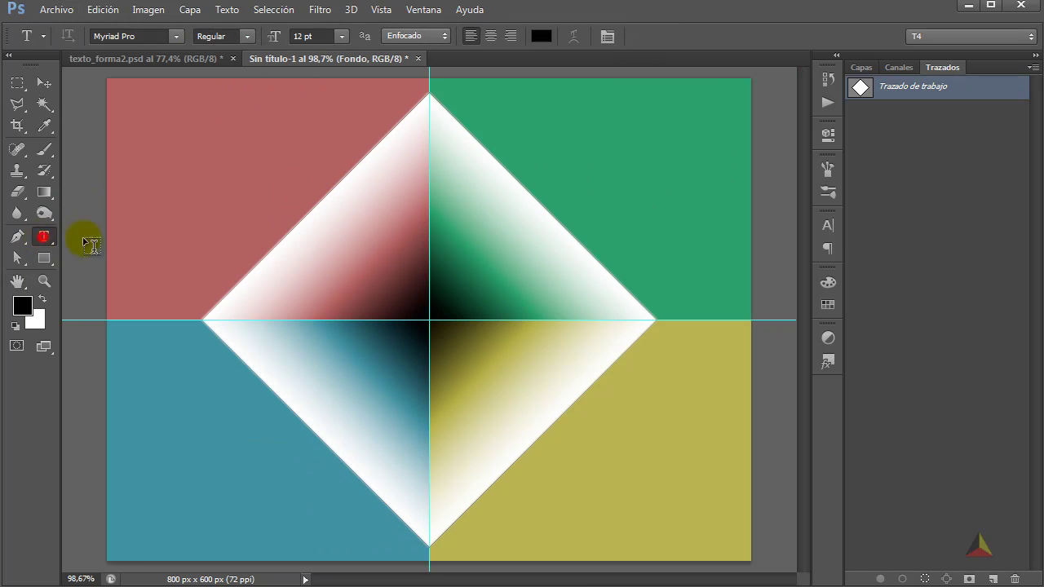
left_click(491, 38)
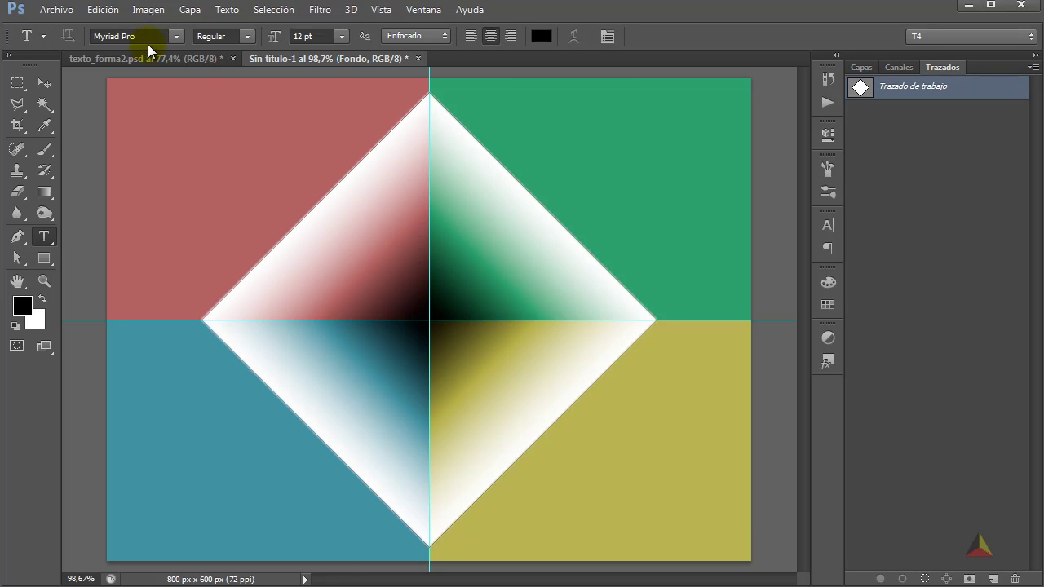
left_click(176, 37)
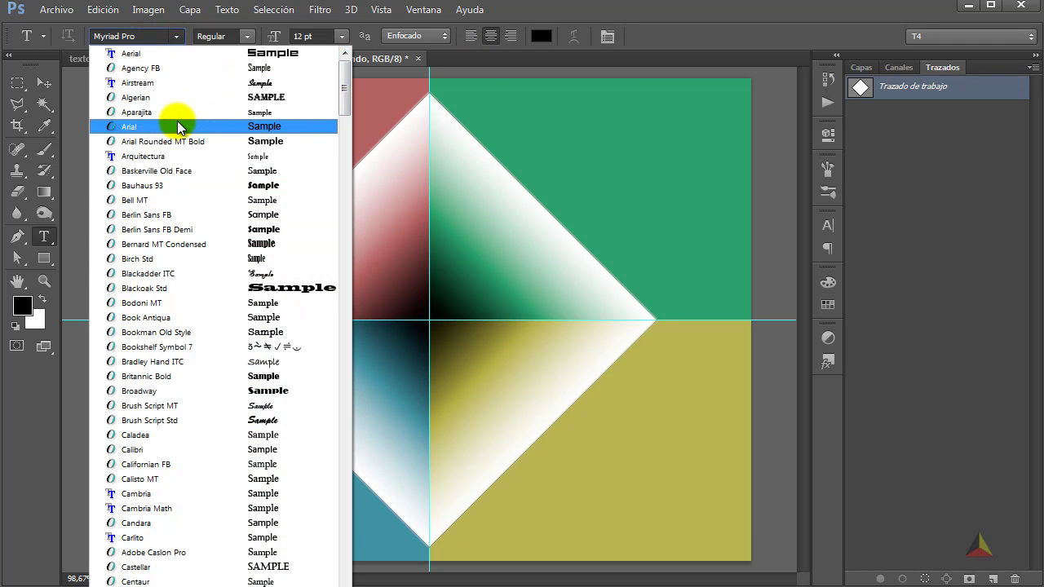
left_click(136, 68)
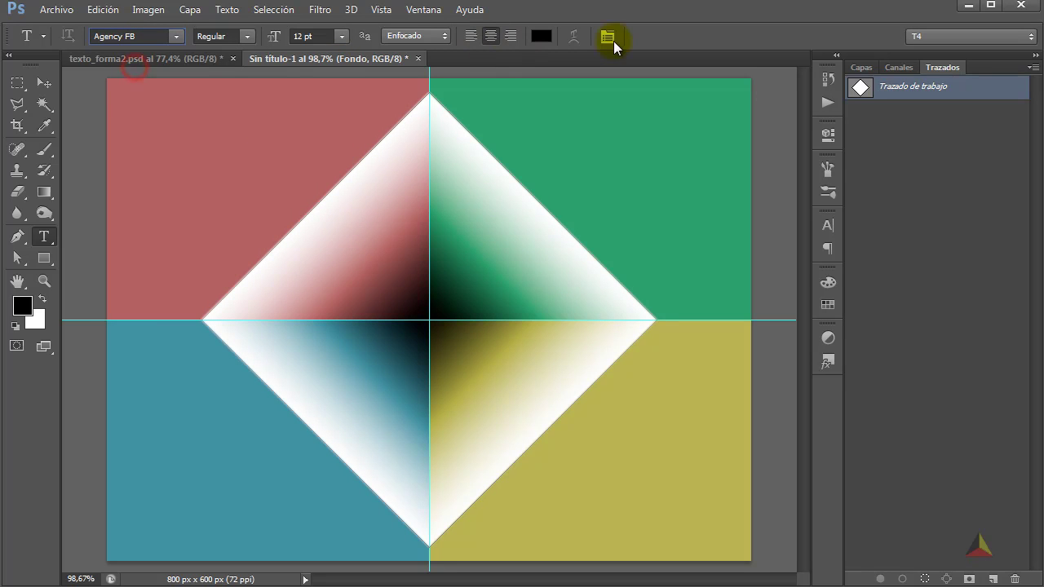
left_click(342, 37)
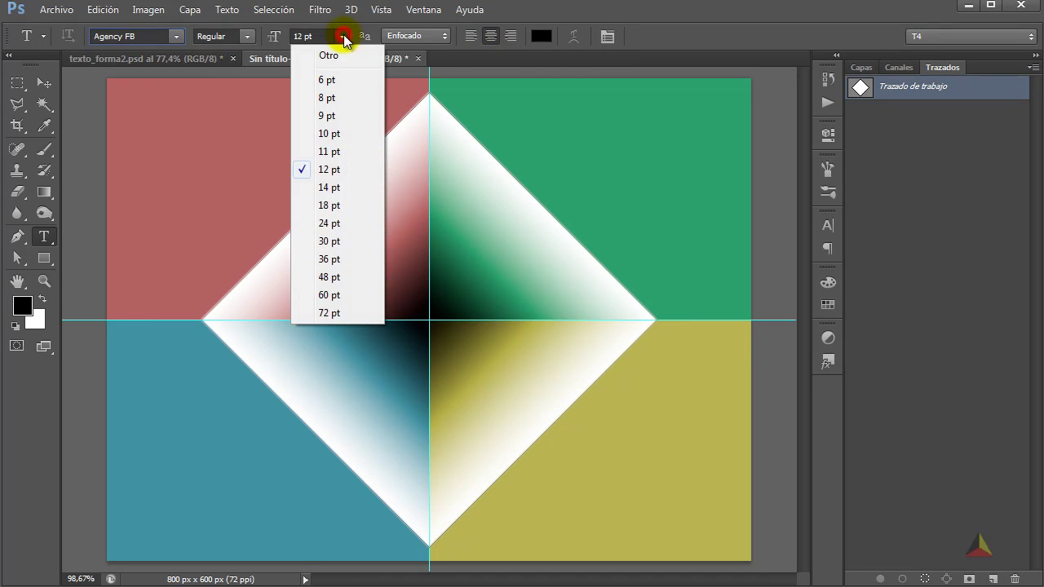
left_click(329, 277)
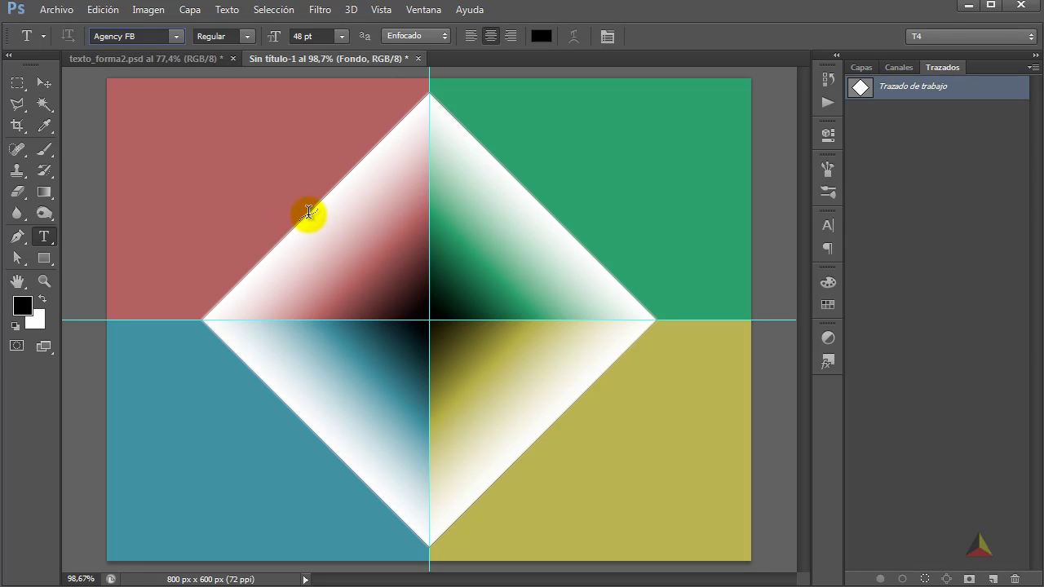
Step: Add the text DISEÑO GRÁFICO along the diamond path's upper-left edge
left_click(308, 213)
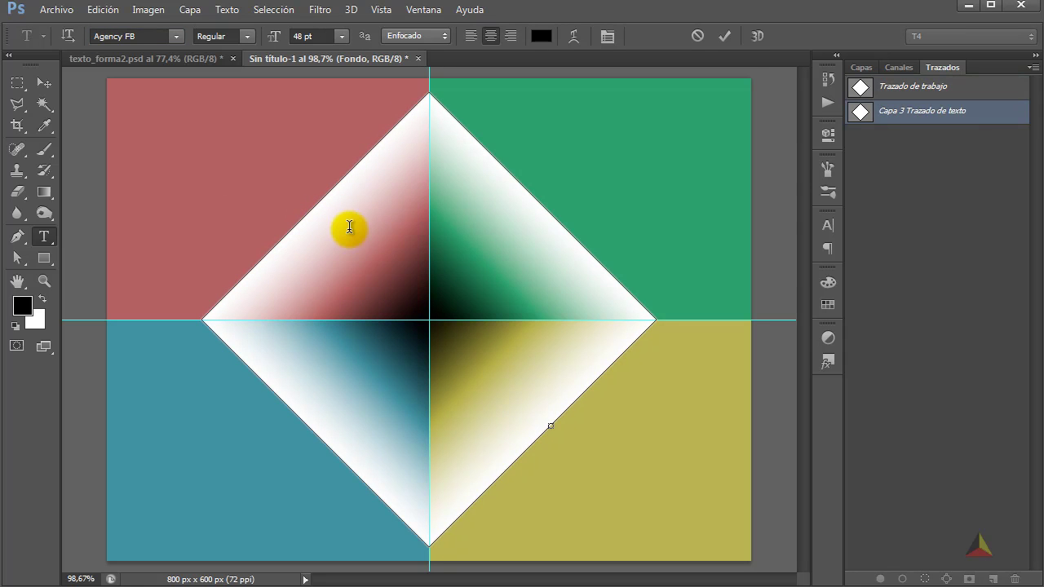
type("DISEÑO GRÁFICO")
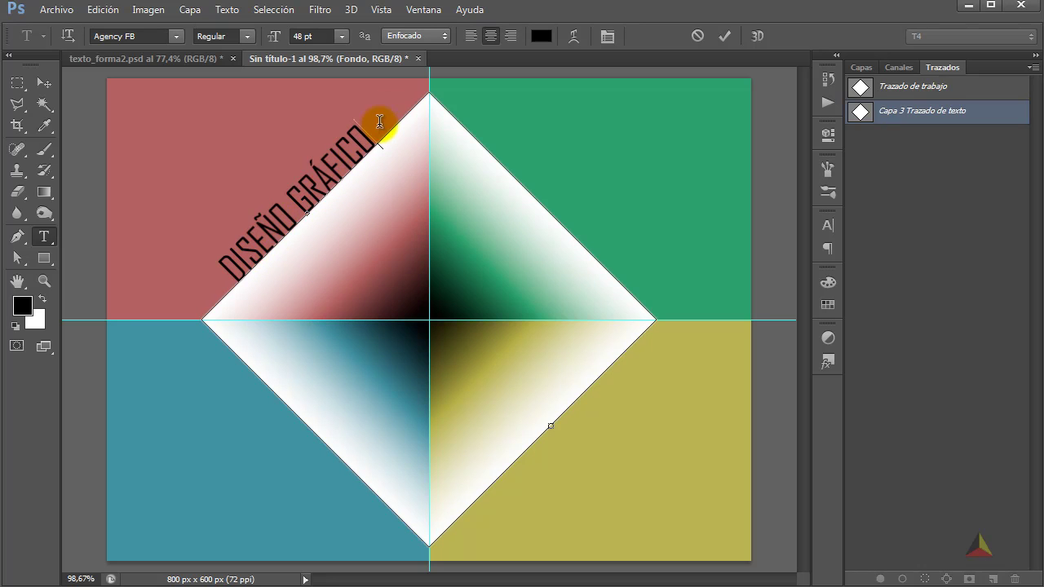
left_click(725, 36)
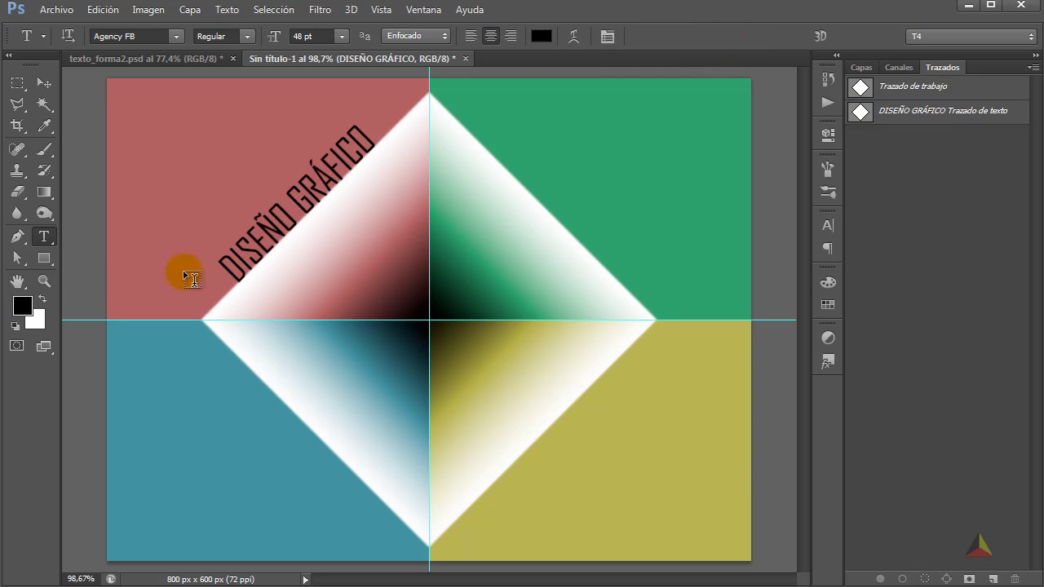
Step: Slide DISEÑO GRÁFICO slightly up along the diamond's upper-left edge towards the top corner with the Direct Selection tool
left_click(17, 259)
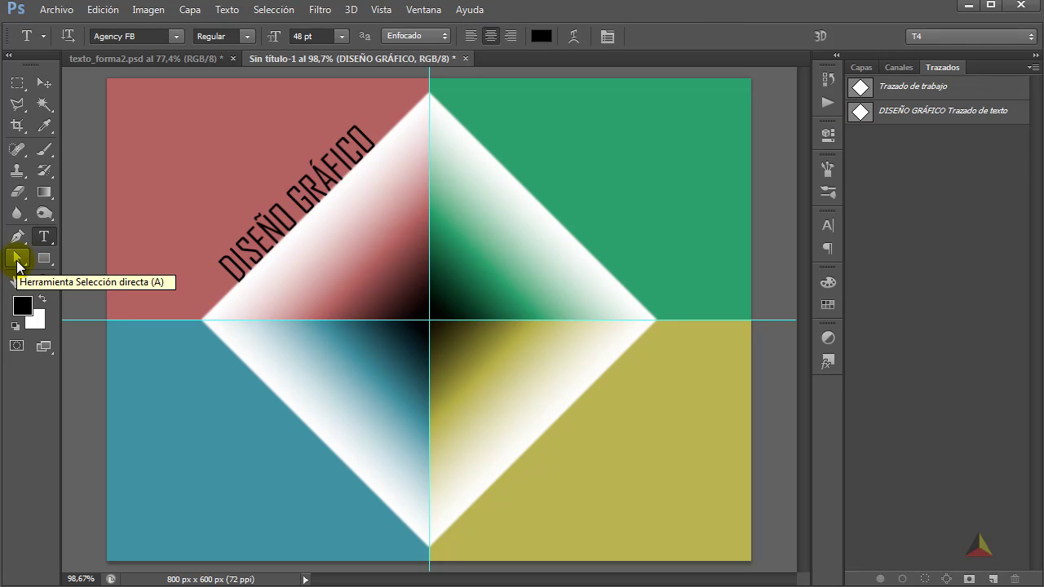
left_click(17, 259)
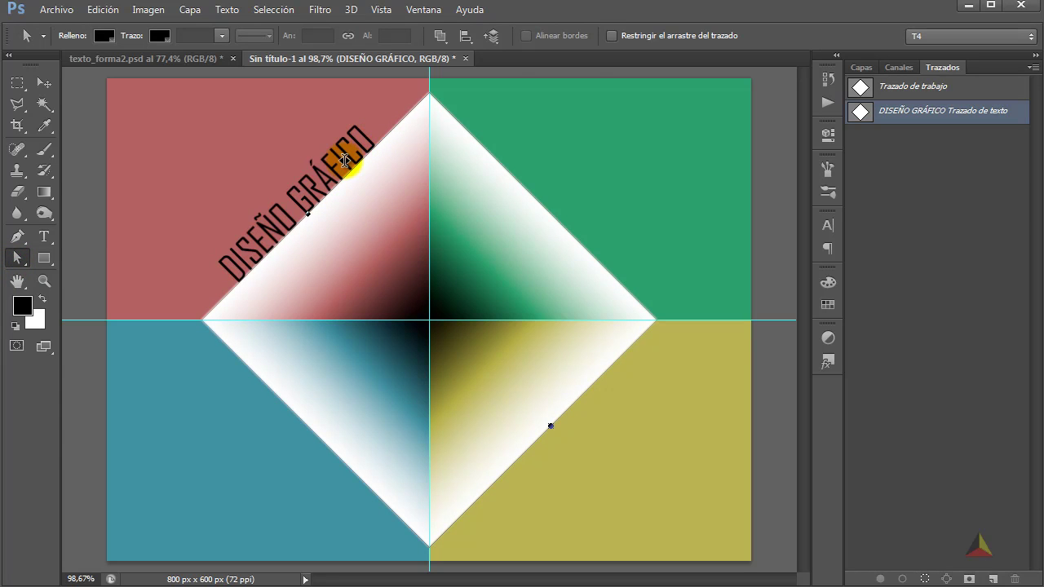
scroll(343, 158, "up", 3)
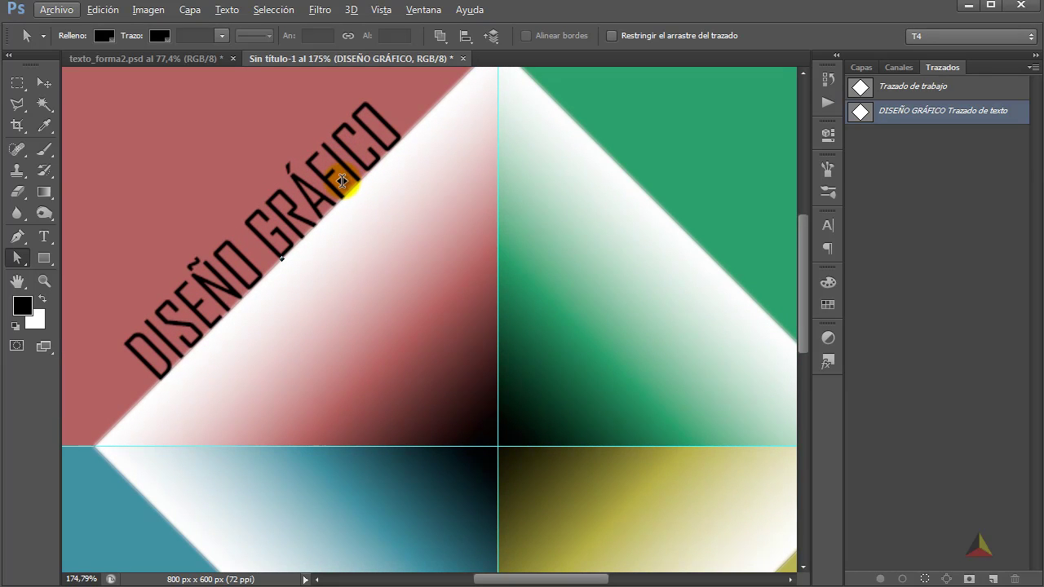
scroll(342, 180, "down", 2)
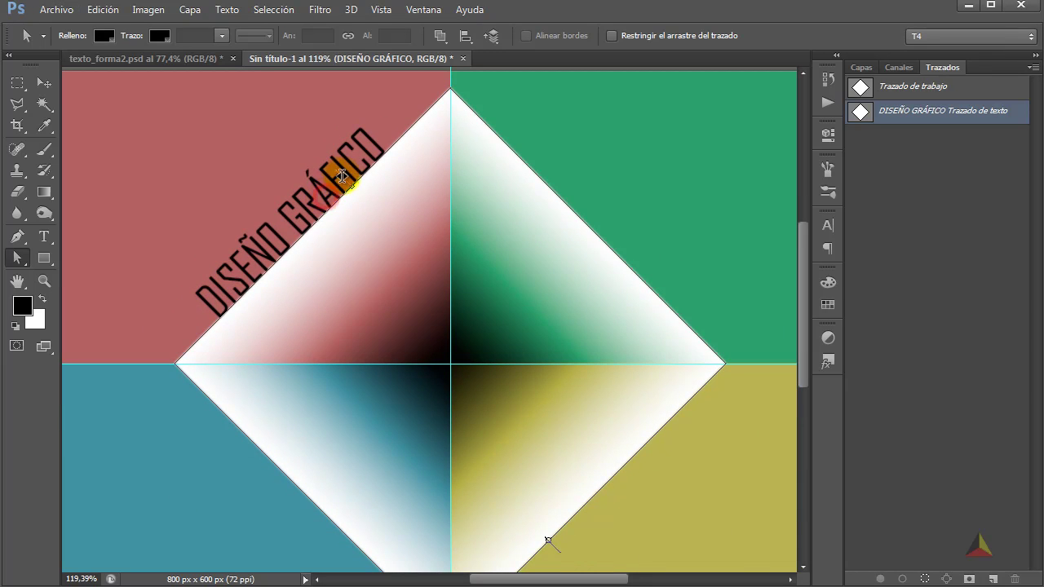
left_click_drag(326, 182, 340, 171)
left_click_drag(263, 254, 308, 205)
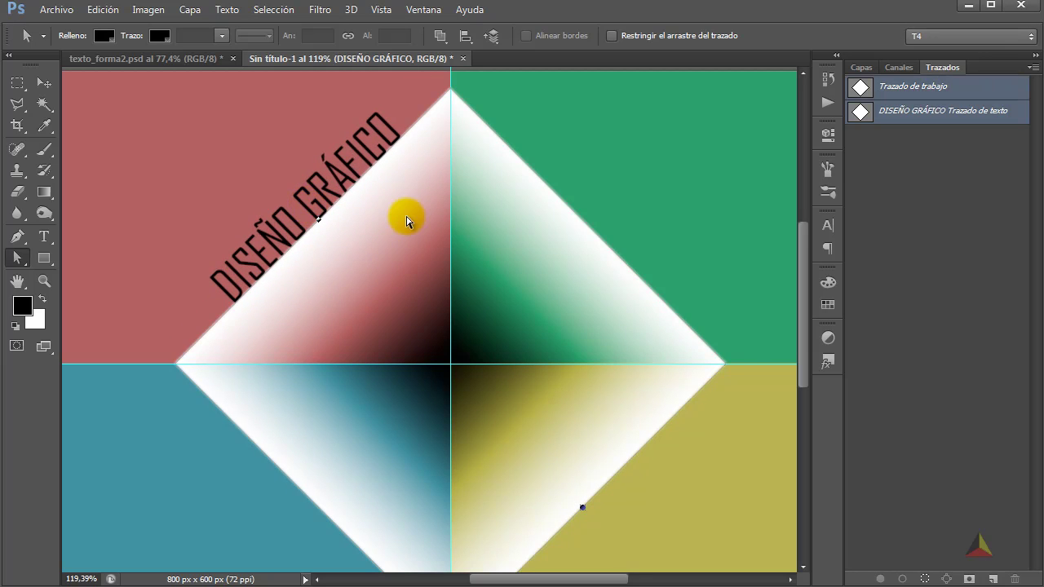
left_click(48, 85)
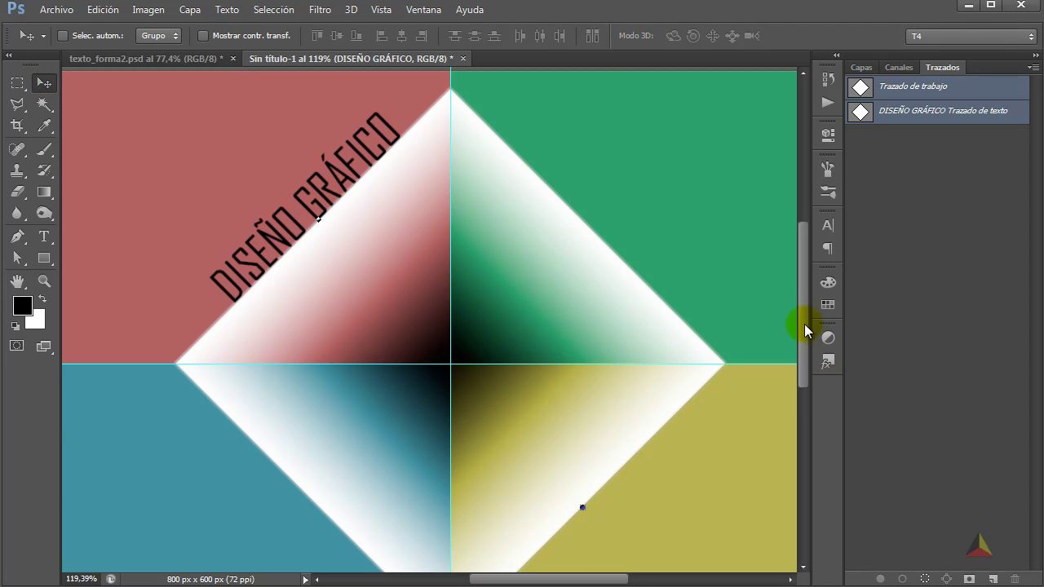
key("h")
key("ctrl+0")
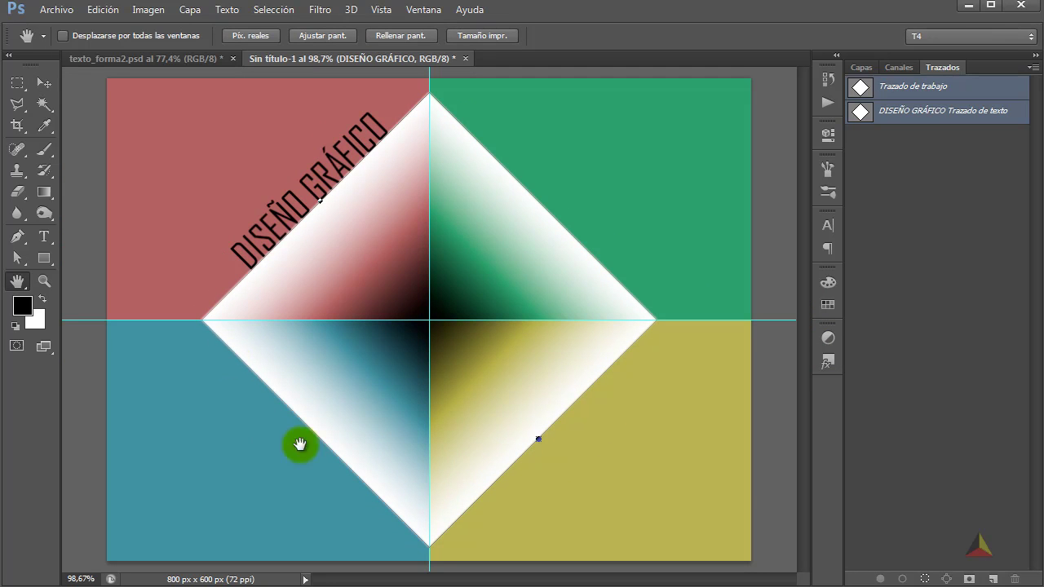
Step: Deselect all layers and return to the Trazado de trabajo path
key("F7")
left_click(940, 293)
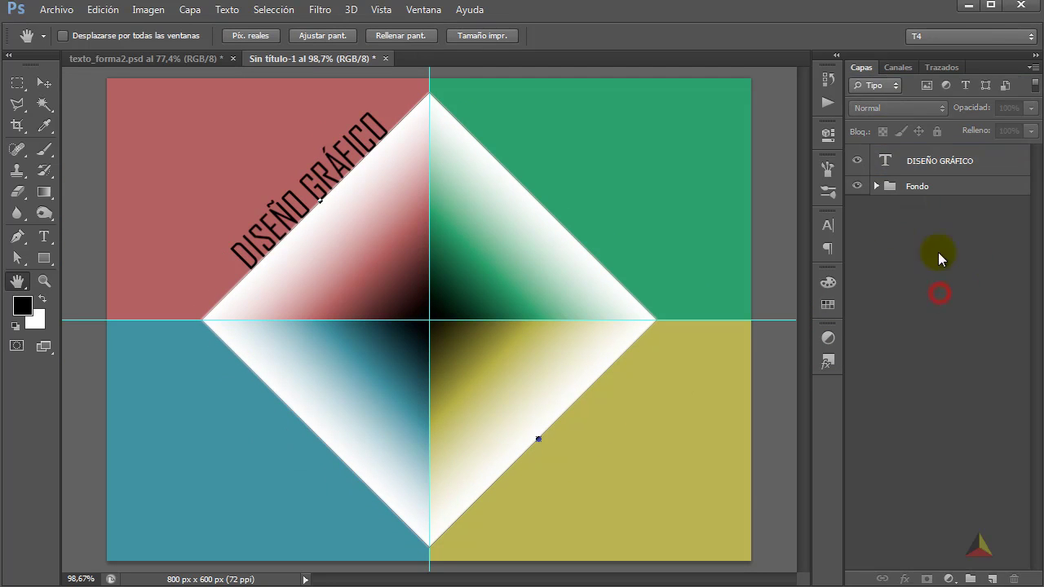
left_click(44, 82)
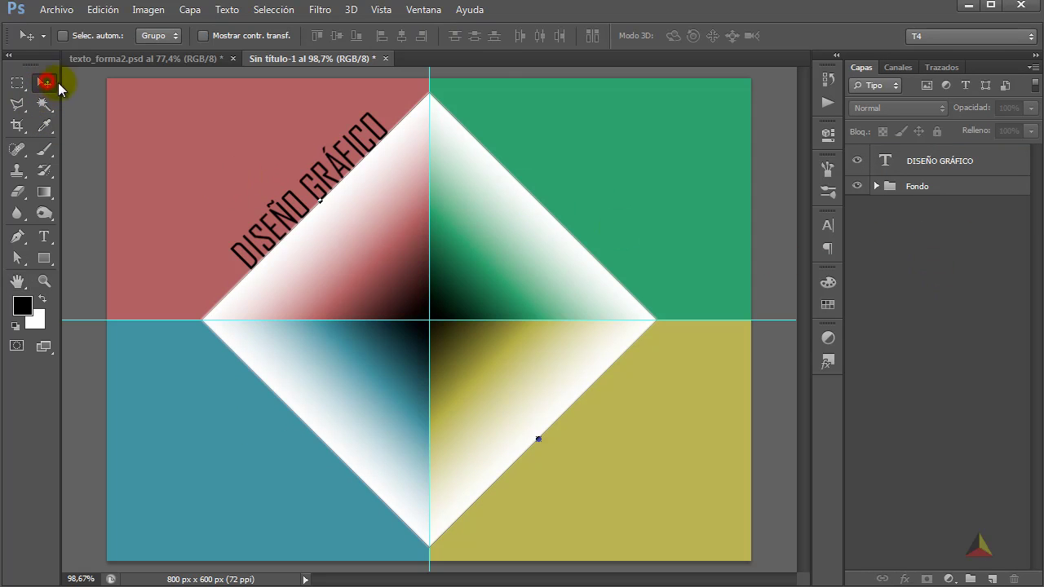
left_click(942, 67)
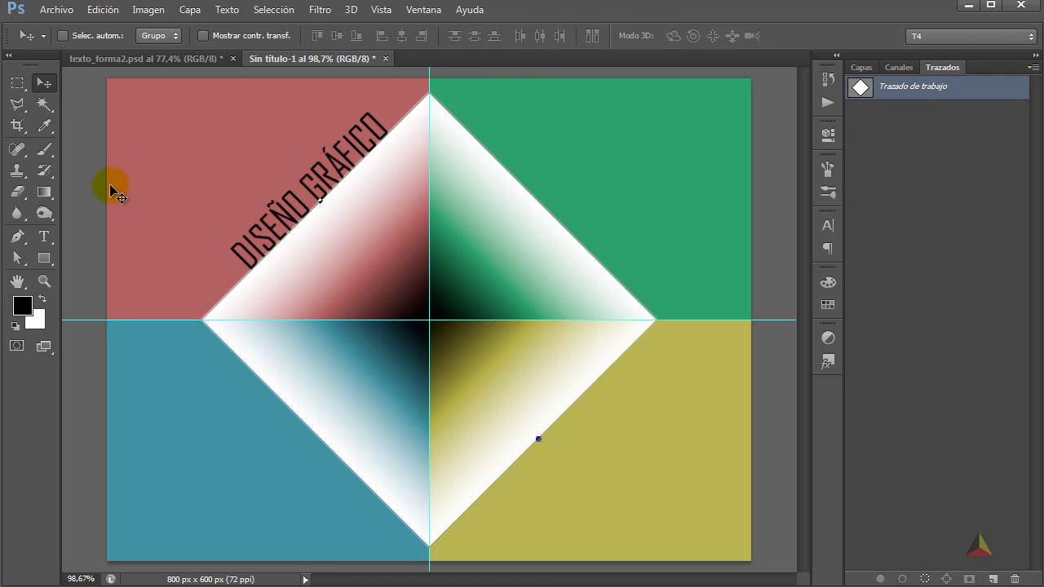
Step: Add the text FOTOGRAFÍA along the diamond path's upper-right edge
left_click(45, 238)
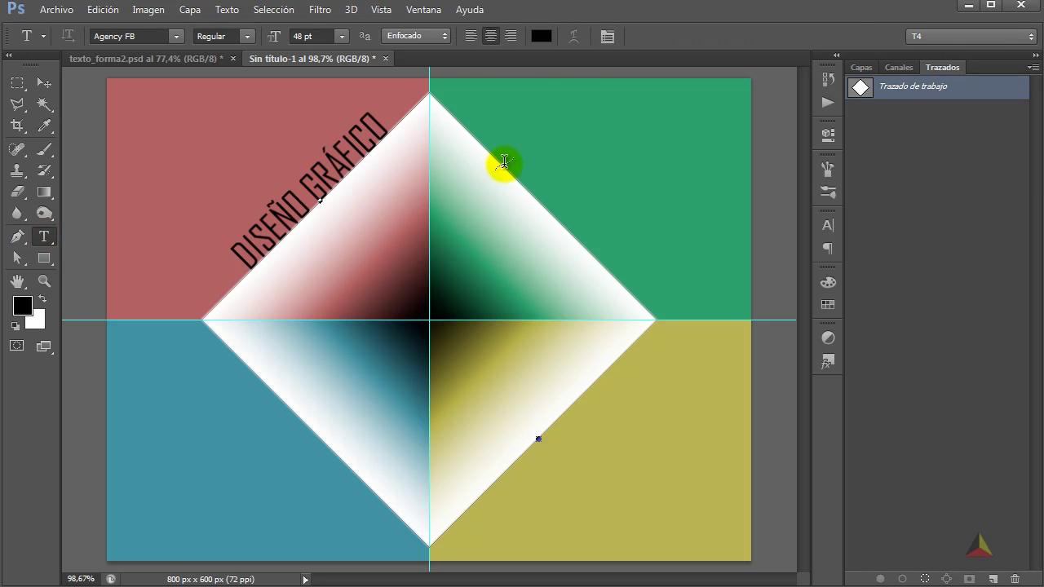
left_click(530, 188)
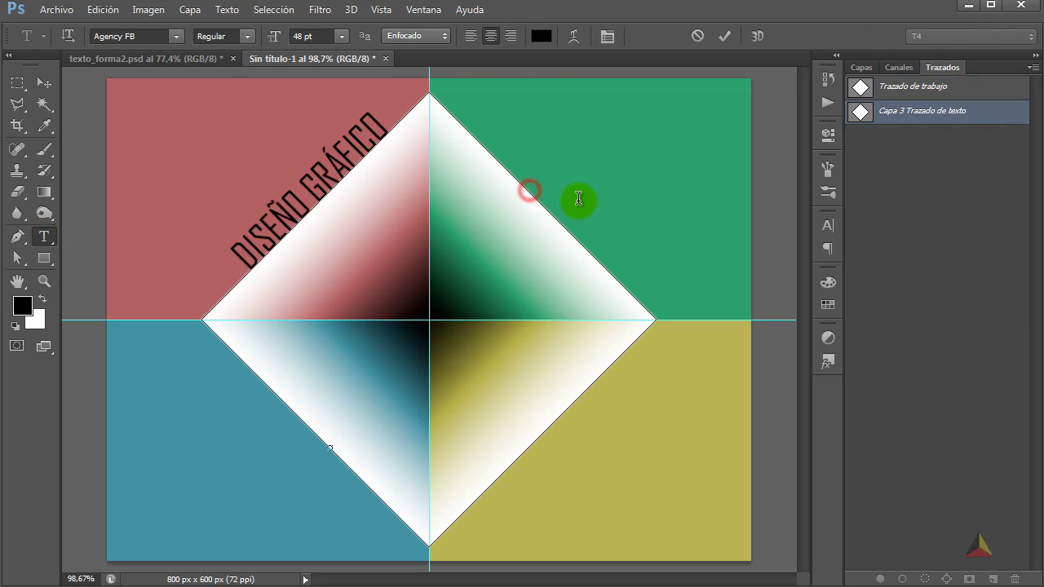
type("FOTOGRAFÍA")
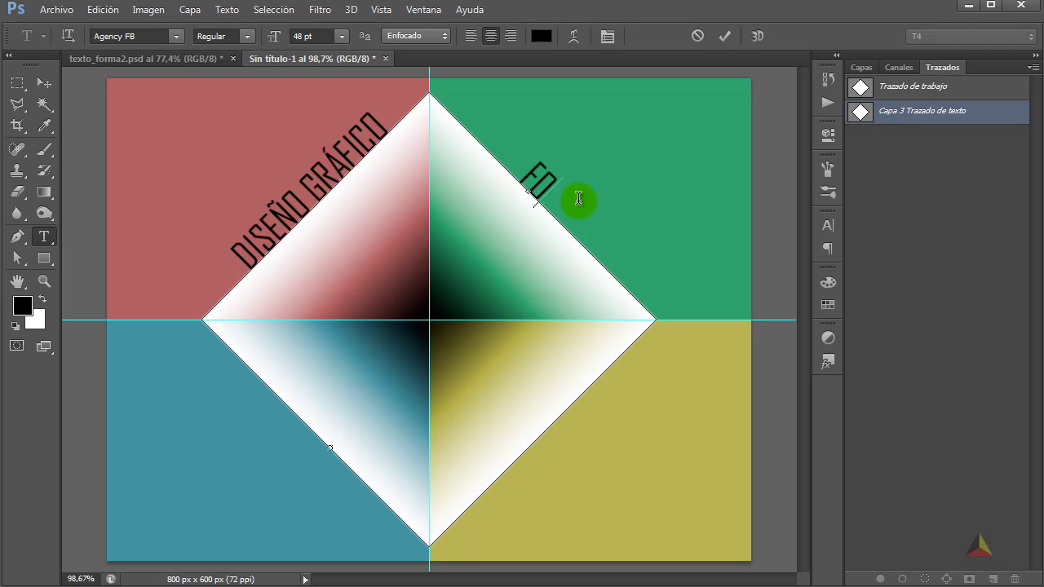
left_click(727, 36)
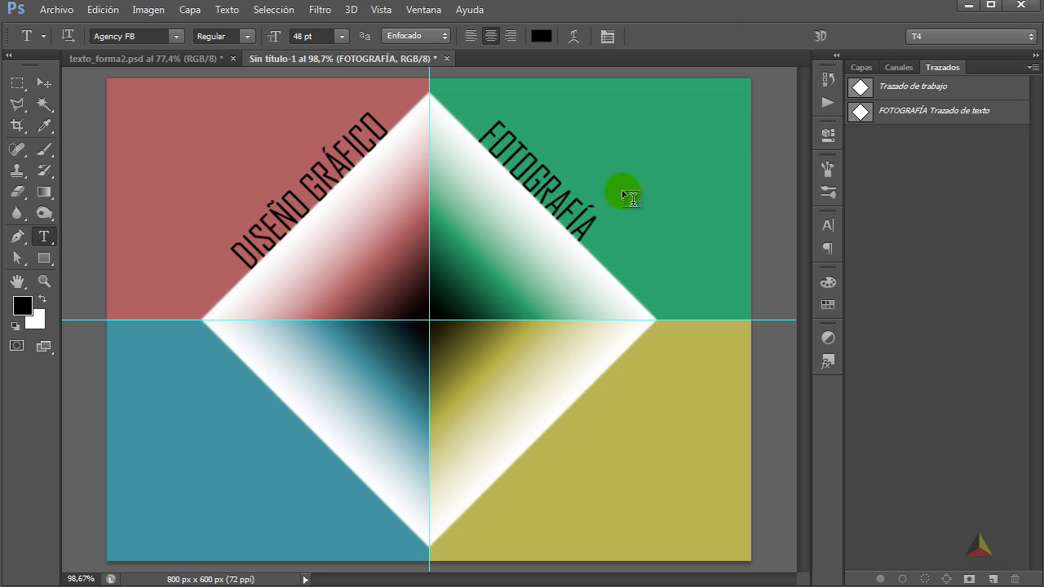
Step: Slide FOTOGRAFÍA slightly down along the diamond's upper-right edge and deselect the paths
key("a")
mouse_move(572, 205)
left_mouse_down()
mouse_move(573, 187)
mouse_move(555, 193)
mouse_move(562, 183)
mouse_move(575, 211)
left_mouse_up()
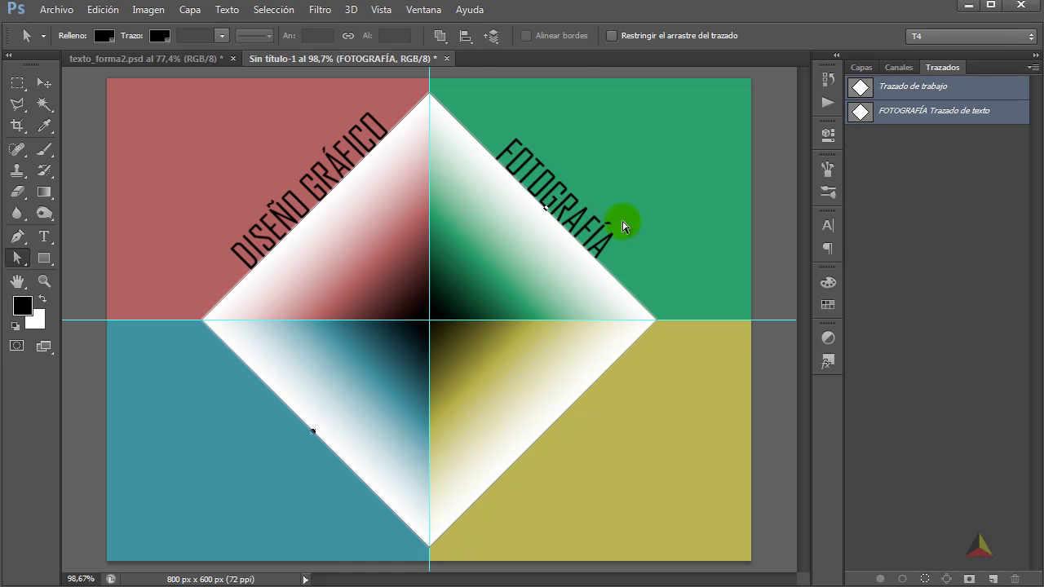
left_click(912, 213)
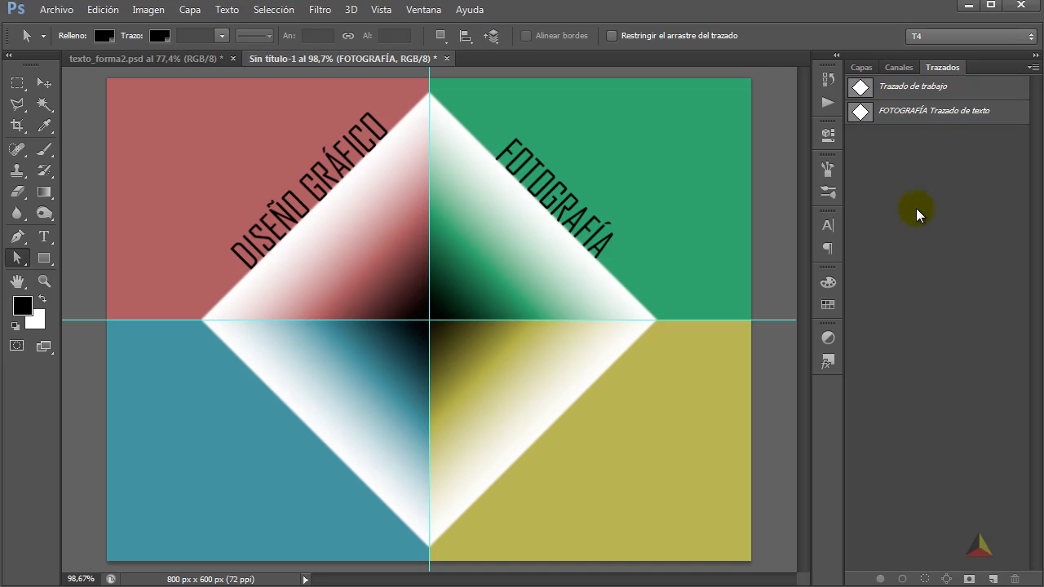
Step: Deselect all layers and select the Trazado de trabajo path again
left_click(861, 67)
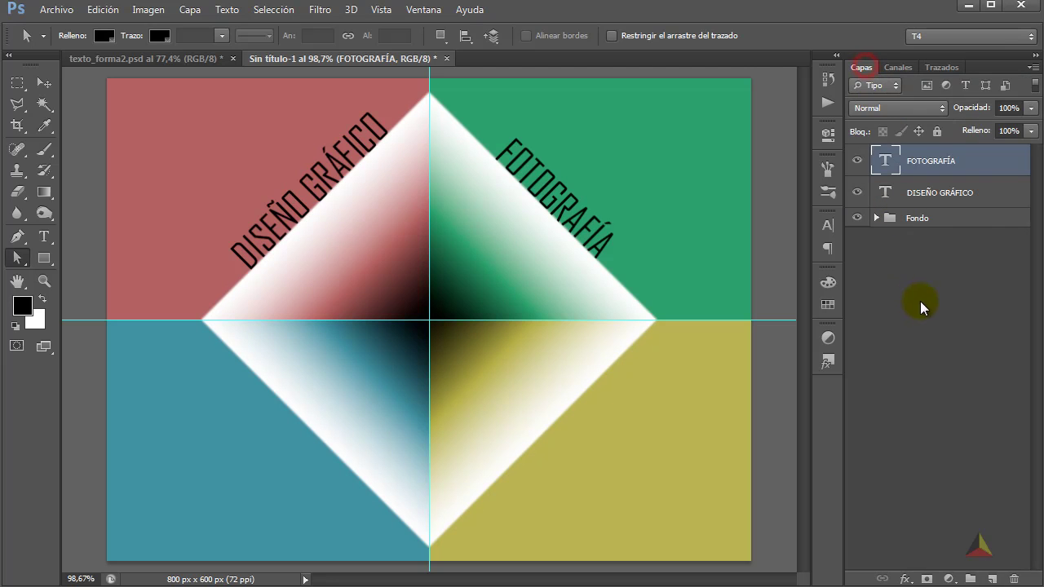
left_click(921, 302)
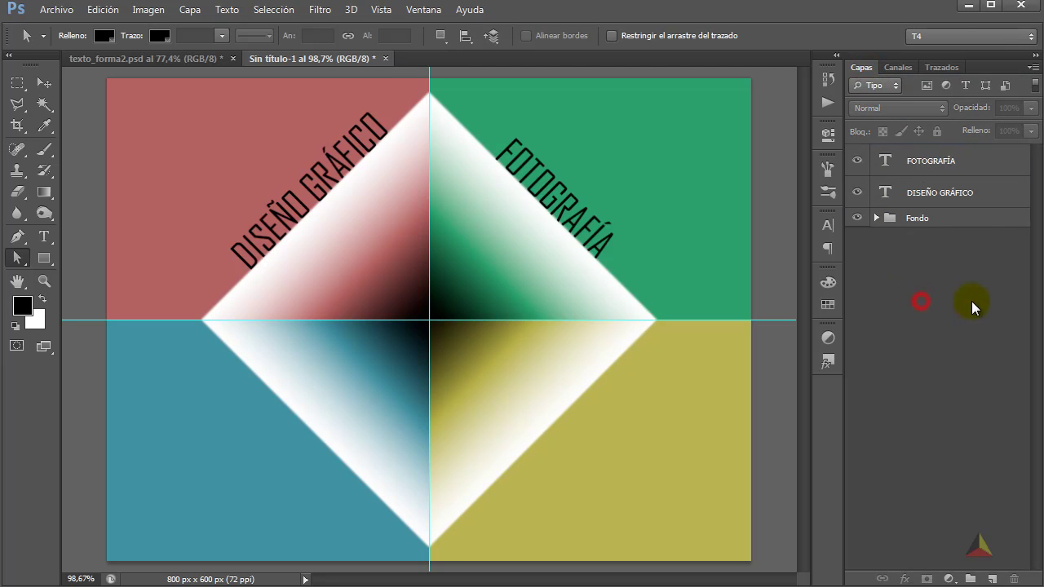
left_click(44, 84)
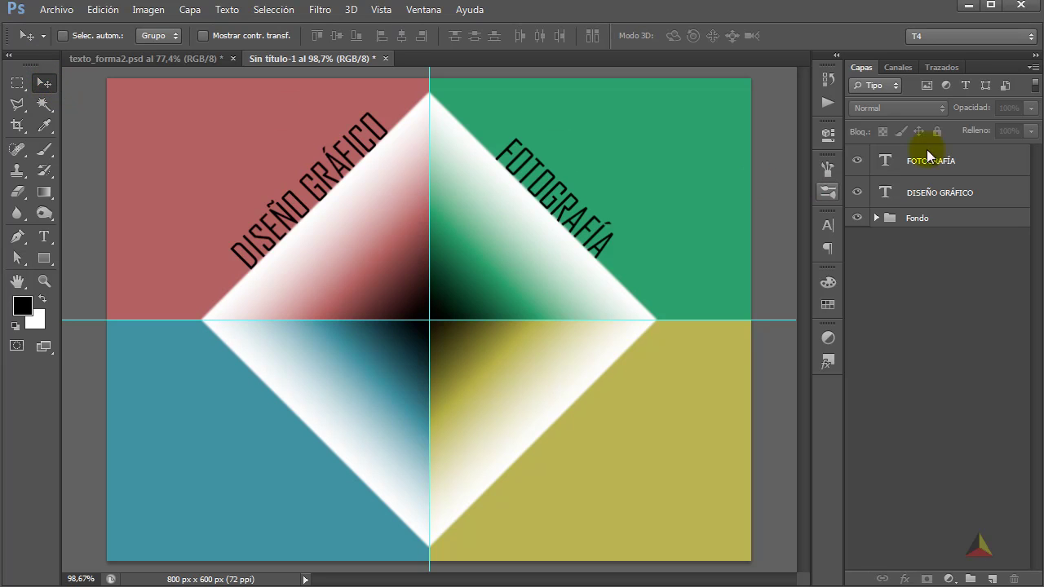
left_click(942, 68)
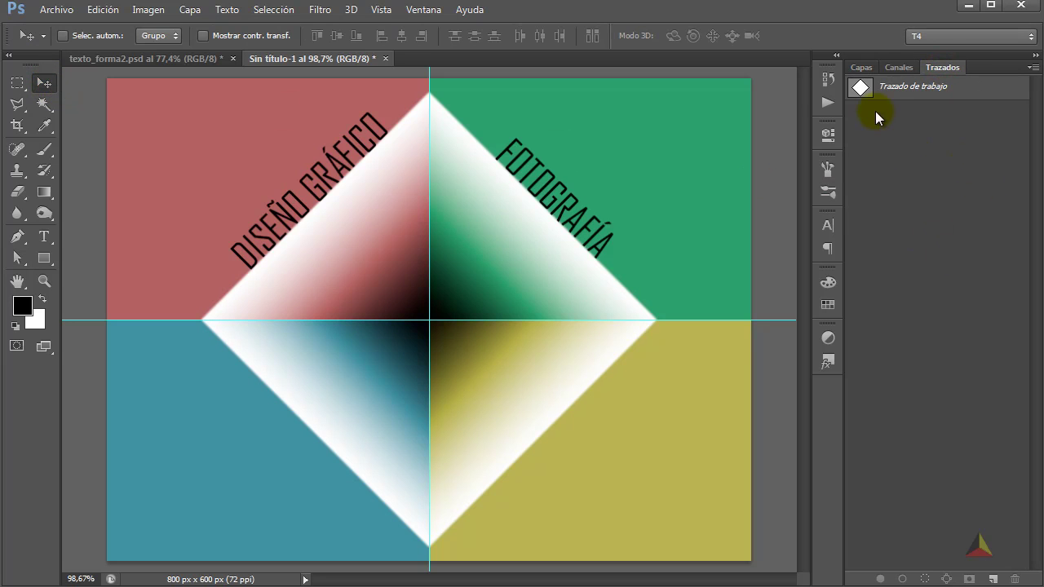
left_click(929, 88)
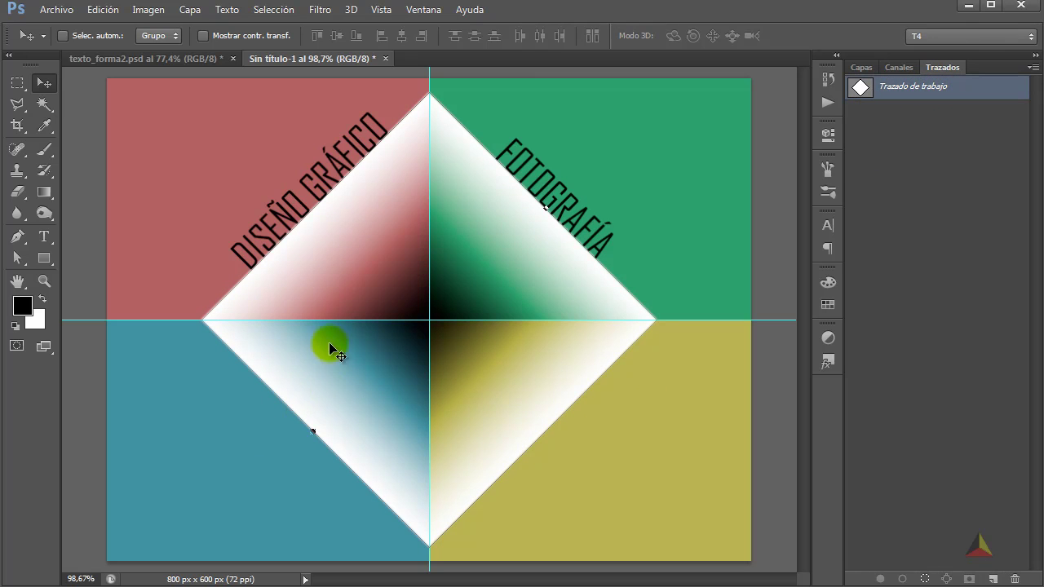
Step: Add the text CREATIVIDAD along the diamond path's lower-right edge
left_click(44, 237)
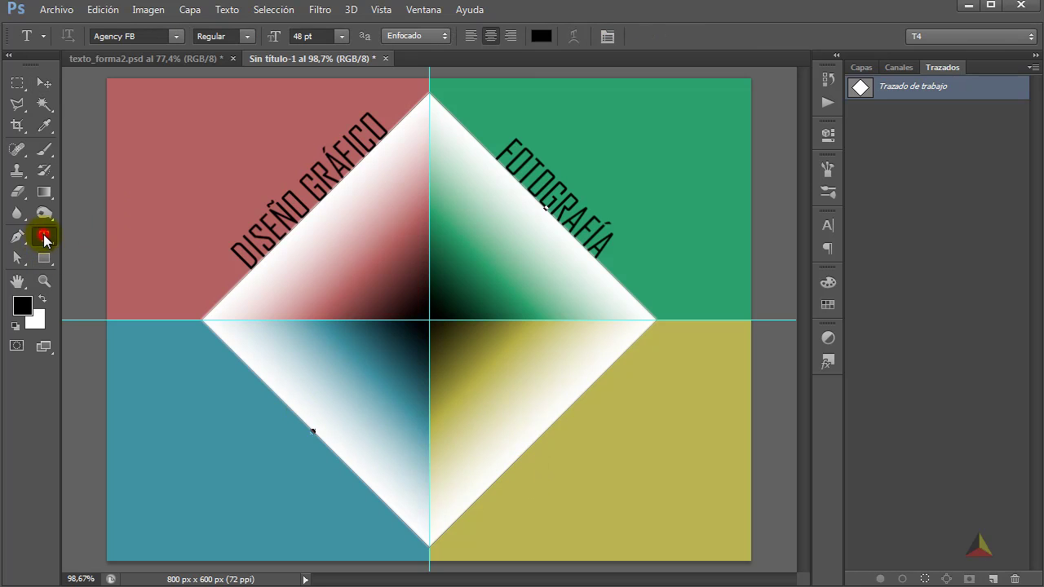
left_click(535, 441)
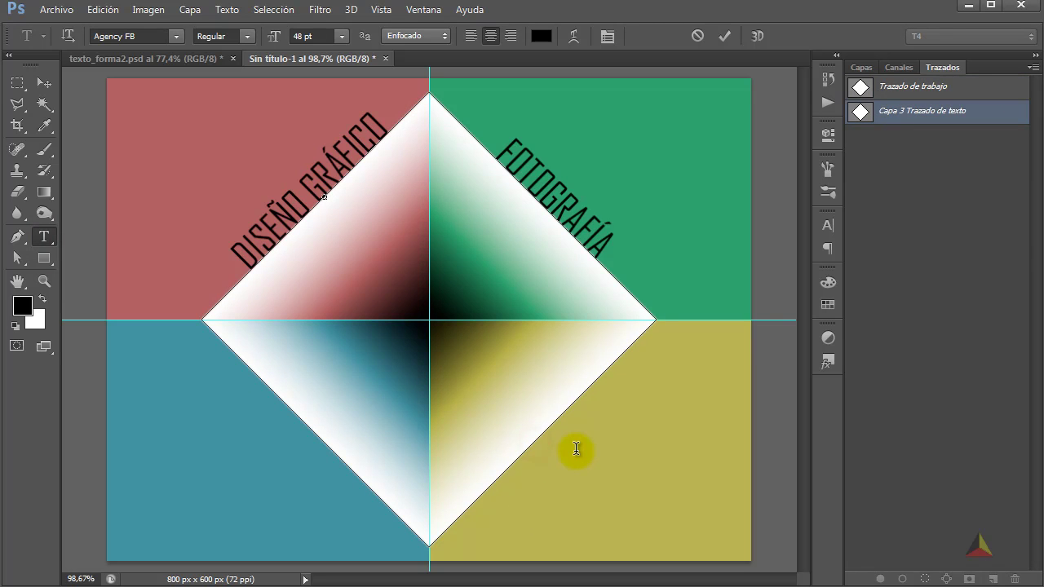
type("CREATIVI")
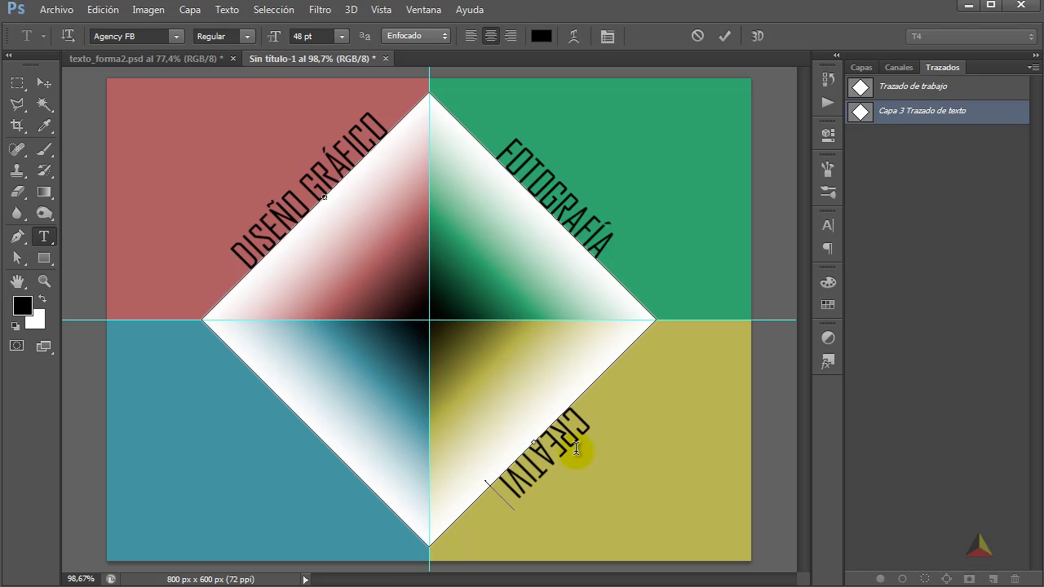
type("DAD")
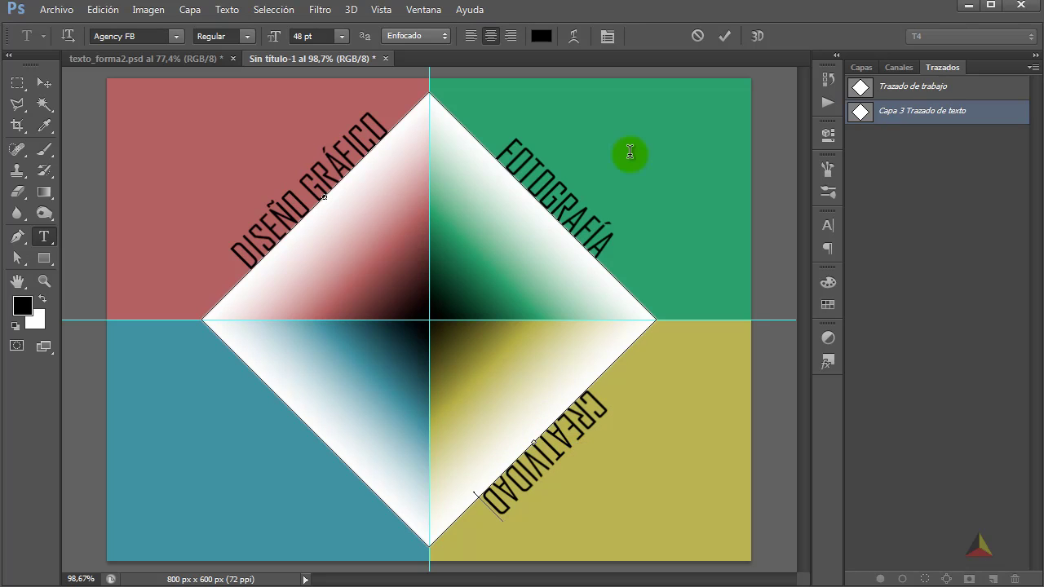
left_click(725, 38)
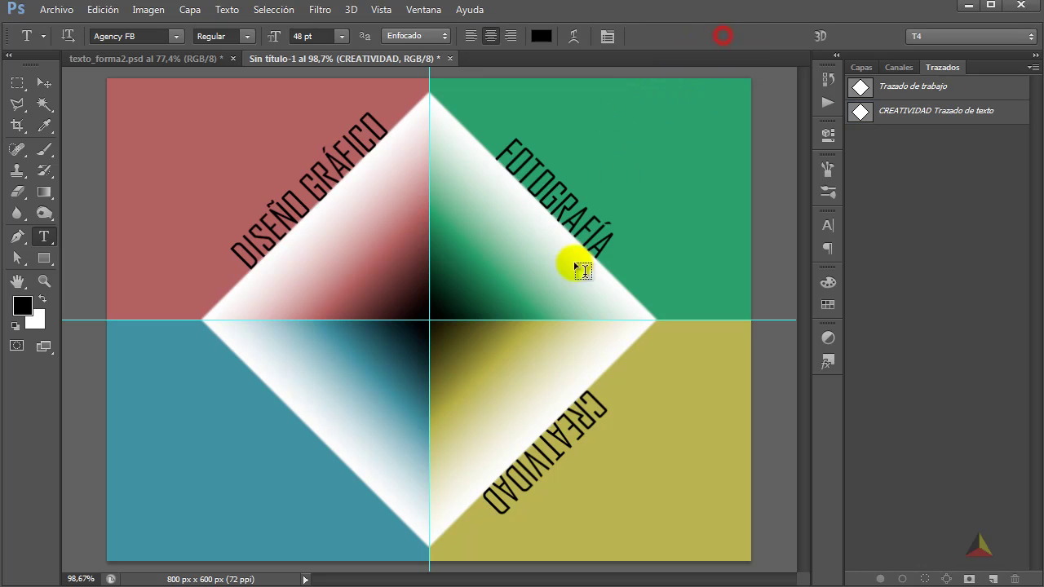
Step: Flip CREATIVIDAD to the inside of the diamond's lower-right edge with the path selection tool, and deselect the paths
key("a")
left_click_drag(531, 442, 524, 405)
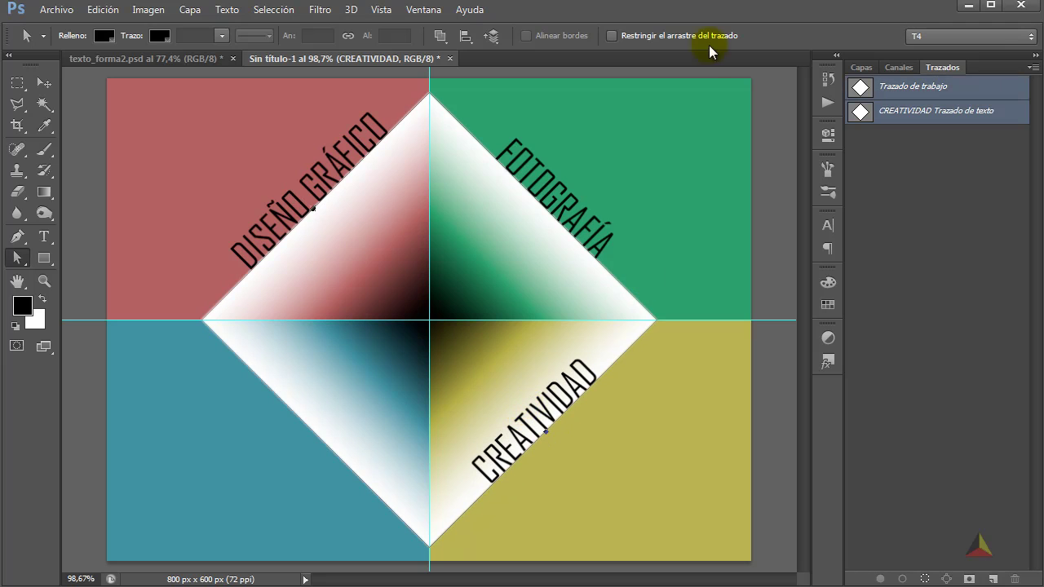
left_click(925, 207)
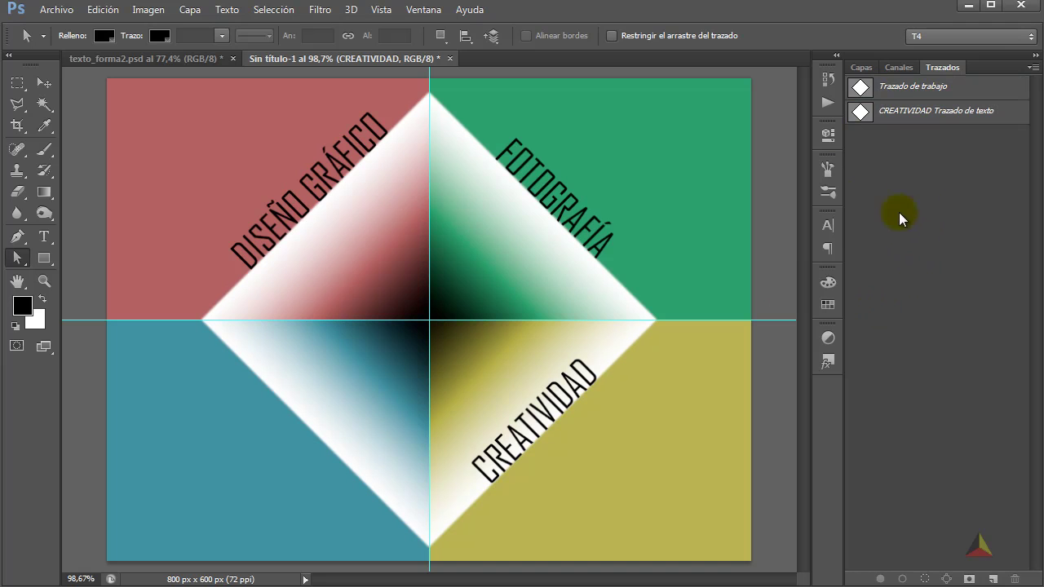
Step: Clear the layer selection and make the Trazado de trabajo path active for another title
left_click(860, 64)
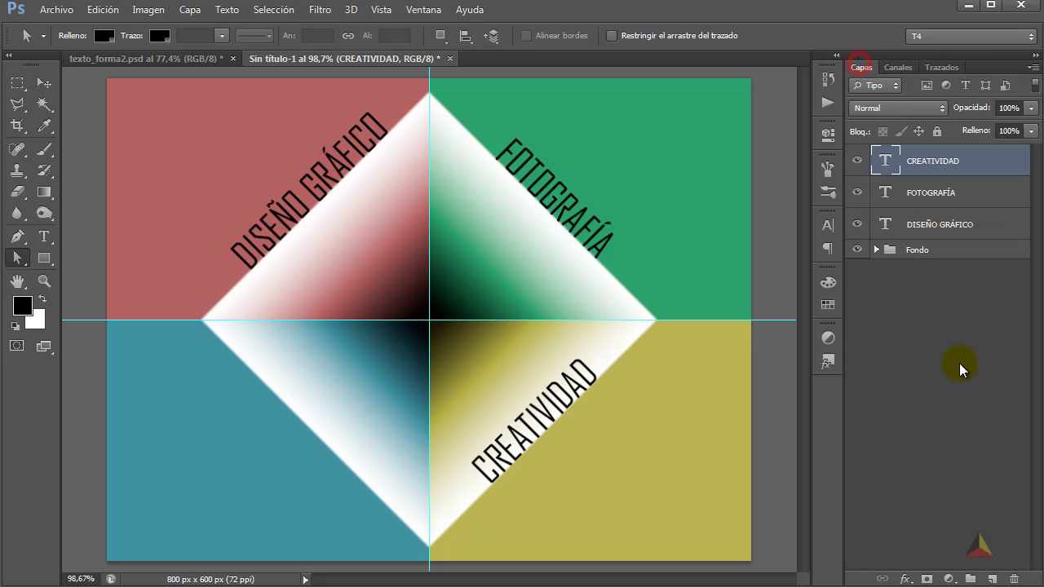
left_click(908, 310)
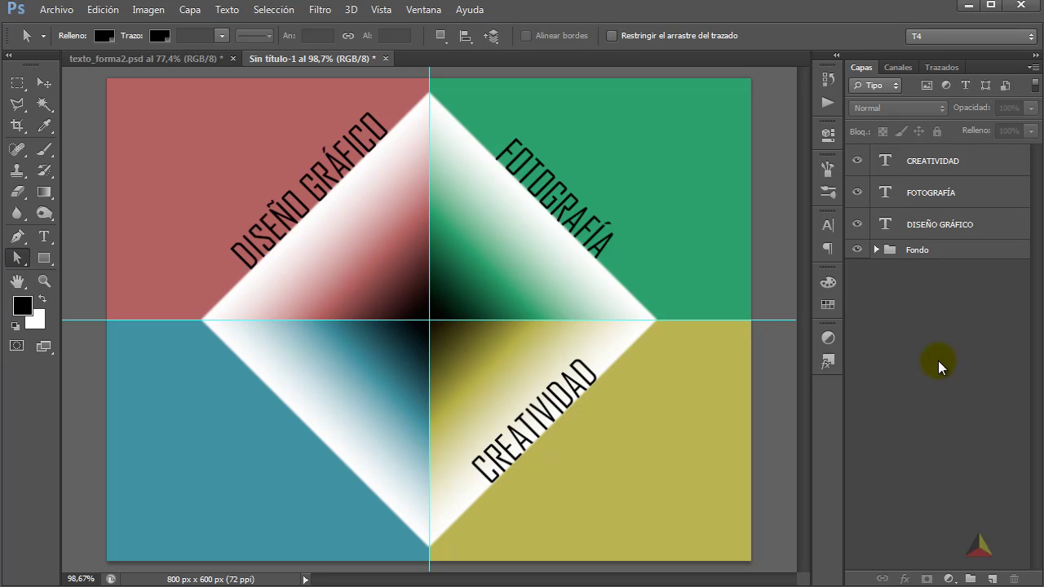
left_click(44, 83)
left_click(944, 68)
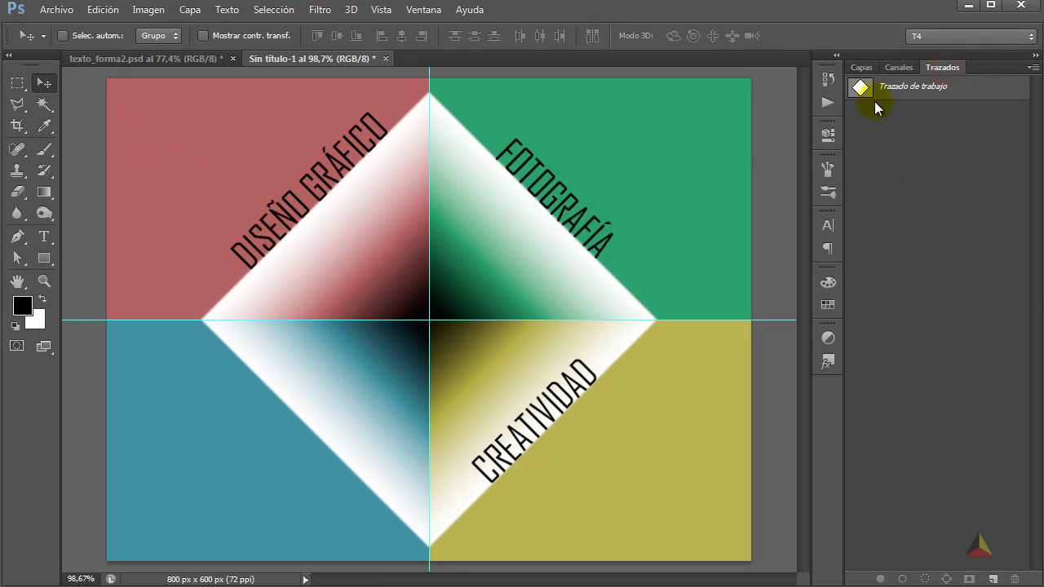
left_click(920, 88)
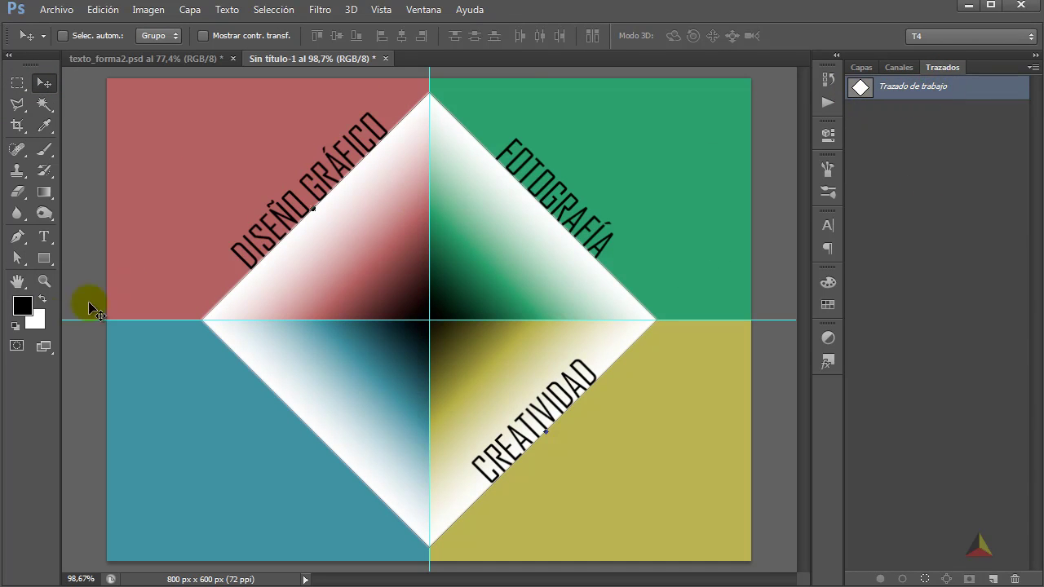
Step: Enter the text PHOTOSHOP along the diamond path's lower-left edge
left_click(45, 237)
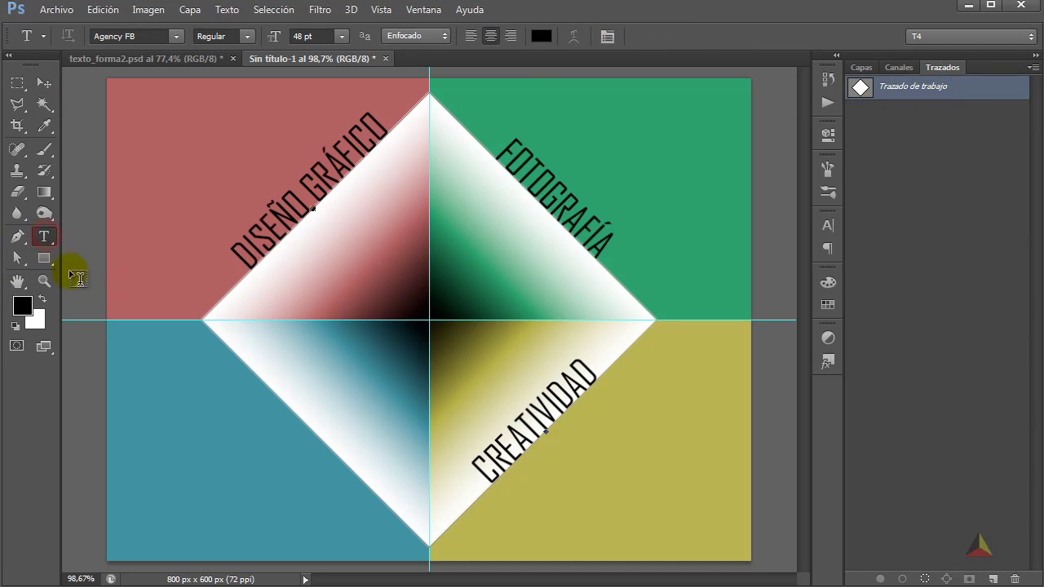
left_click(303, 419)
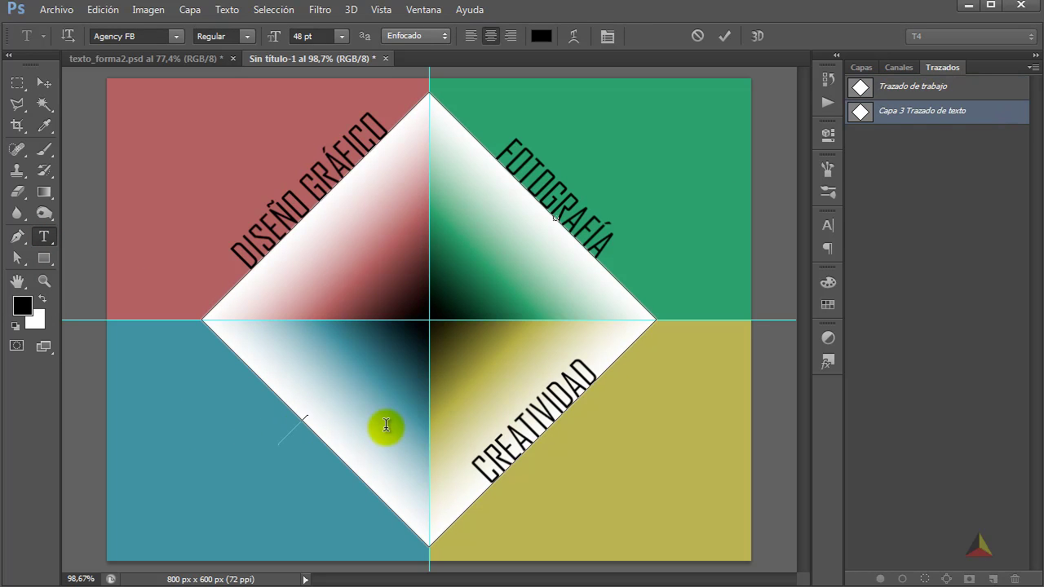
type("PHOTOSHOP")
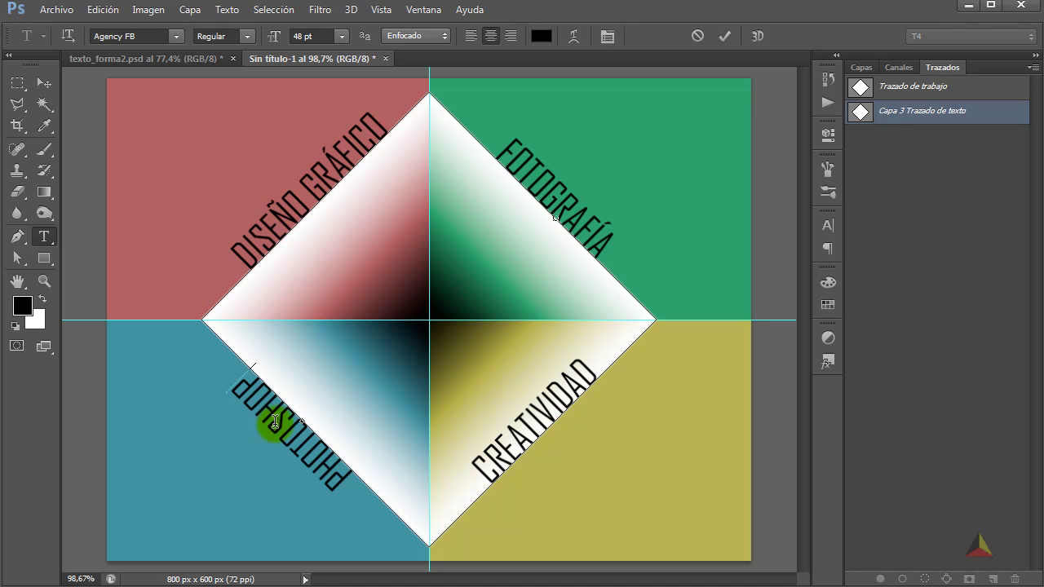
Step: Set the whole PHOTOSHOP title to the Bold style and commit the text
key("shift+End")
key("shift+Home")
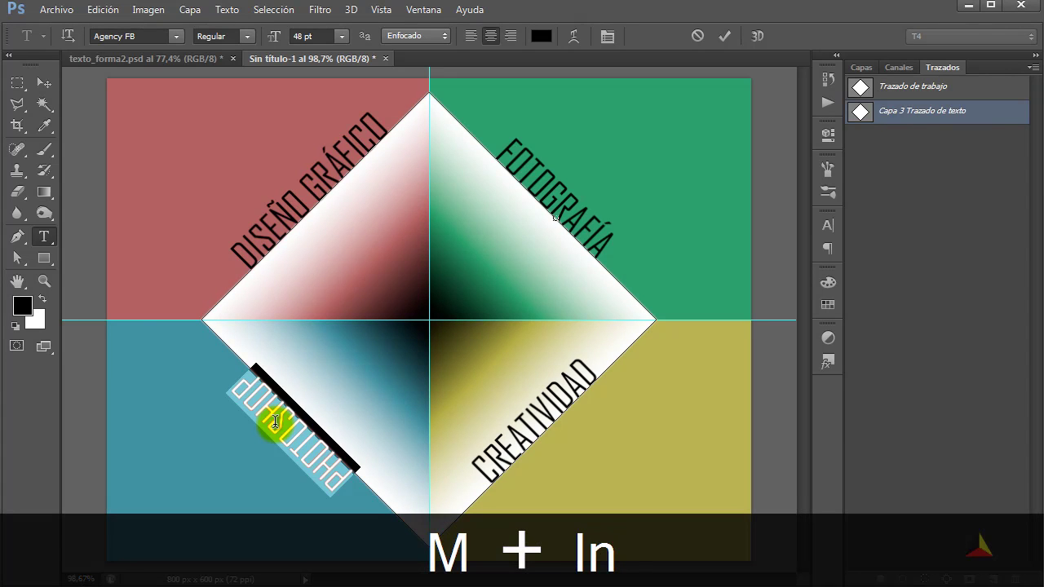
left_click(245, 37)
left_click(218, 66)
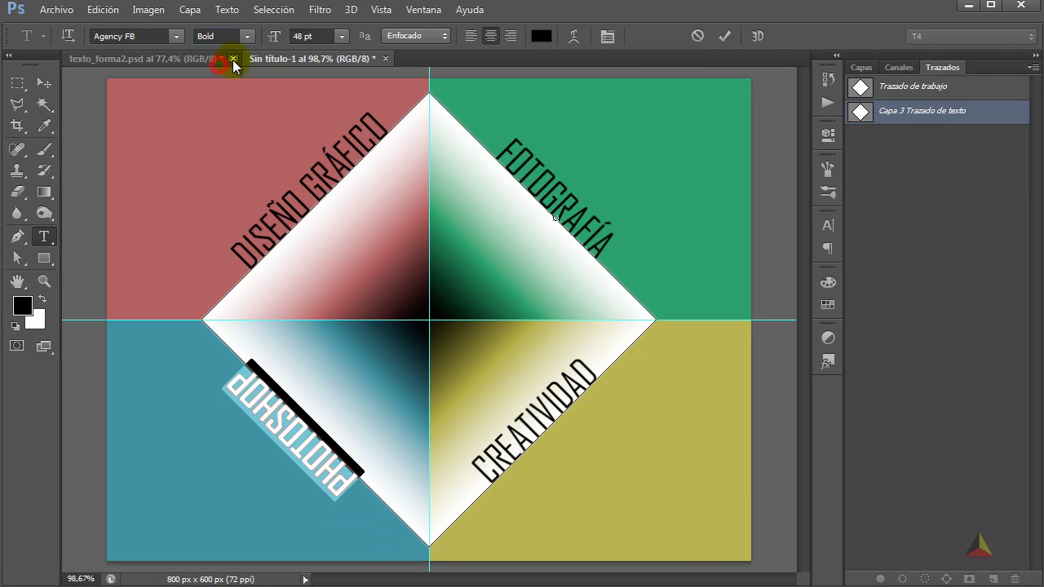
left_click(724, 36)
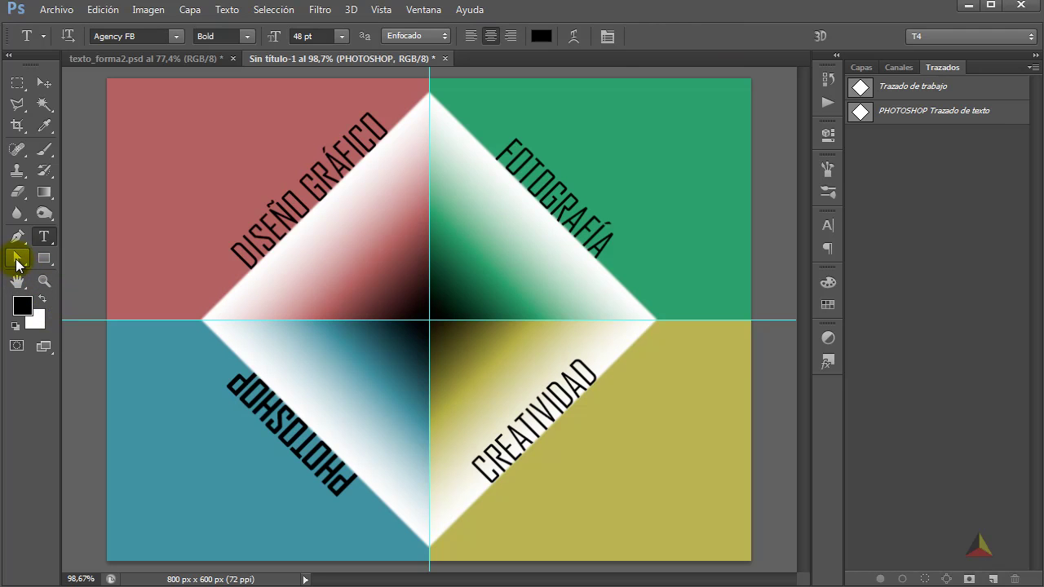
Step: Flip PHOTOSHOP to the inside of the diamond's lower-left edge with the path selection tool, and deselect the paths
left_click(17, 260)
left_click_drag(248, 406, 371, 478)
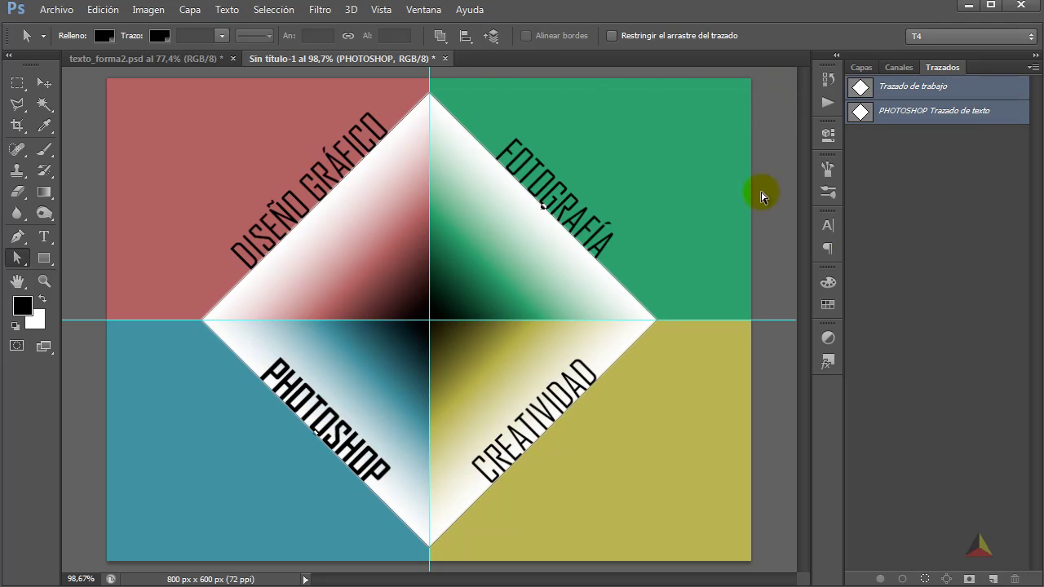
left_click(910, 200)
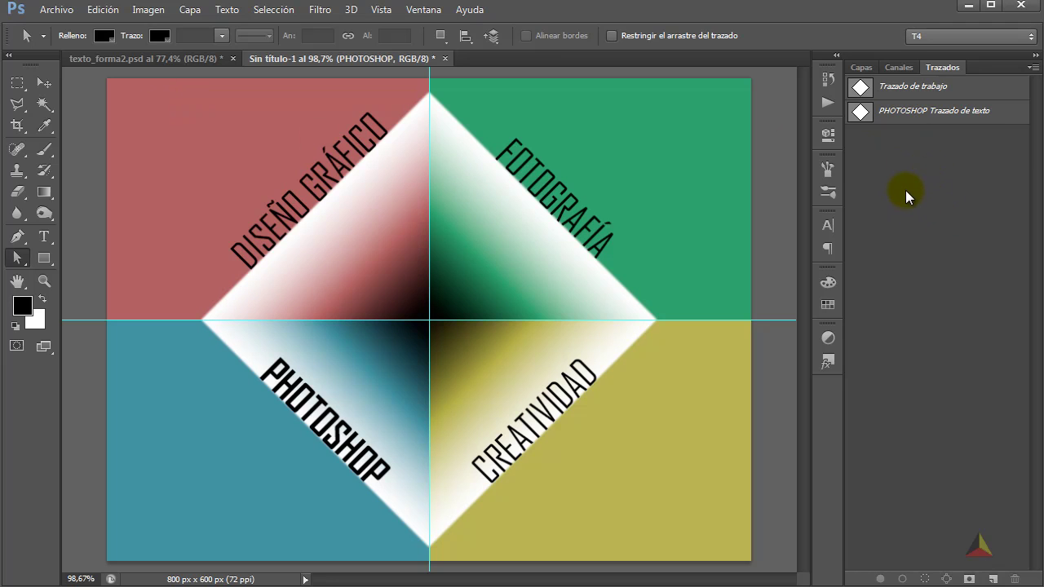
Step: Deselect all layers and hide the guides
left_click(861, 67)
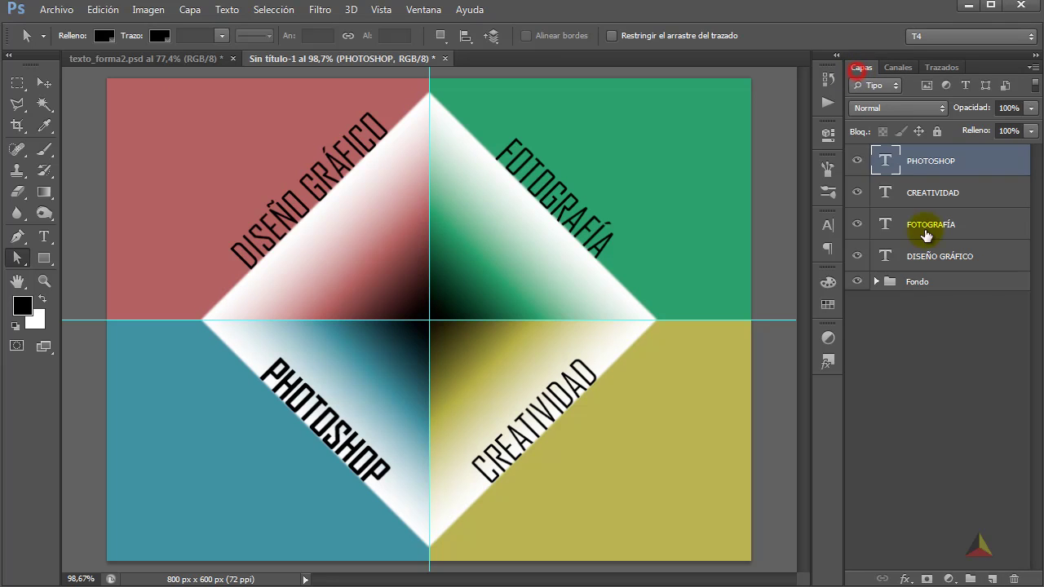
left_click(927, 331)
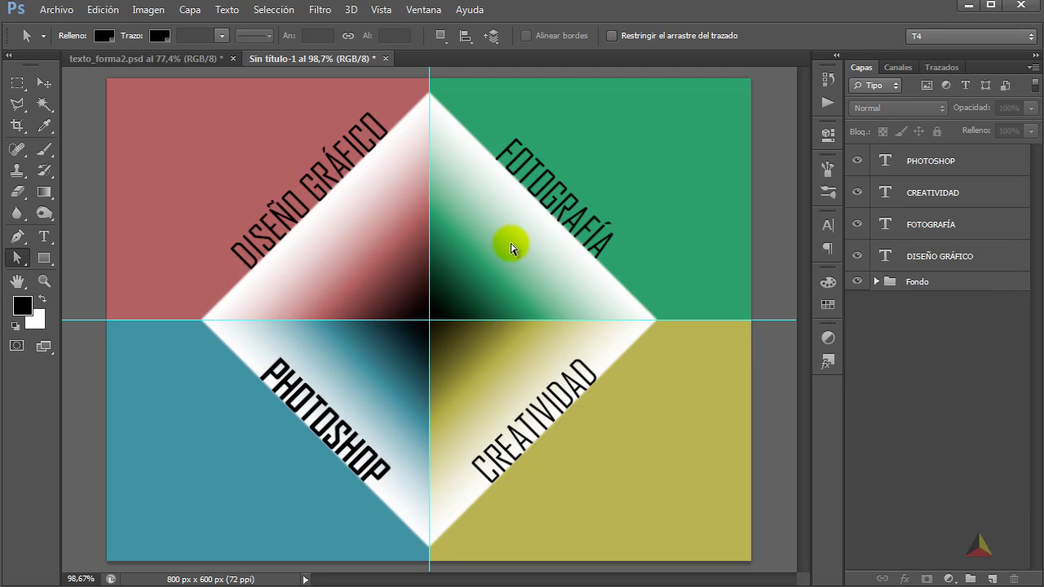
key("ctrl+comma")
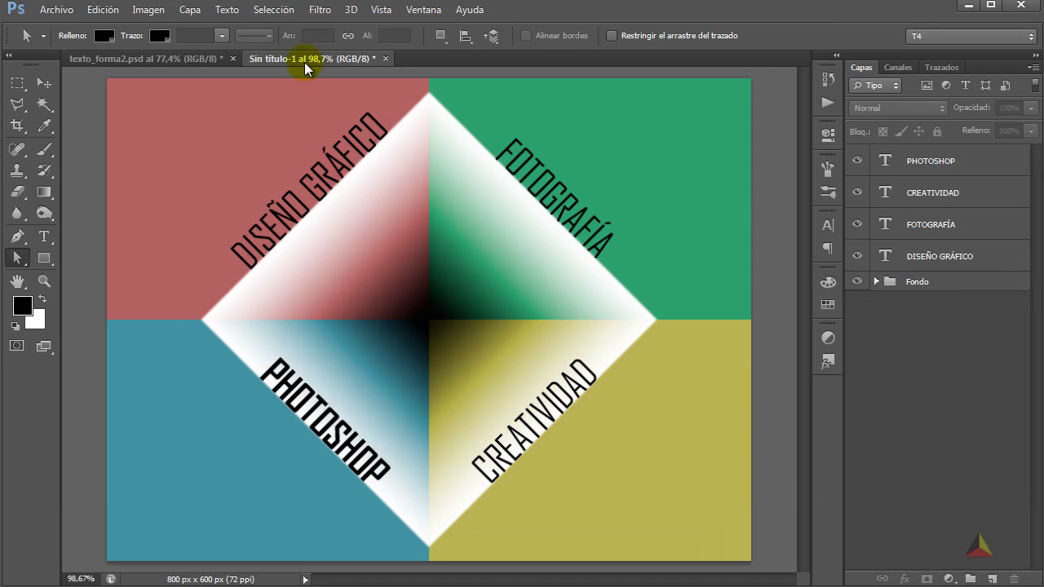
Step: Check the title styling in texto_forma2.psd and set the PHOTOSHOP title's tracking to 100 in the untitled document
left_click(186, 61)
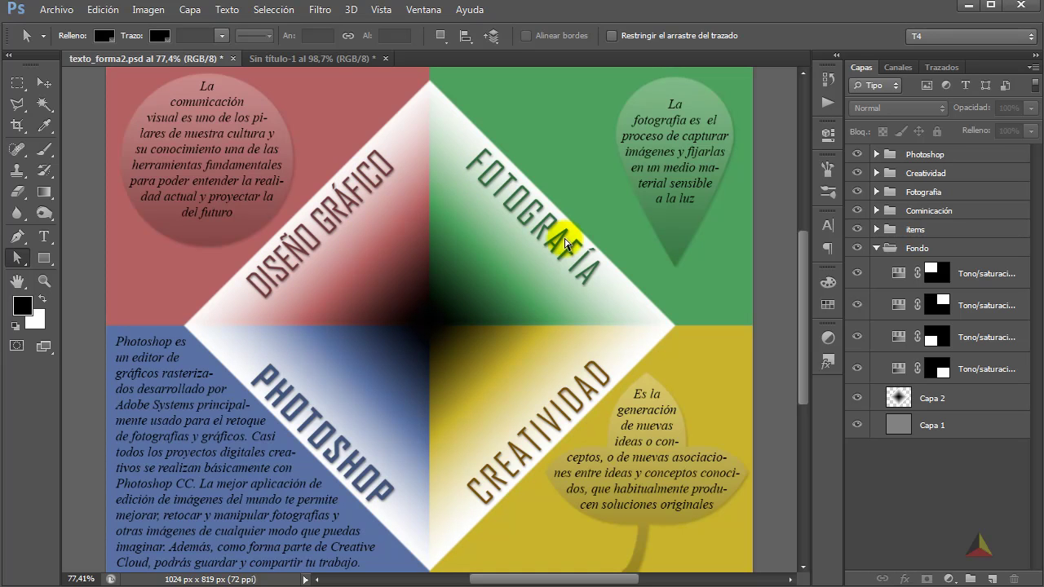
left_click(298, 58)
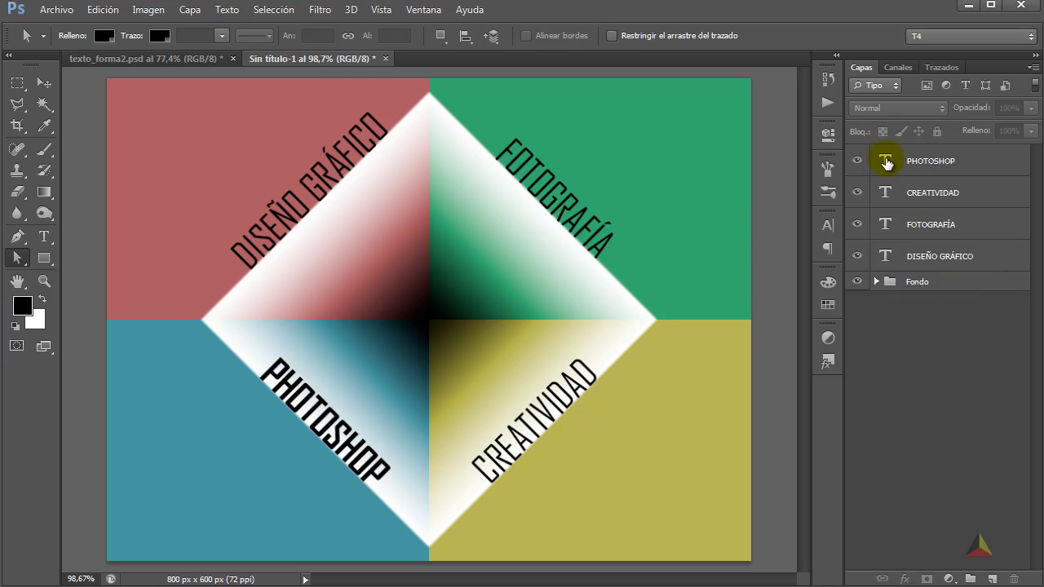
double_click(886, 163)
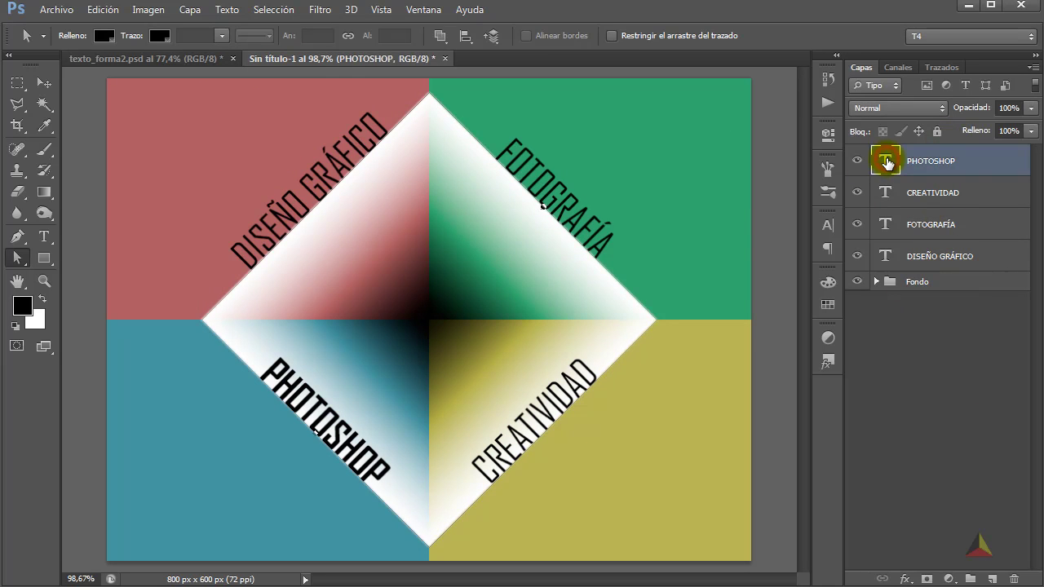
left_click(827, 223)
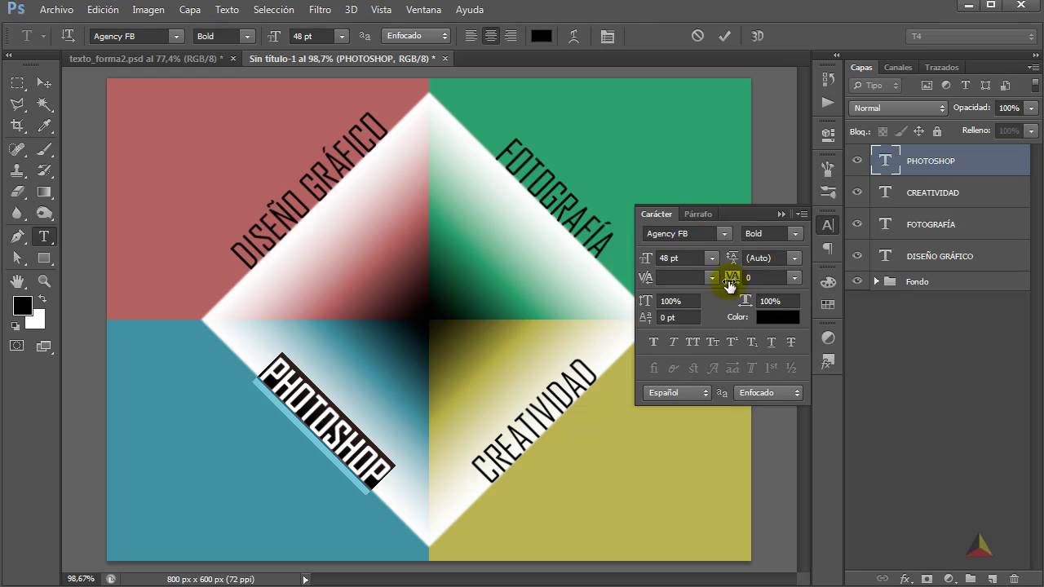
left_click(795, 282)
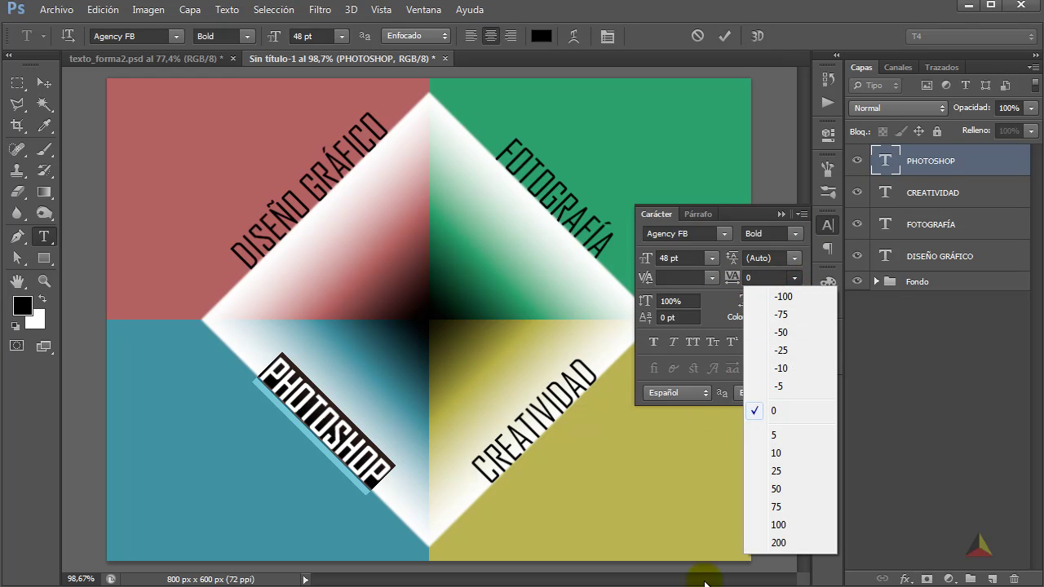
left_click(778, 525)
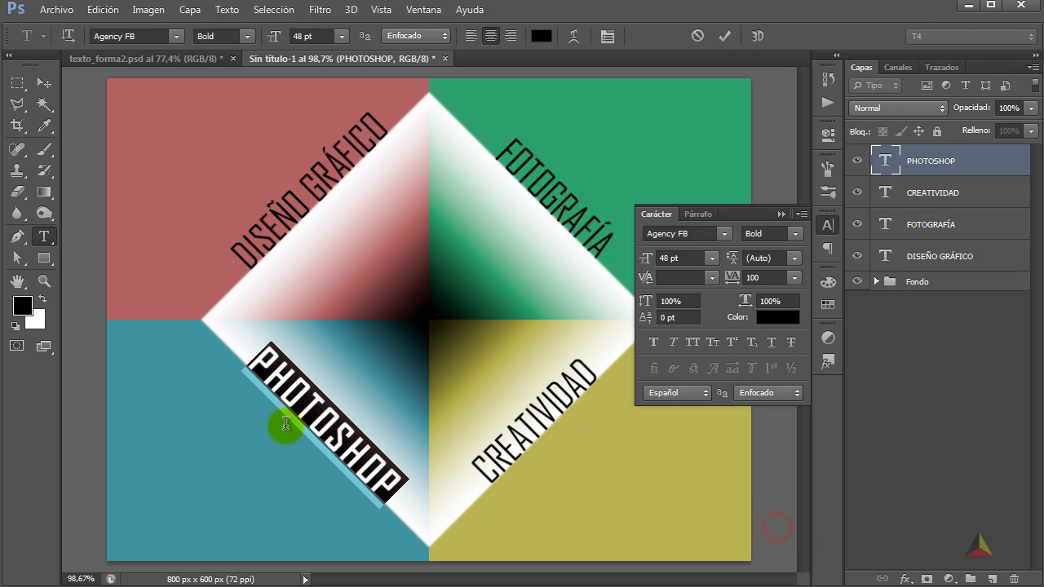
left_click(827, 225)
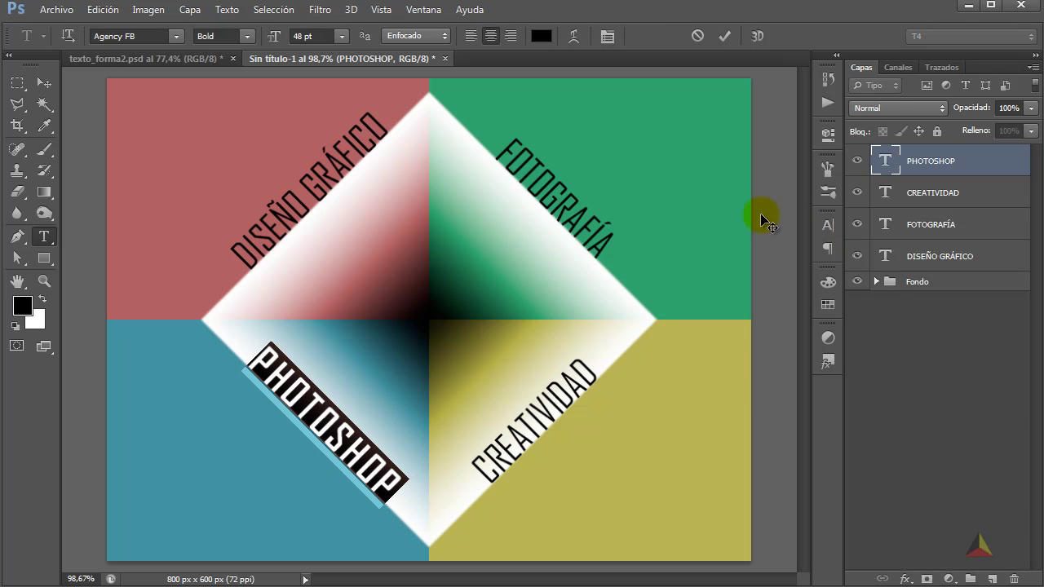
Step: Set the tracking of the whole CREATIVIDAD title to 100
double_click(884, 193)
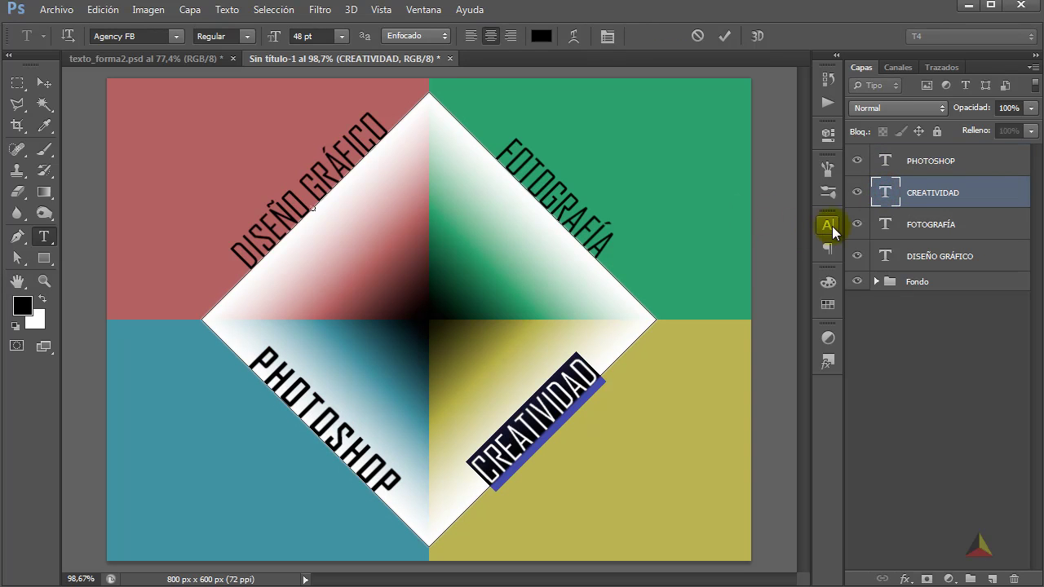
left_click(833, 232)
left_click(793, 277)
left_click(785, 528)
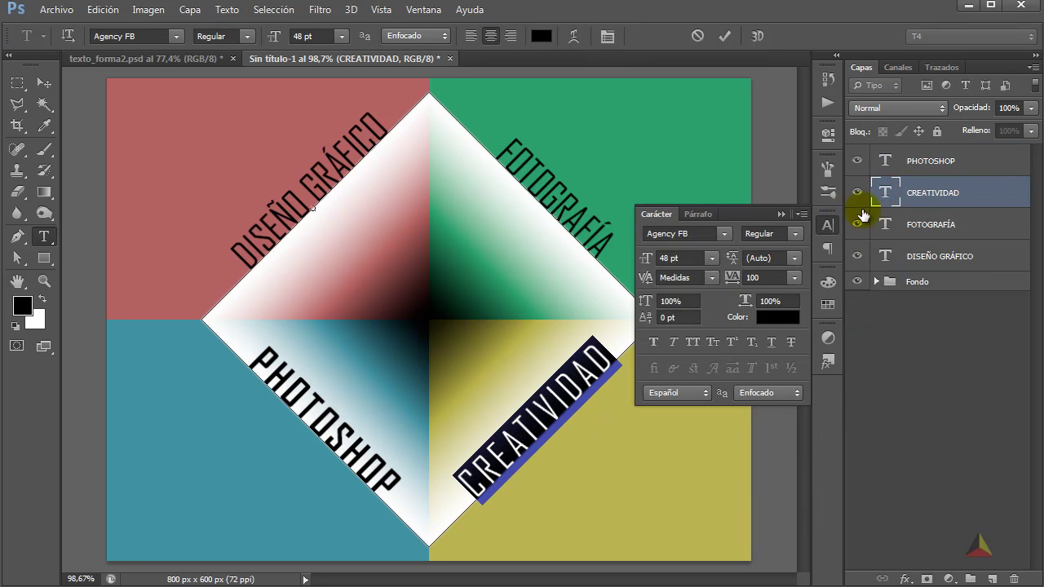
left_click(830, 225)
Step: Set the tracking of the whole FOTOGRAFÍA title to 100
double_click(885, 225)
left_click(829, 224)
left_click(794, 278)
left_click(776, 523)
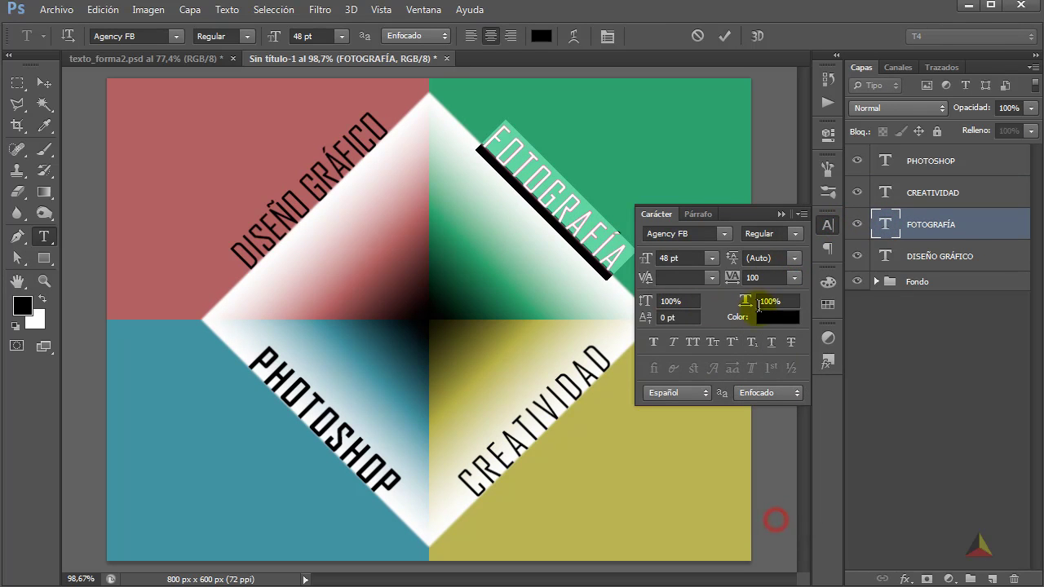
left_click(813, 227)
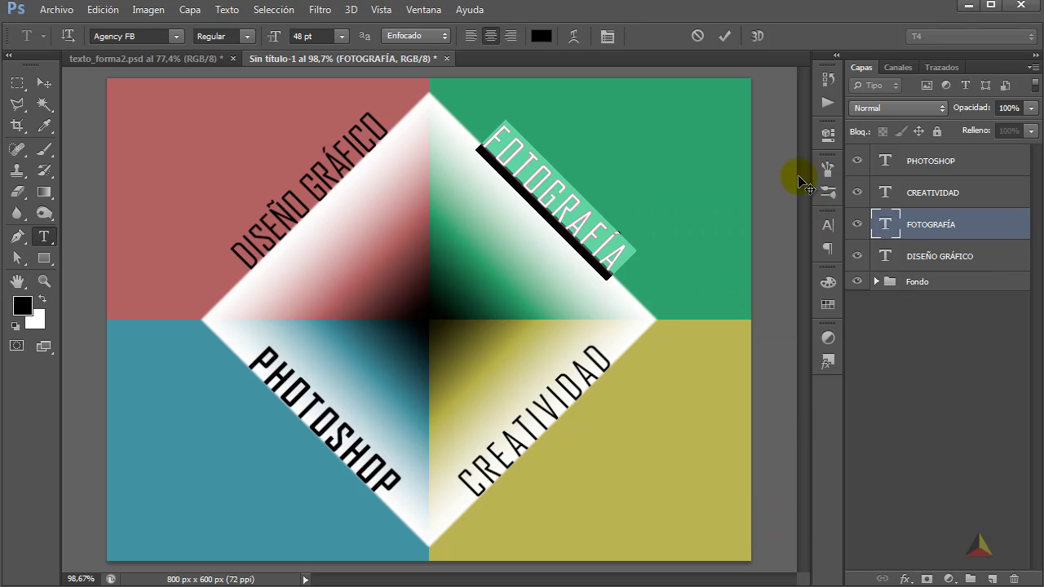
Step: Set the tracking of the whole DISEÑO GRÁFICO title to 100 and commit the text
double_click(886, 257)
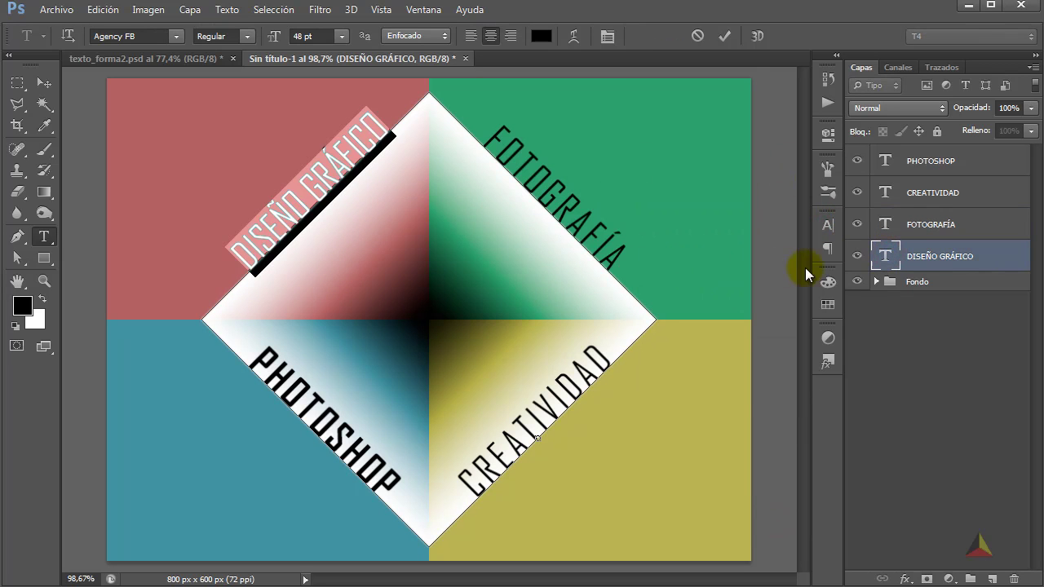
left_click(828, 227)
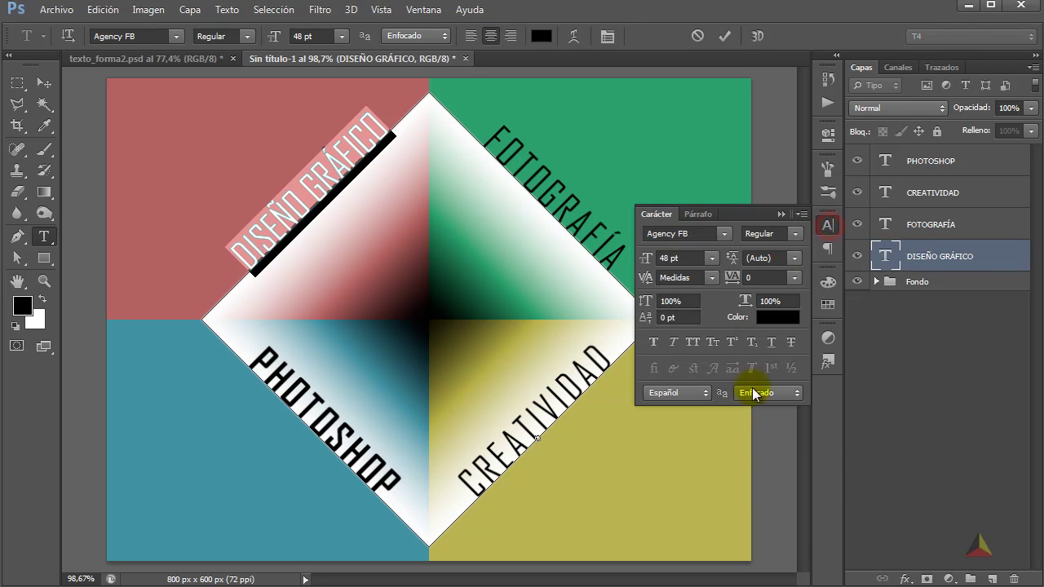
left_click(794, 278)
left_click(766, 523)
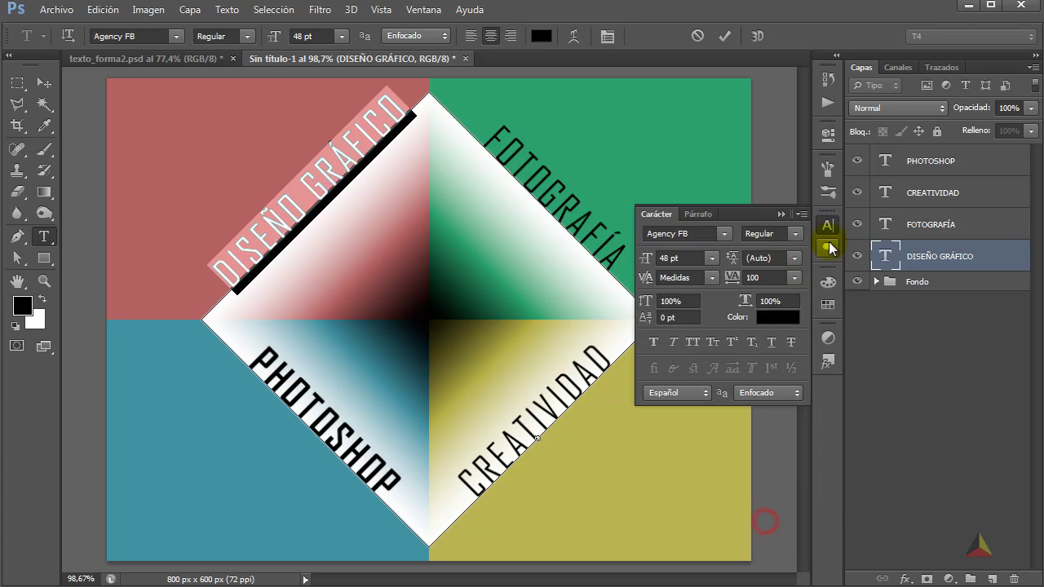
left_click(828, 226)
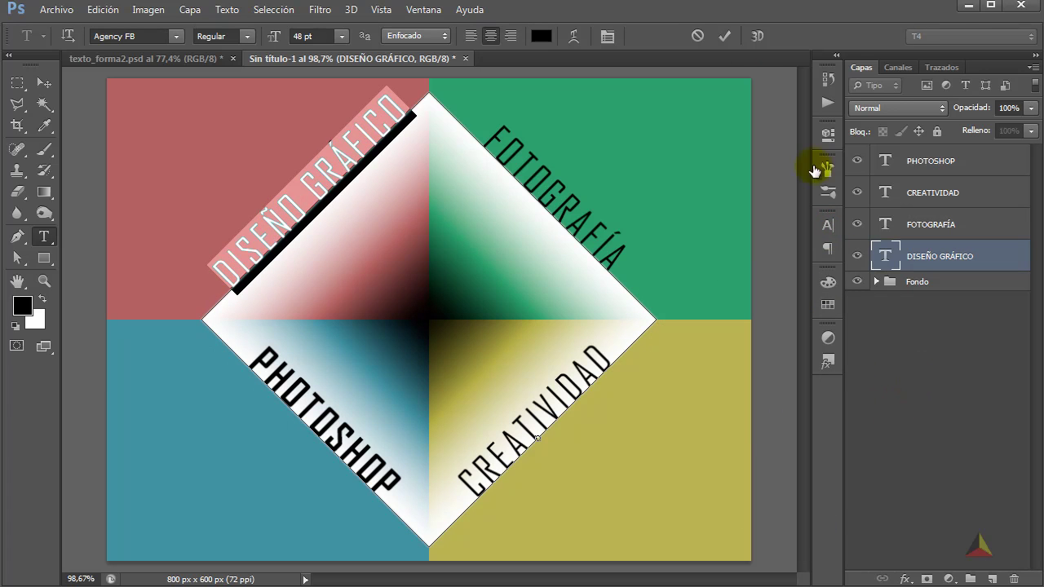
left_click(725, 37)
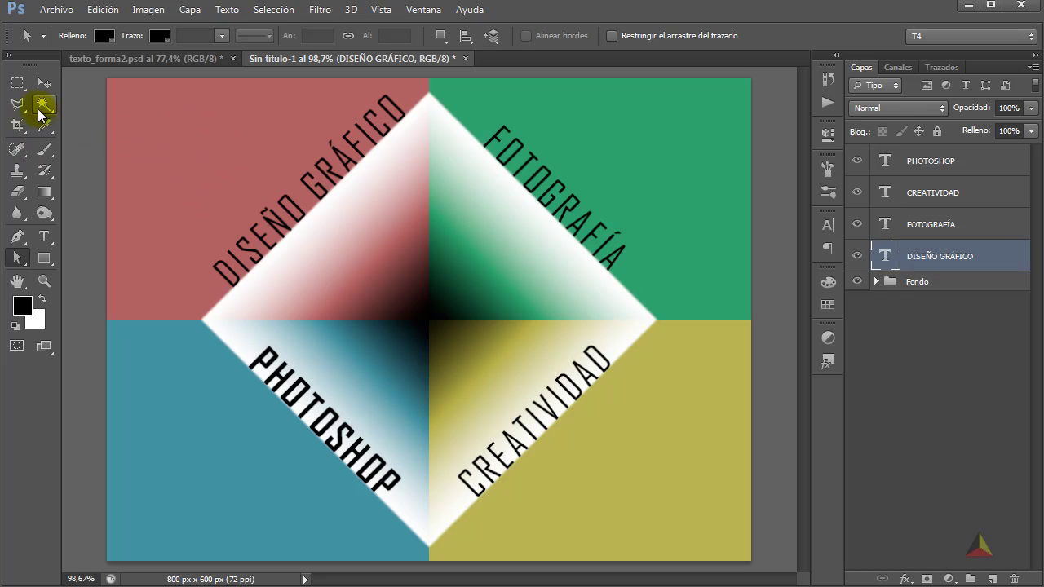
Step: Draw a circular path with the Ellipse tool in the outer corner of the red quadrant and check it among the document's paths
left_click(50, 260)
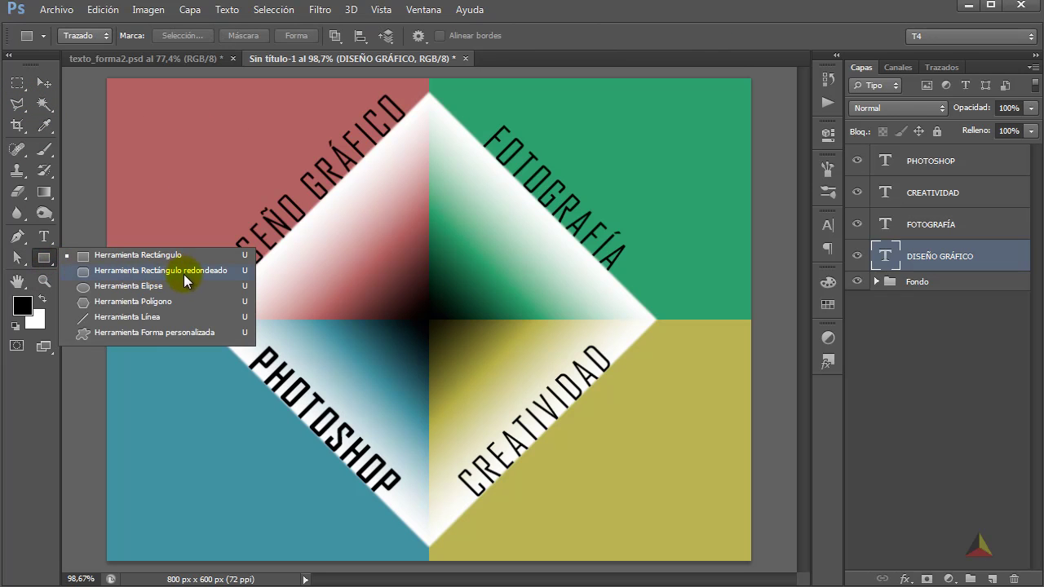
left_click(159, 289)
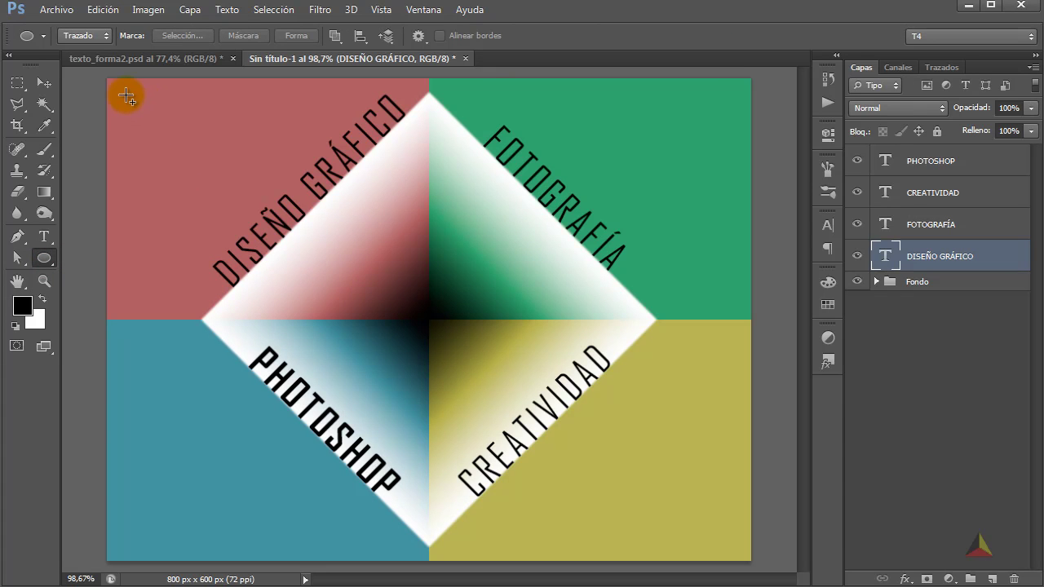
left_click_drag(127, 95, 263, 243)
key("space")
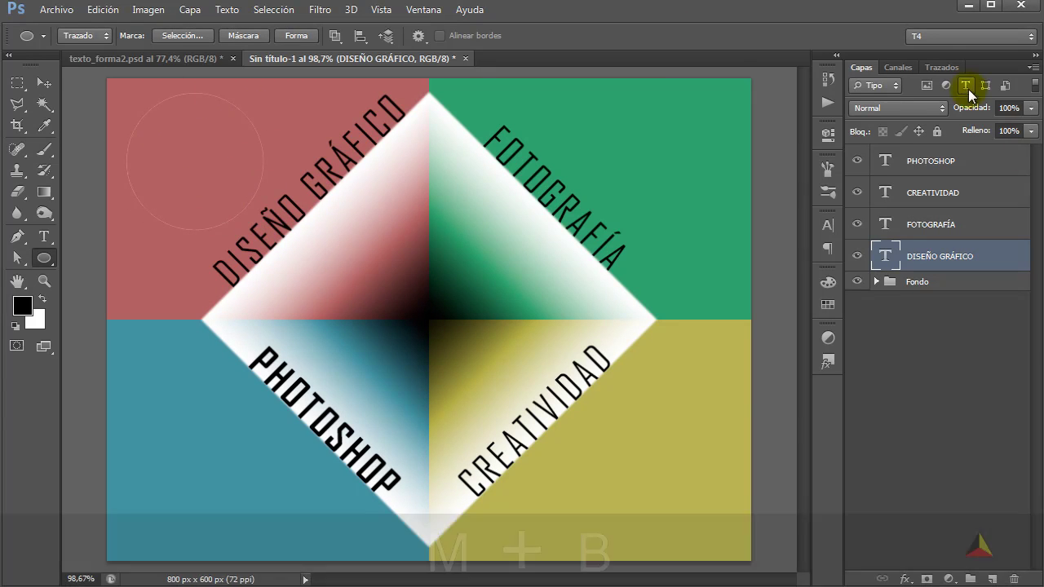
left_click(944, 66)
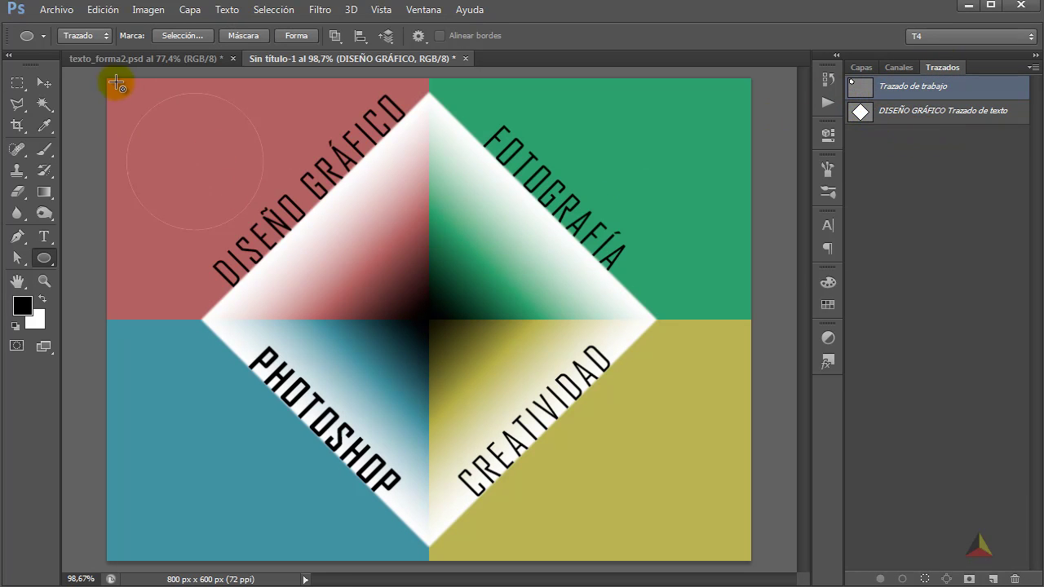
left_click(859, 67)
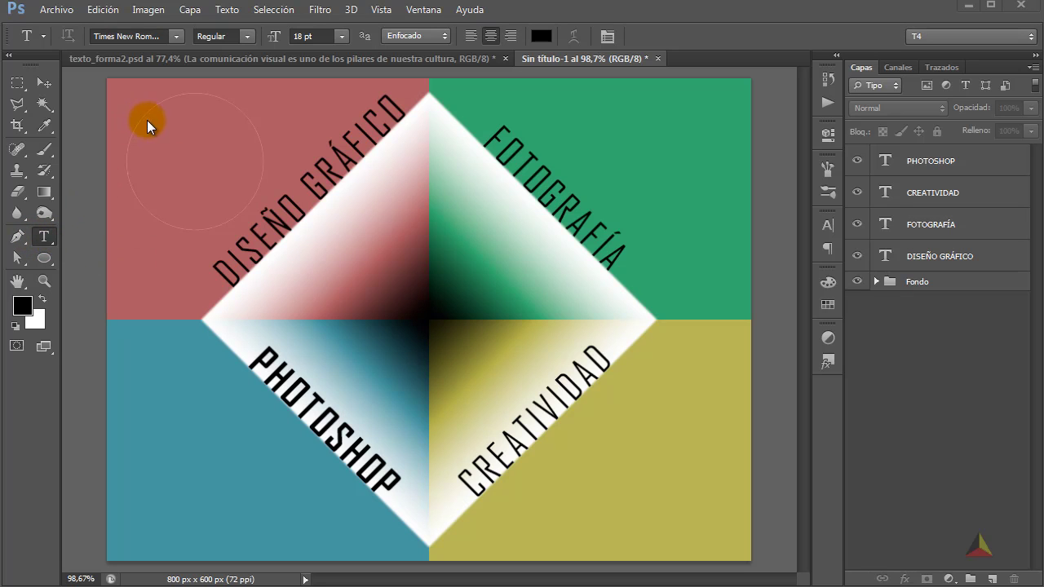
Step: Paste the paragraph beginning "La comunicación visual es uno de los pilares de nuestra cultura" as area text inside the circular work path
left_click(944, 67)
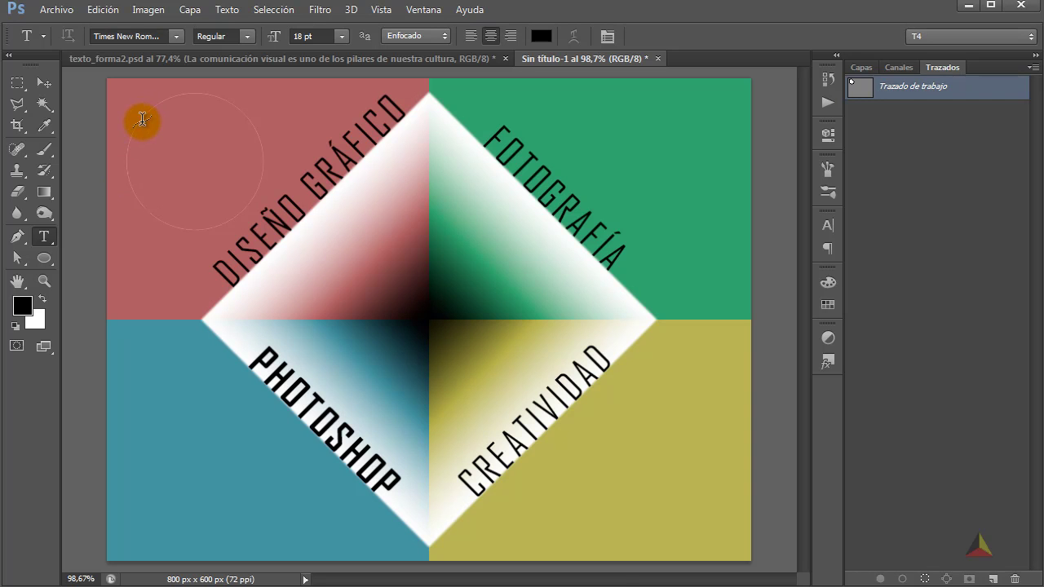
scroll(157, 140, "up", 3)
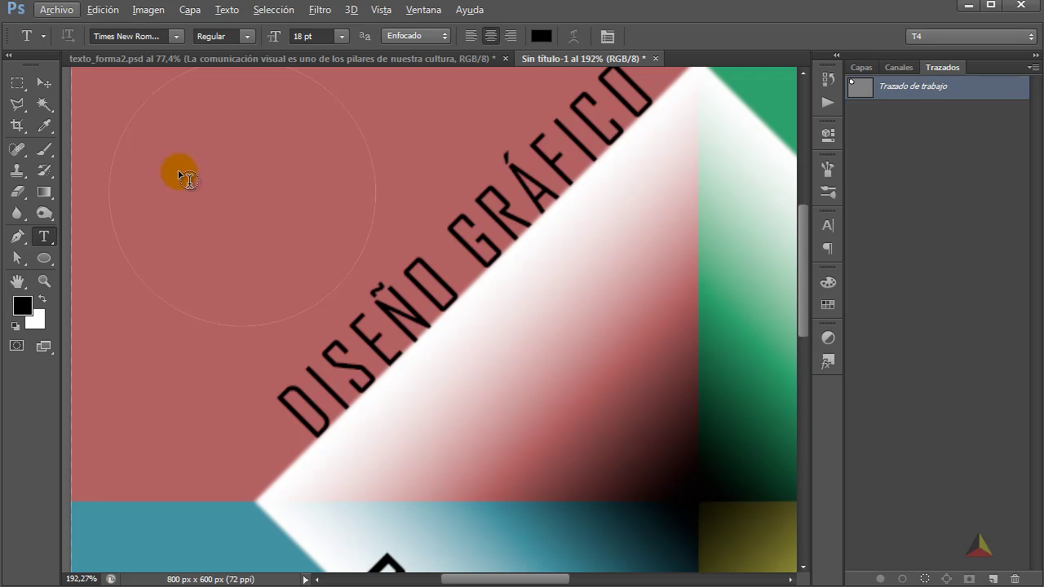
scroll(279, 196, "up", 1)
scroll(277, 195, "up", 1)
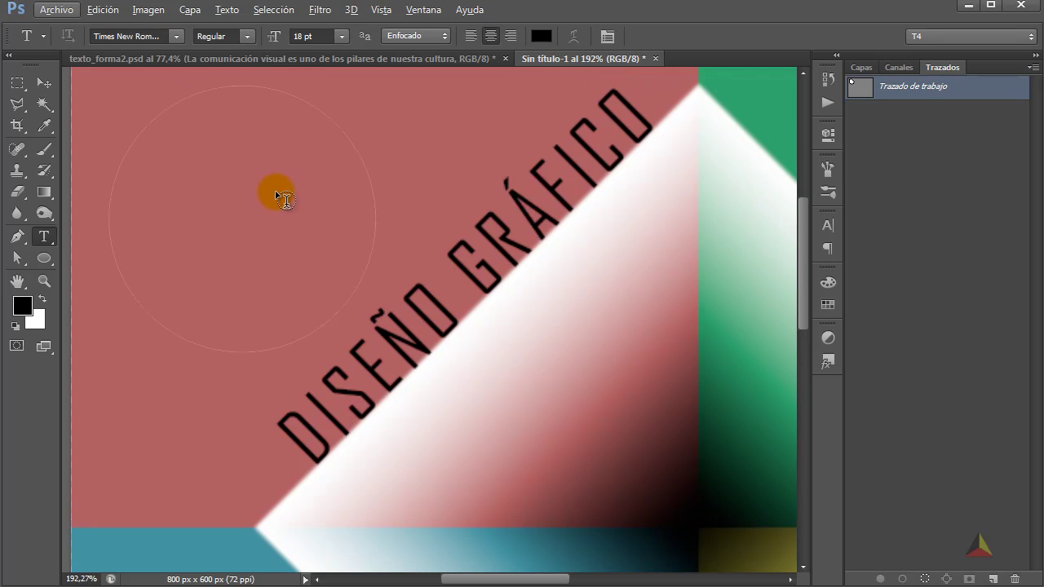
left_click(238, 99)
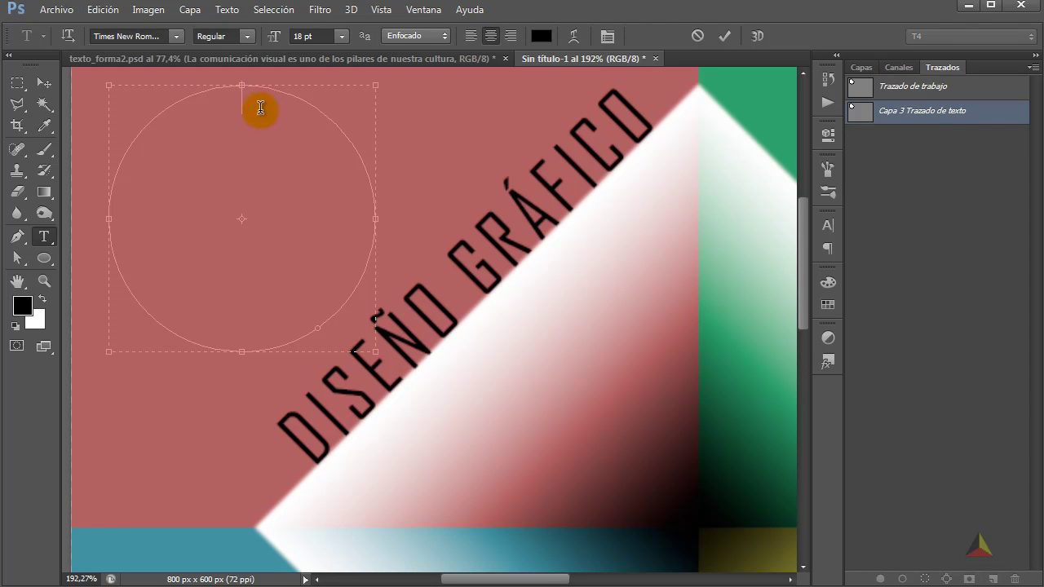
type("La comunicación visual es uno de los pilares de")
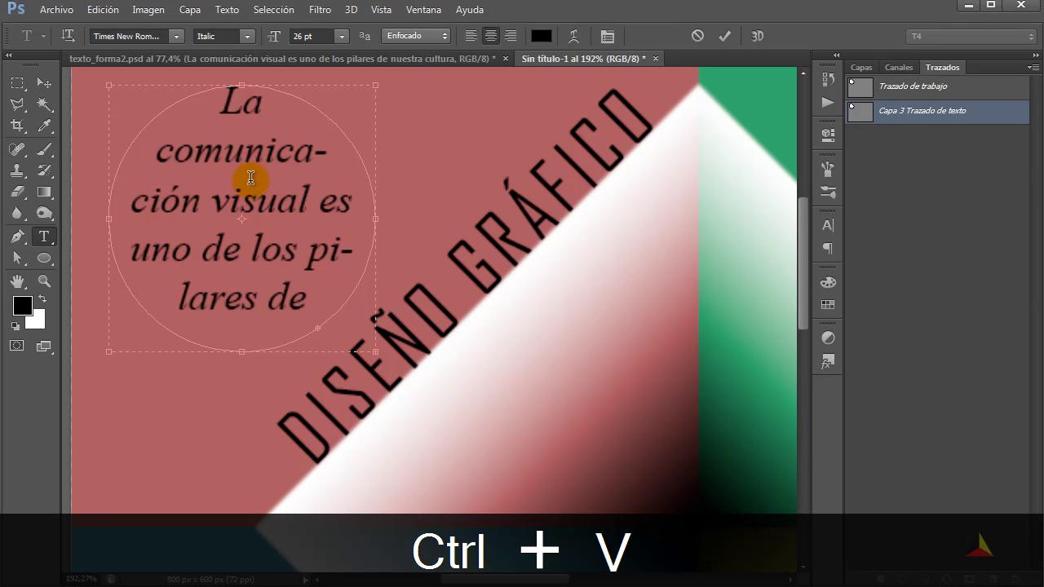
Step: Try 18 pt and 12 pt on the whole circular paragraph, settle on a 14 pt font size and commit the text
key("ctrl+a")
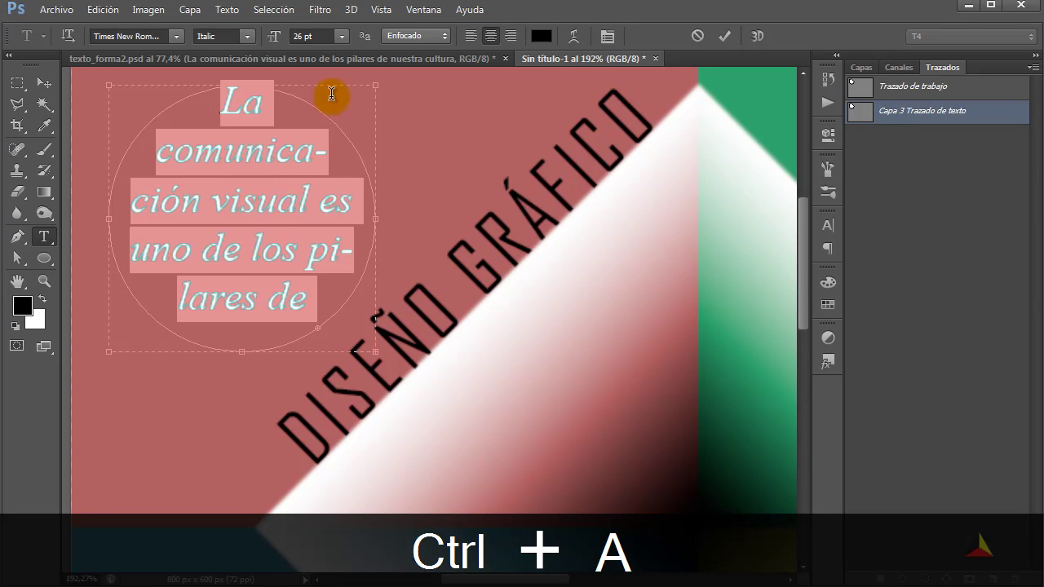
left_click(341, 36)
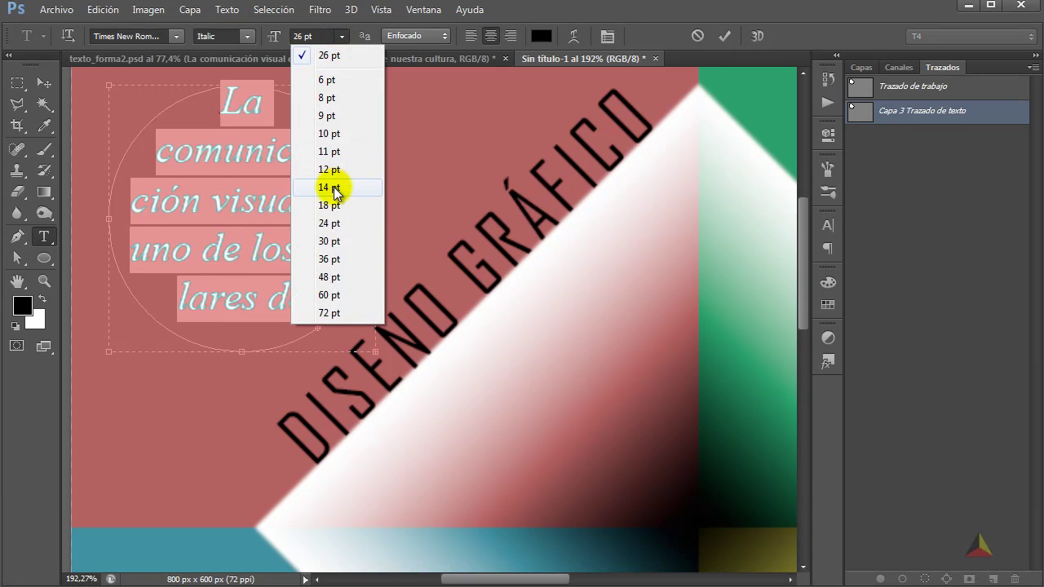
left_click(334, 204)
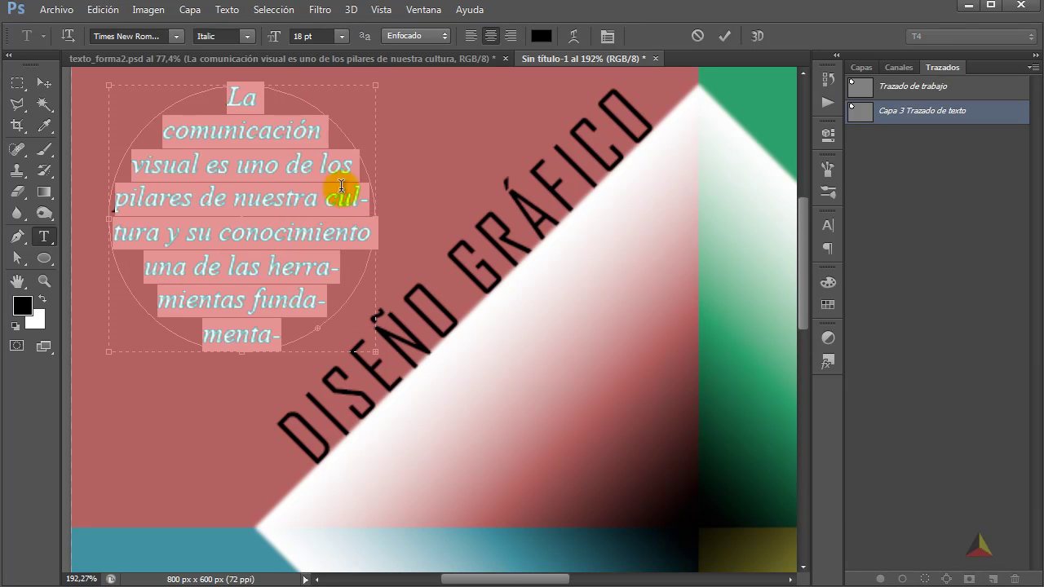
left_click(341, 36)
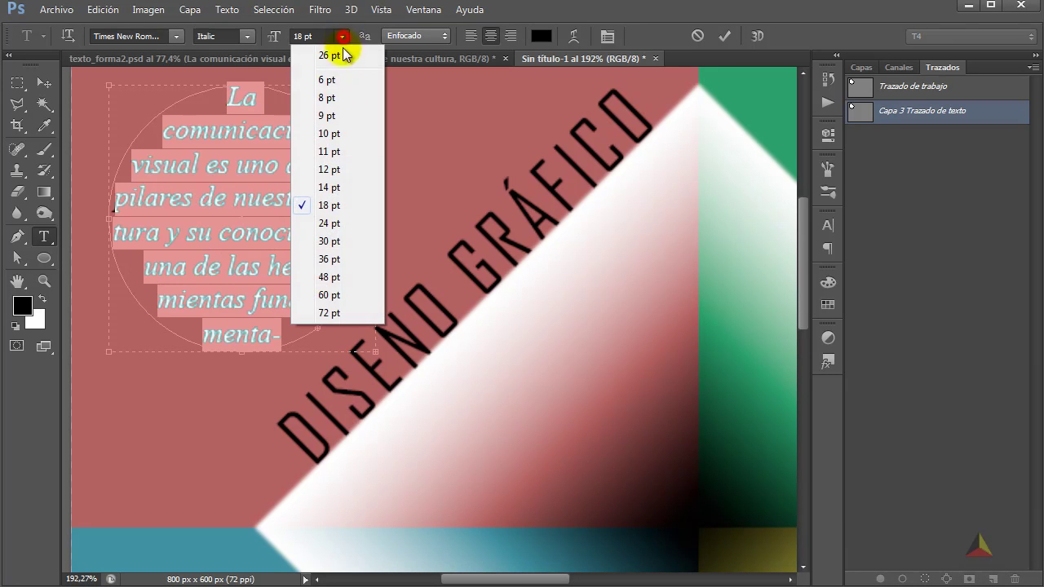
left_click(329, 169)
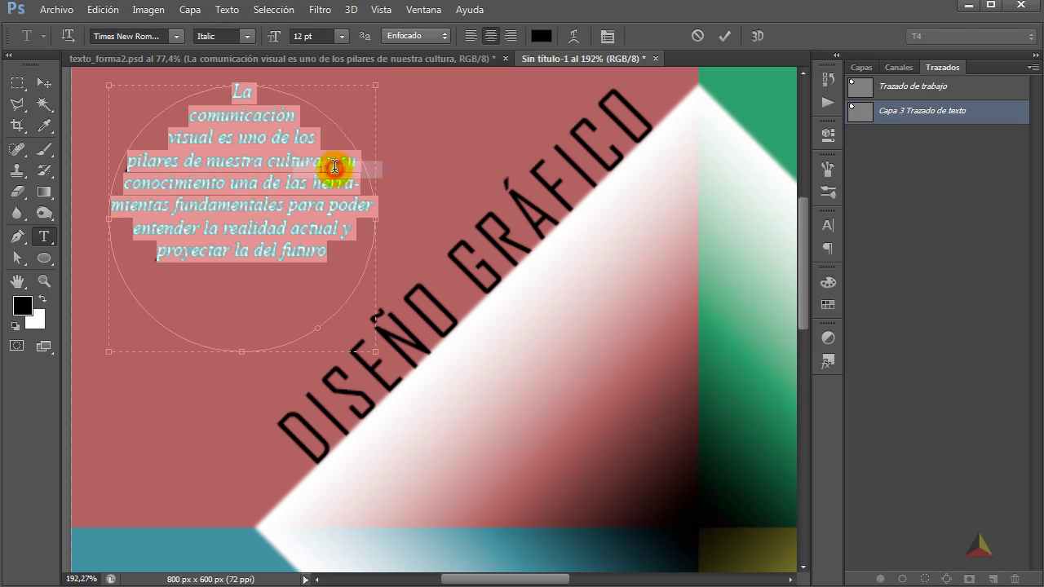
left_click(341, 35)
left_click(330, 187)
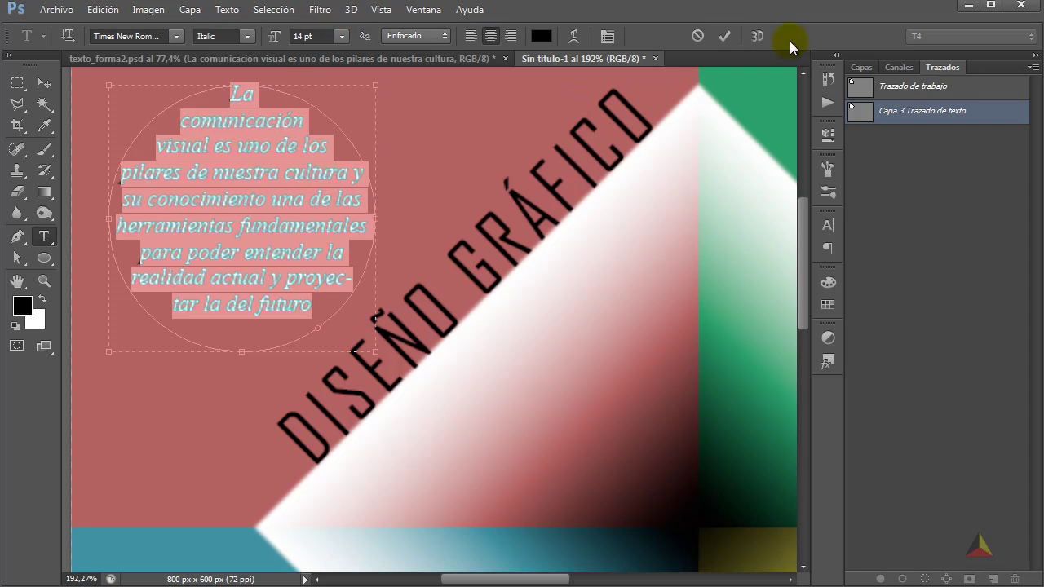
left_click(724, 36)
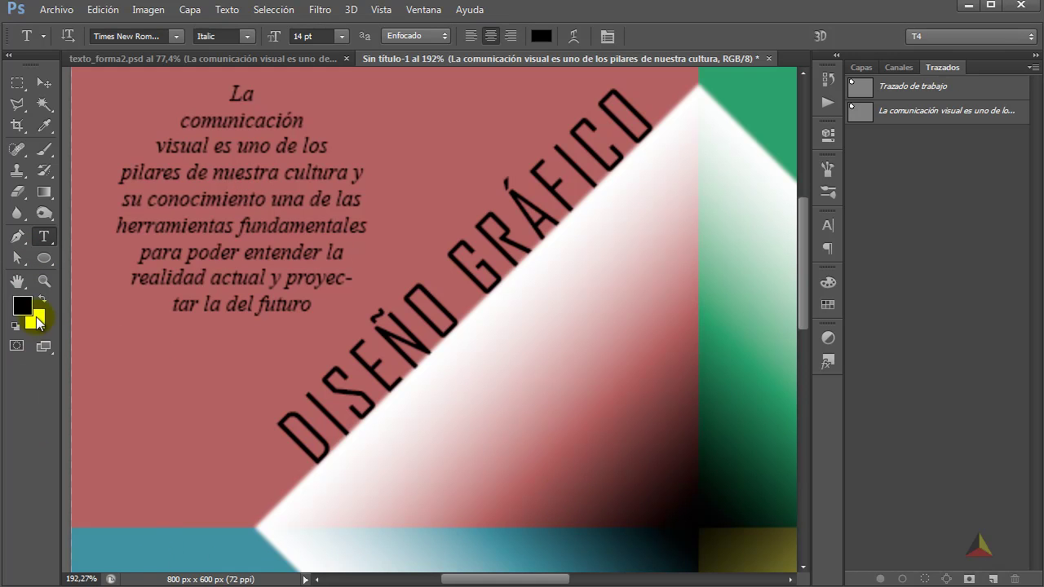
Step: View the whole layout at 100% and compare the circular paragraph with the shaded circle in texto_forma2.psd
left_click(17, 282)
double_click(17, 281)
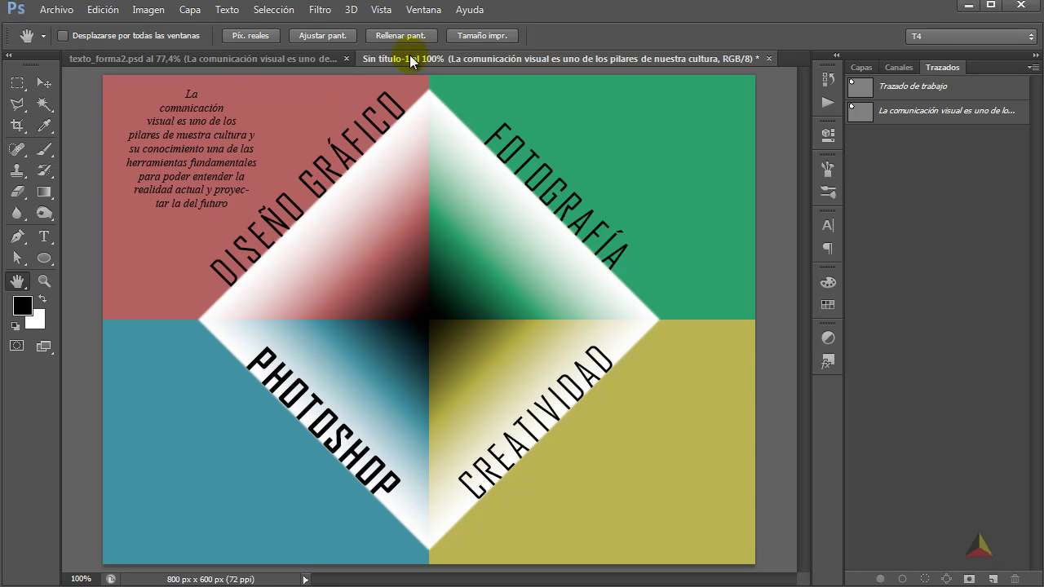
left_click(256, 56)
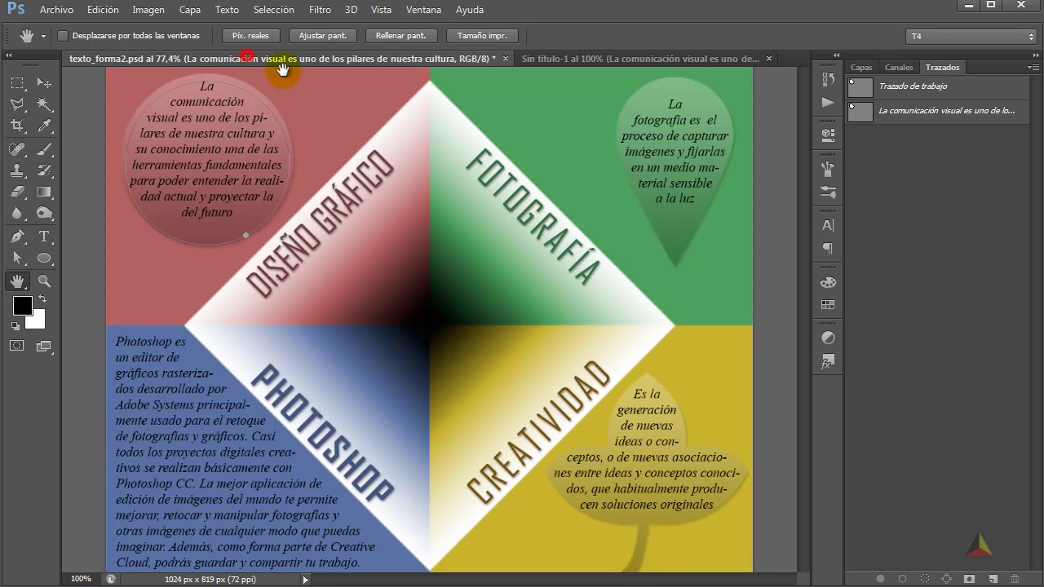
left_click(940, 273)
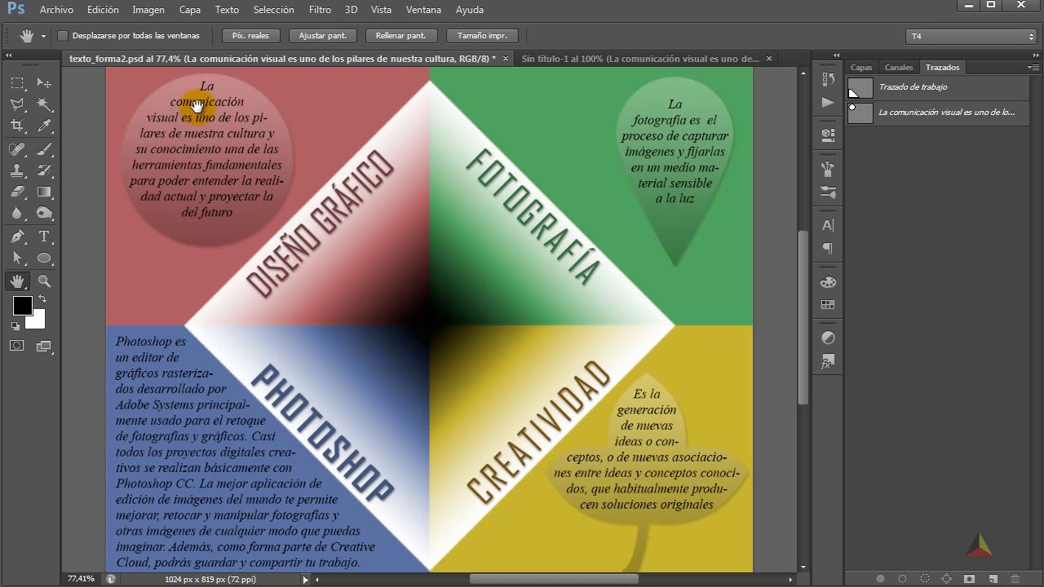
left_click(581, 57)
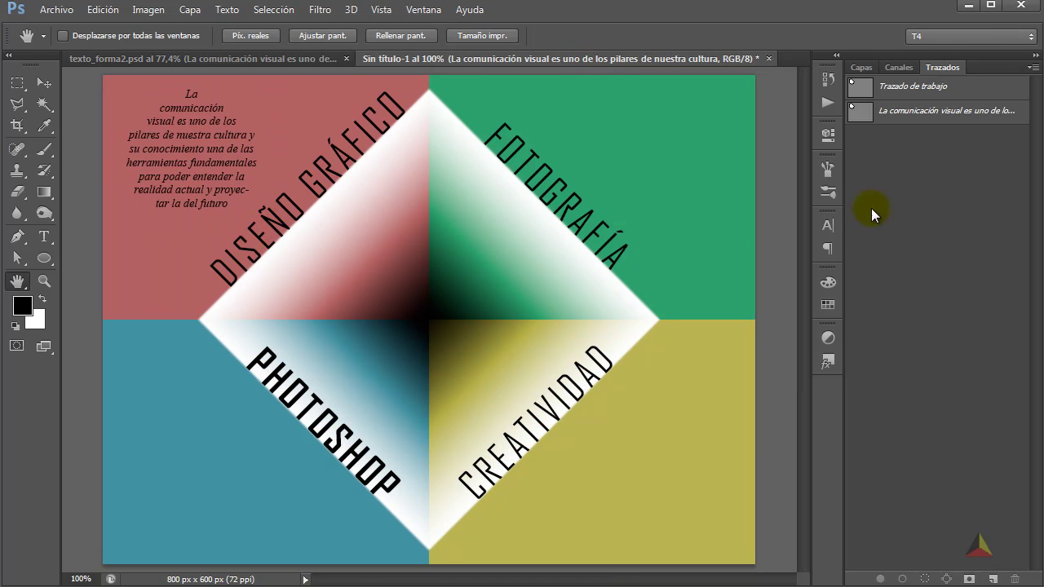
Step: Add a new empty layer and place it directly below the circular paragraph's text layer
left_click(849, 70)
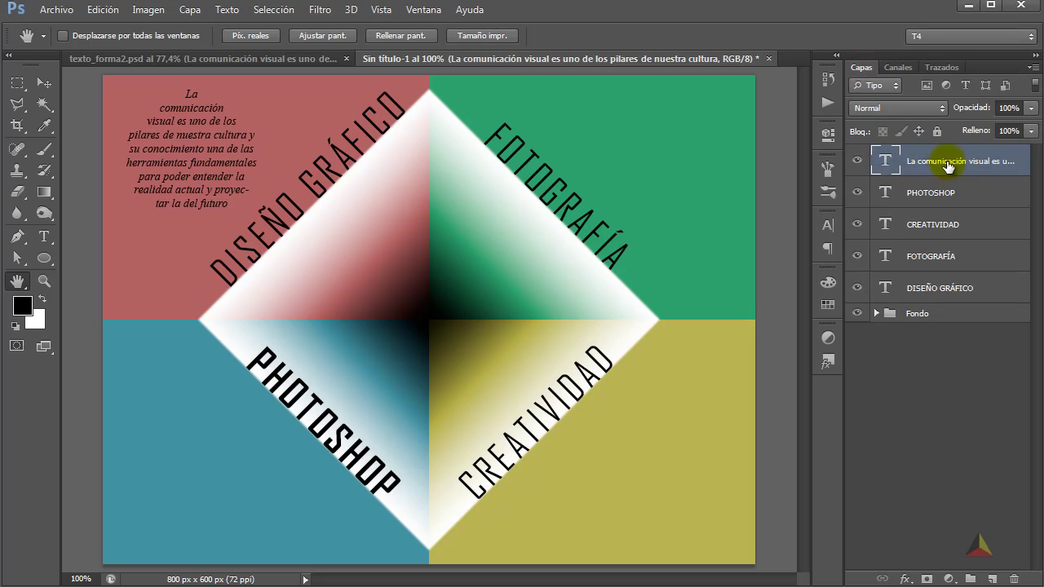
left_click(991, 581)
left_click_drag(911, 168, 883, 190)
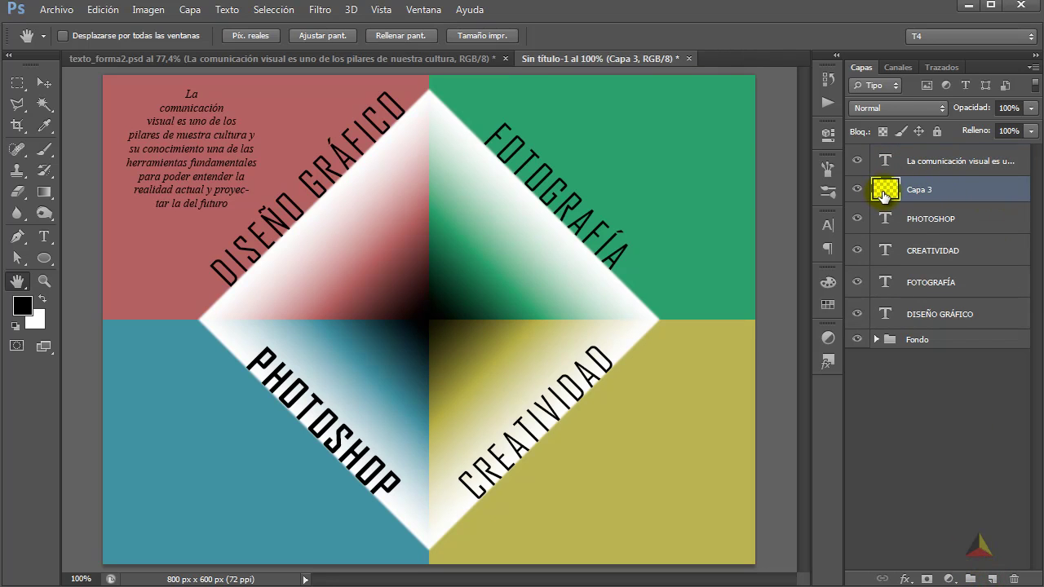
Step: Load the circular work path as a selection while the empty layer below the circular paragraph is active
left_click(941, 67)
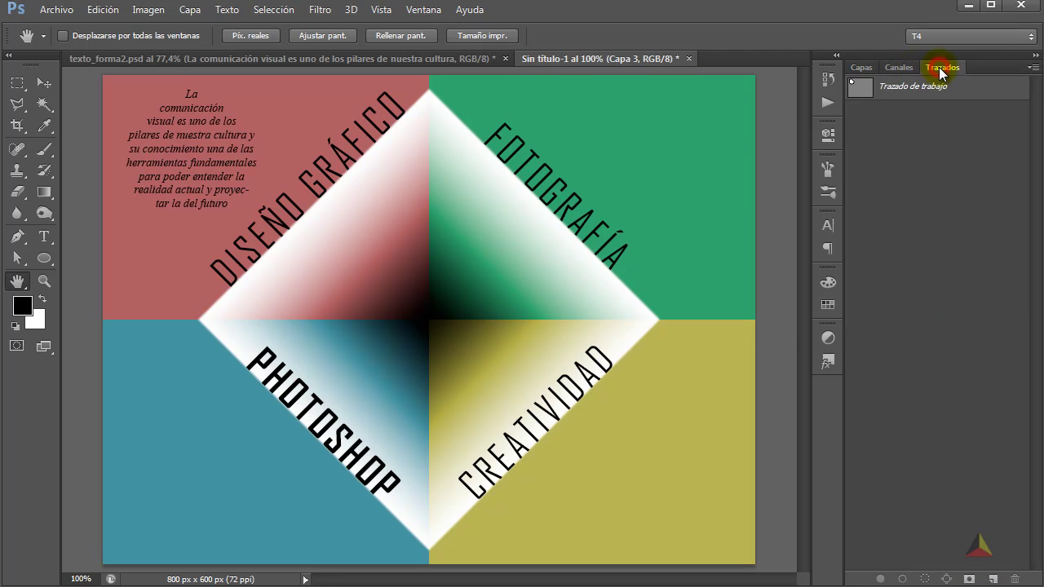
left_click(860, 88, "ctrl")
left_click(859, 68)
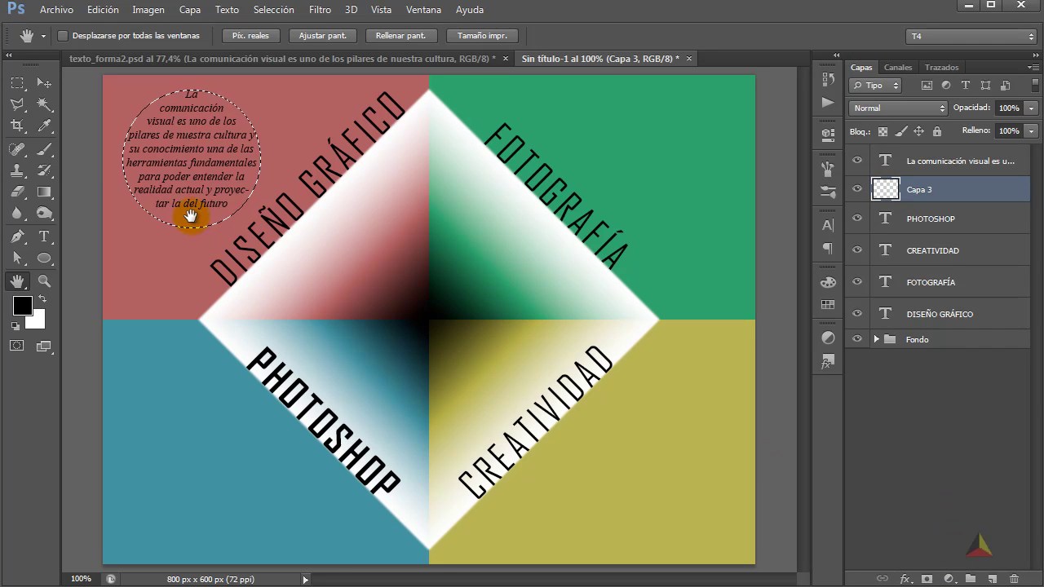
Step: Try a diamond gradient in the circular selection, undo it, then fill it with a linear black-to-white gradient, black at the base, and deselect
left_click(44, 191)
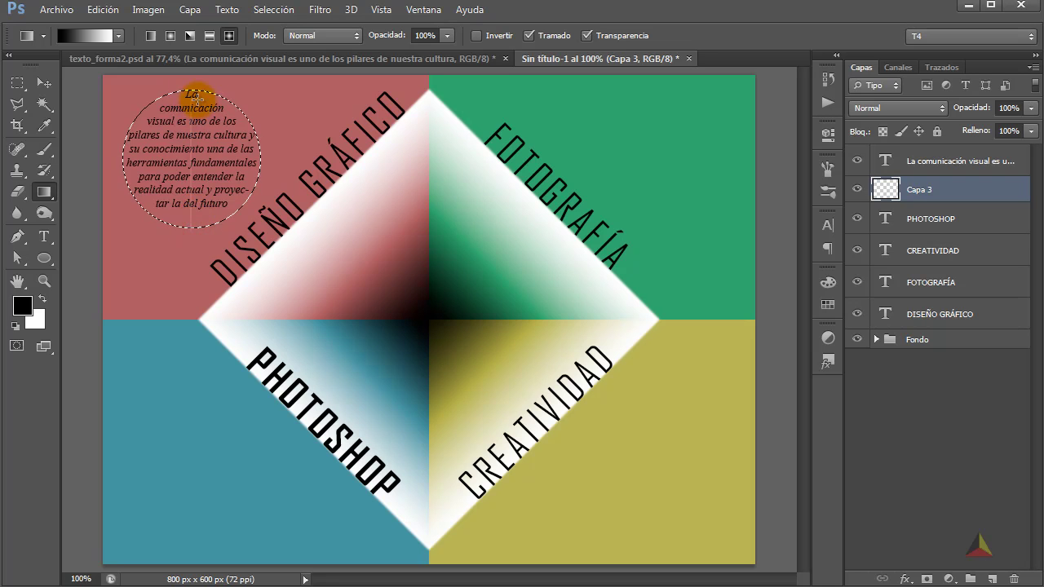
left_click(227, 36)
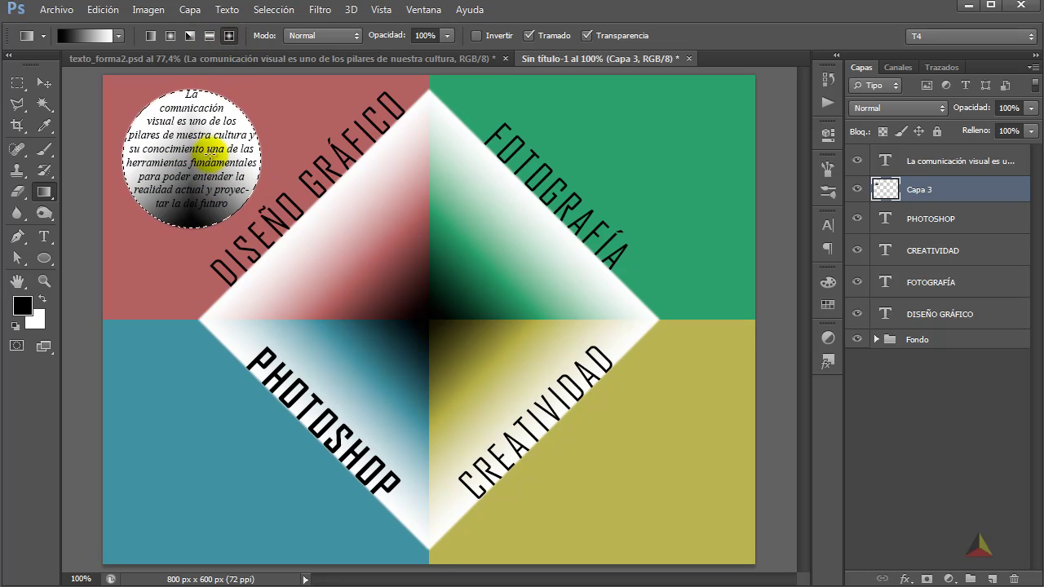
left_click(151, 37)
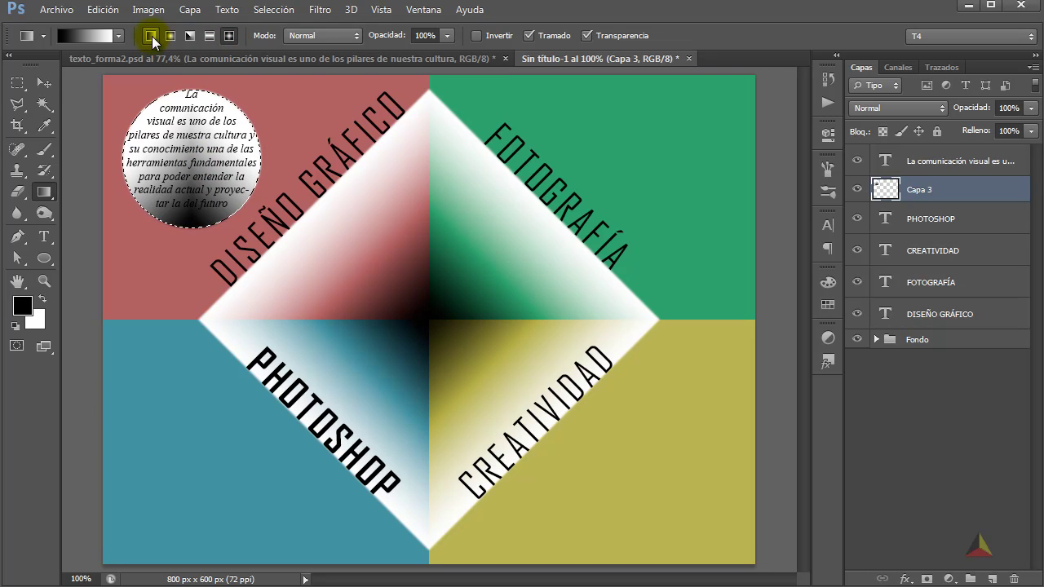
key("ctrl+z")
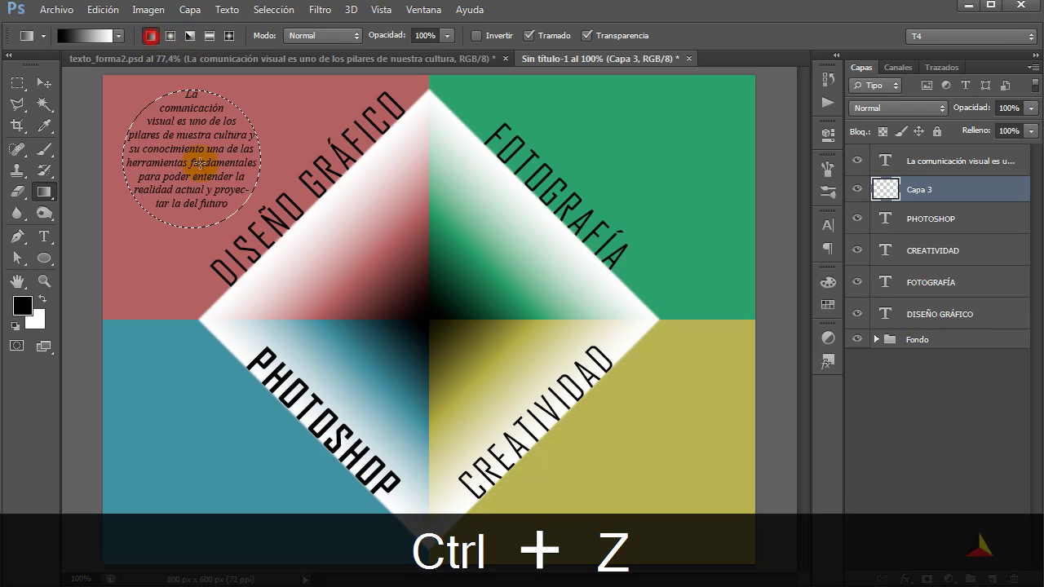
left_click_drag(196, 102, 248, 187)
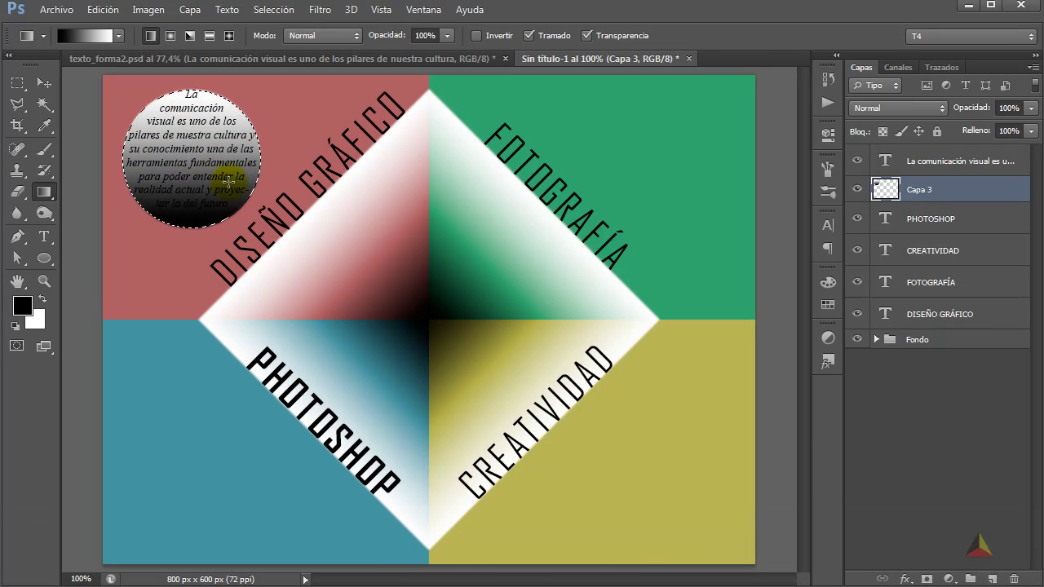
key("ctrl+d")
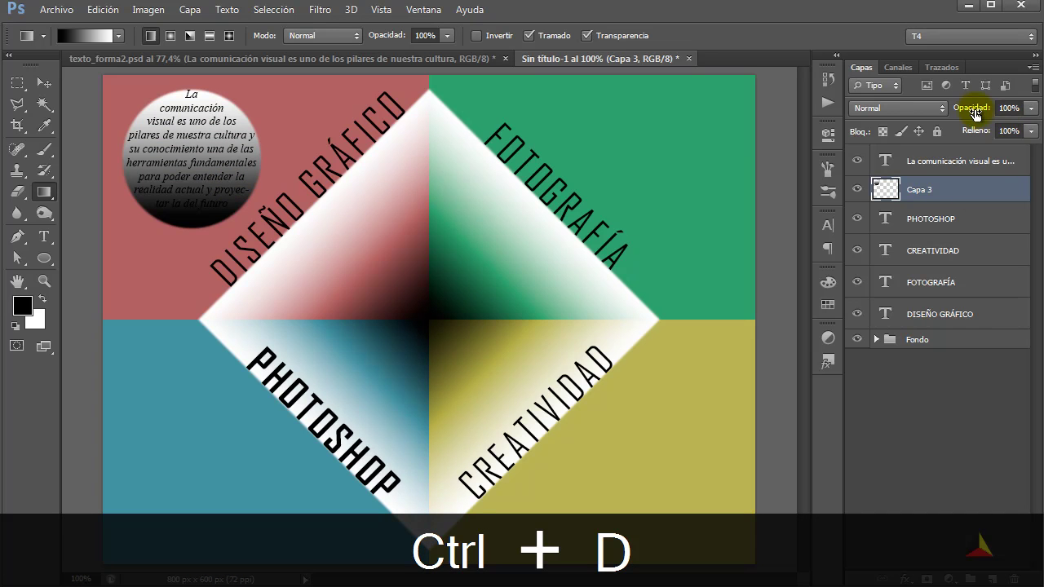
Step: Set the opacity of the circle's gradient layer to 25%
left_click(976, 112)
type("25")
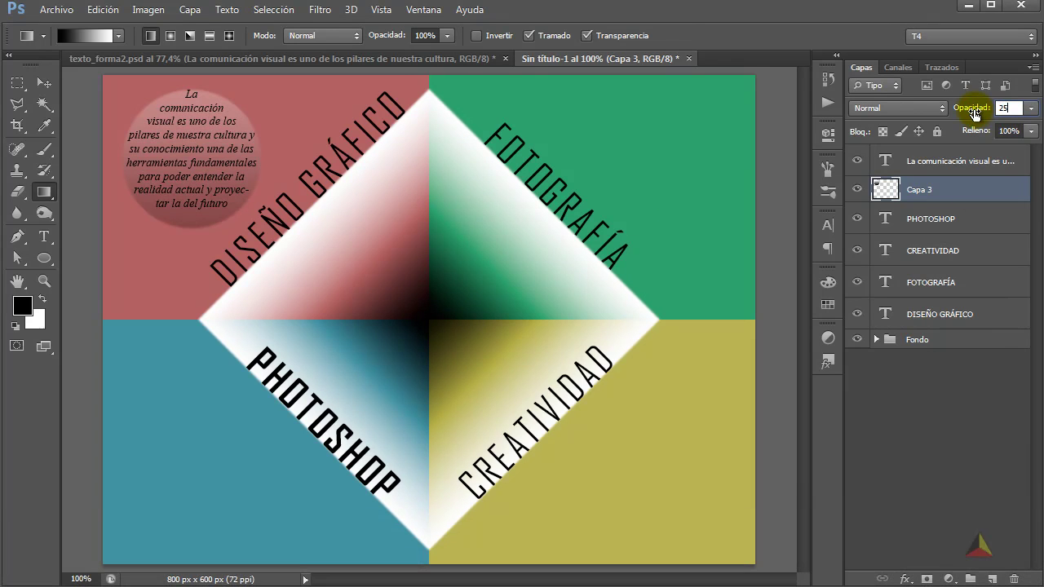
left_click(216, 168)
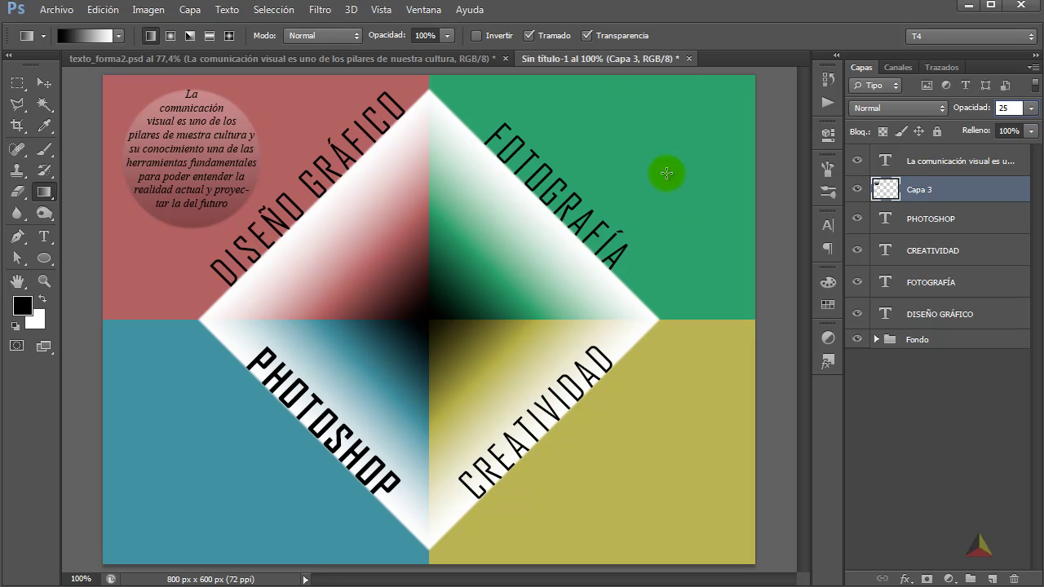
Step: Draw a drop-shaped custom path in the green quadrant, about as tall as the FOTOGRAFÍA title and near the canvas edge
left_click(51, 265)
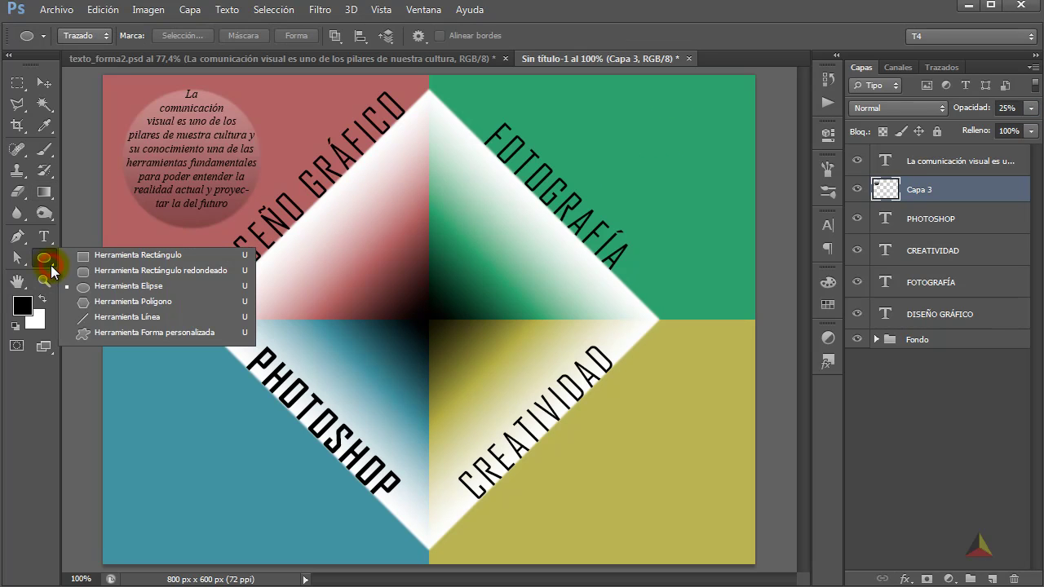
left_click(172, 333)
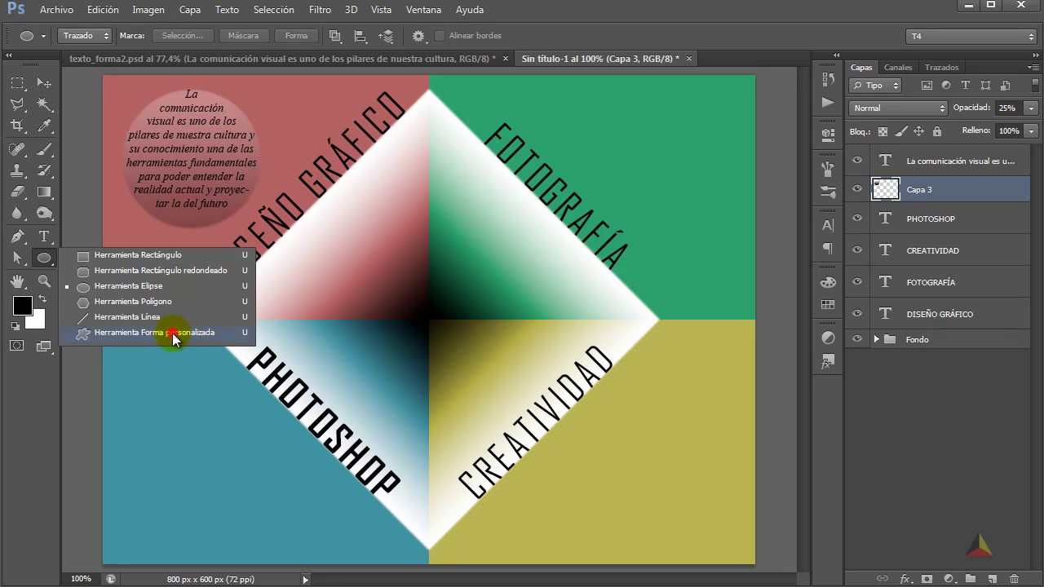
right_click(295, 108)
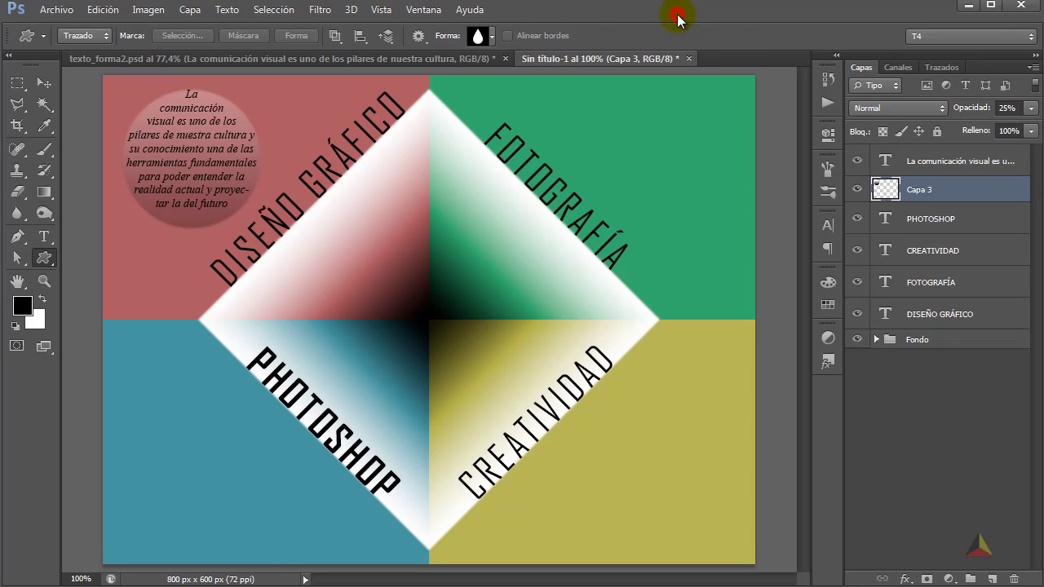
left_click(676, 19)
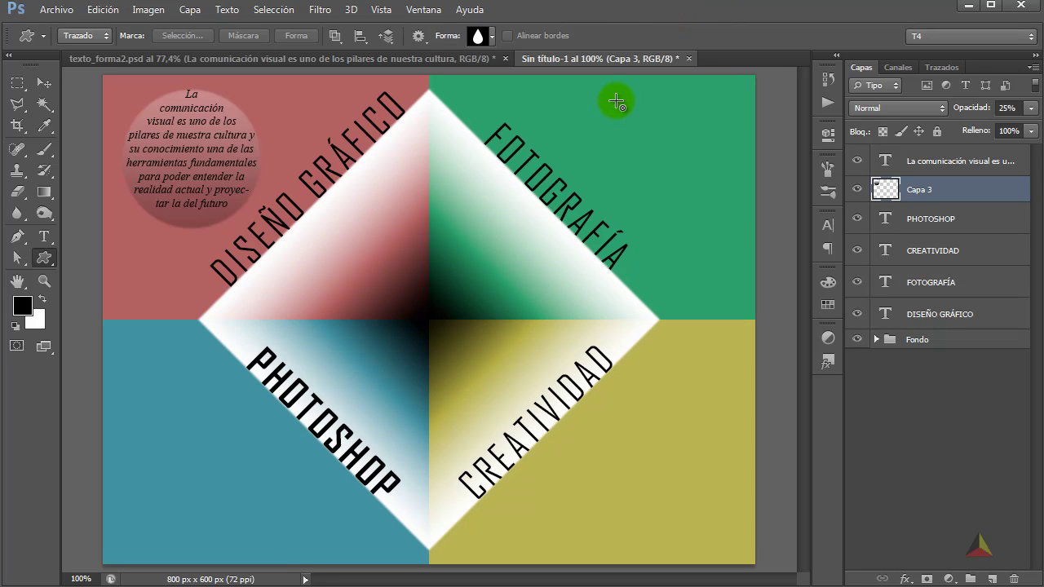
left_click_drag(592, 97, 766, 278)
key("space")
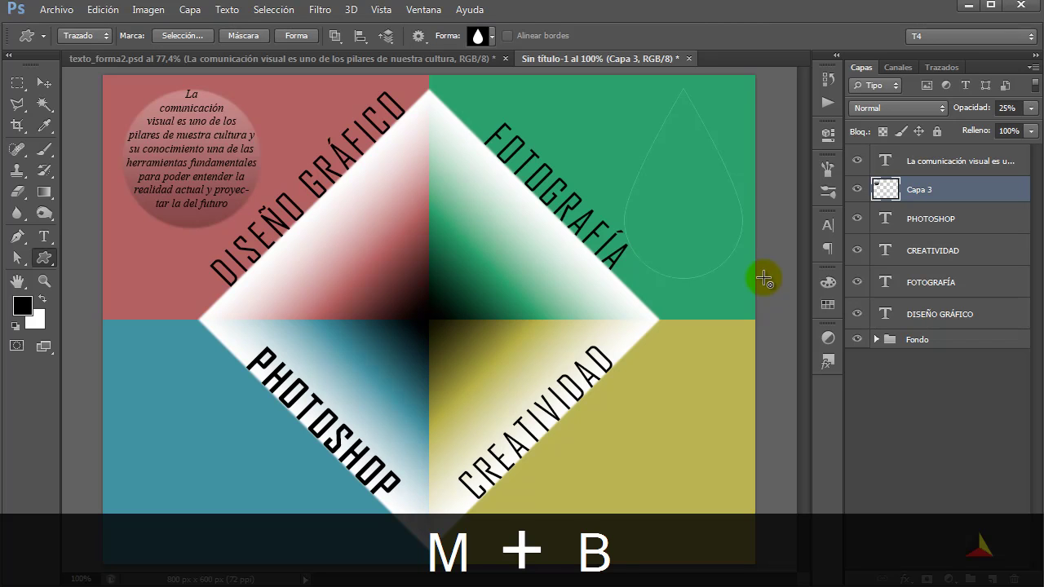
Step: Try a 90° rotation on the drop-shaped path, then rotate it 180° instead and apply the transformation
key("ctrl+t")
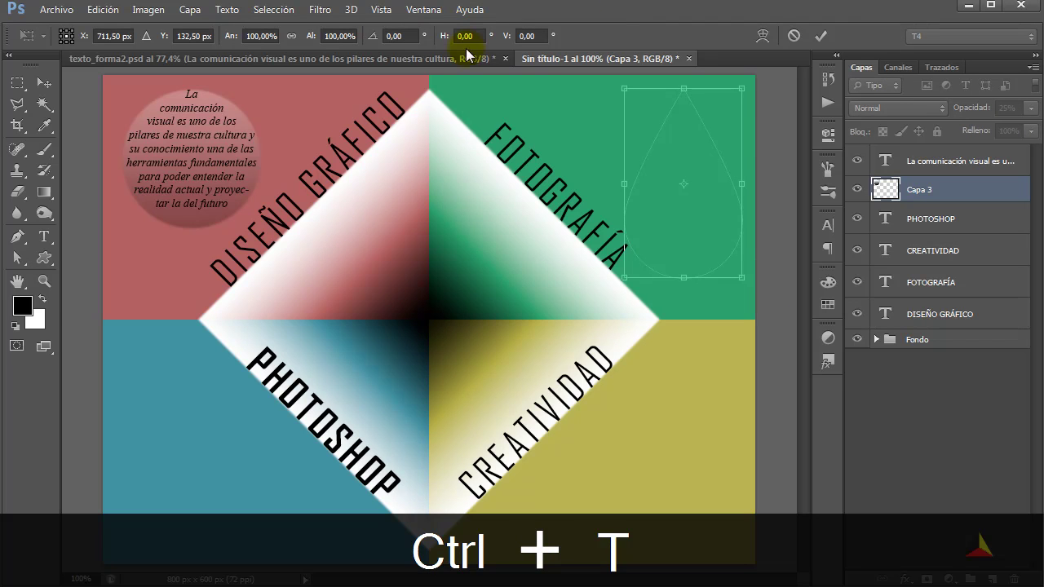
left_click(400, 35)
type("90")
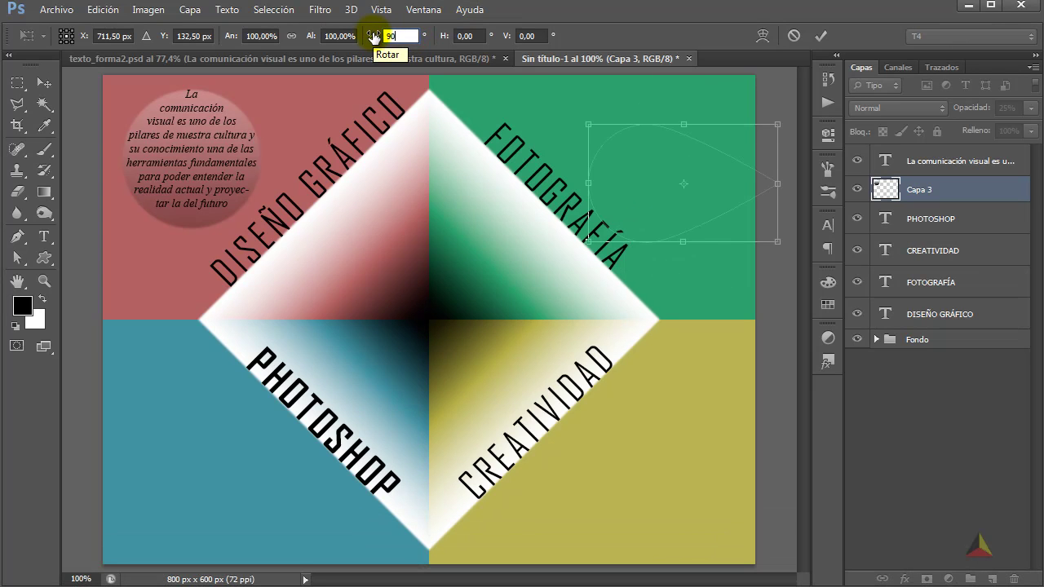
key("ctrl+z")
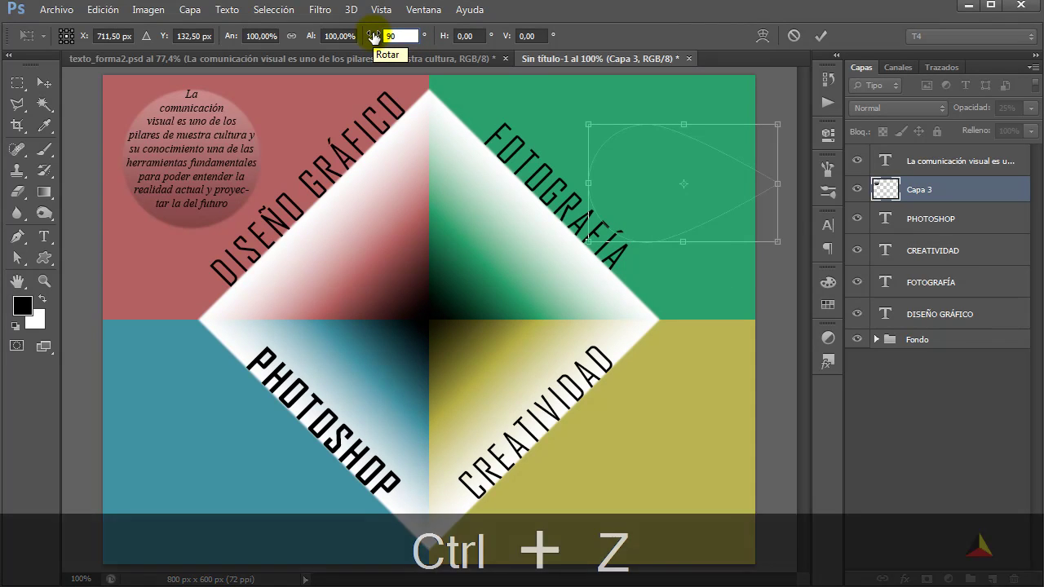
type("180")
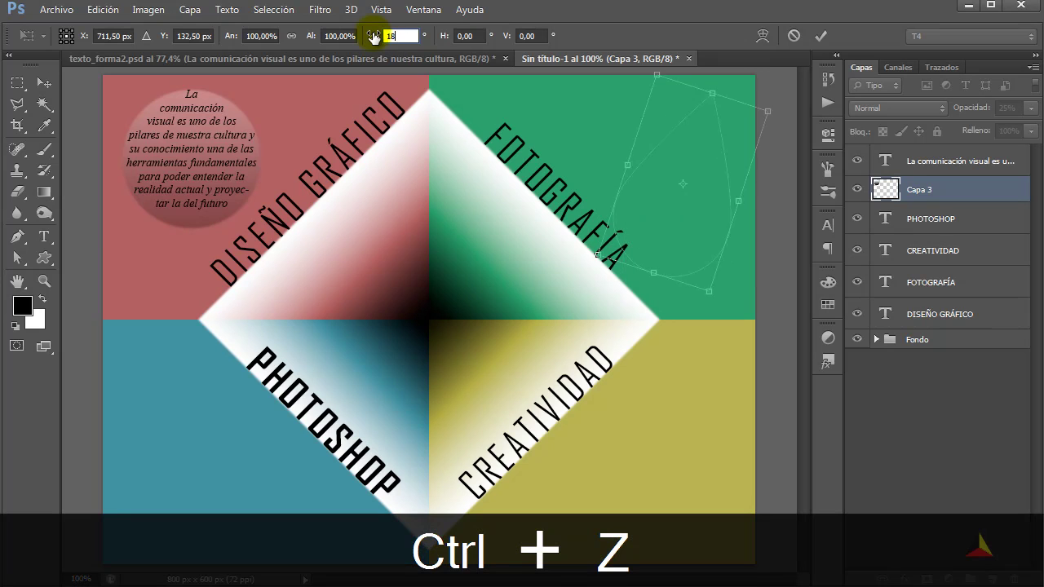
left_click(821, 36)
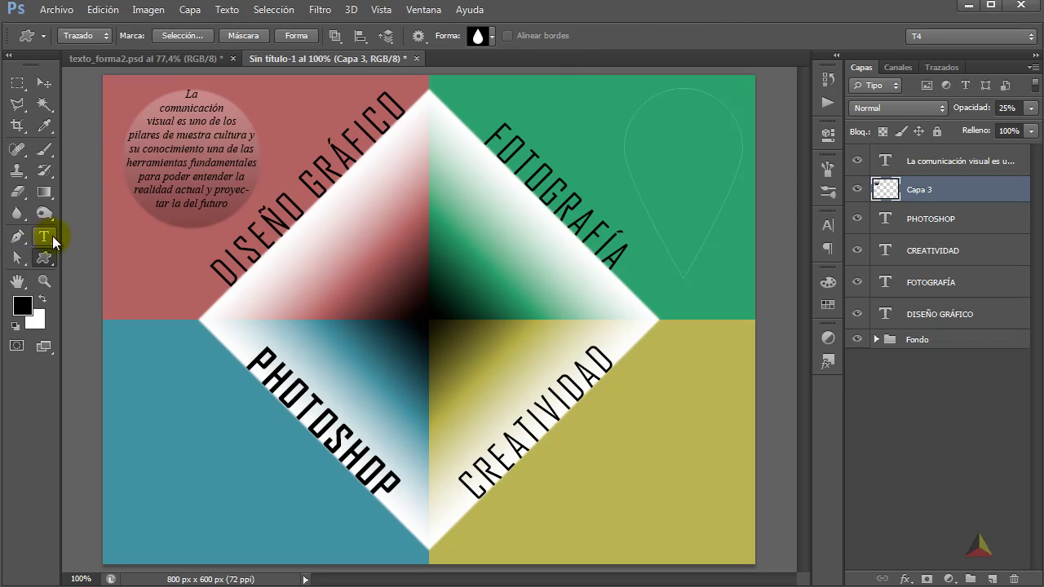
Step: Paste the paragraph beginning "La fotografía es el proceso de capturar imágenes" as area text inside the drop-shaped path
left_click(43, 238)
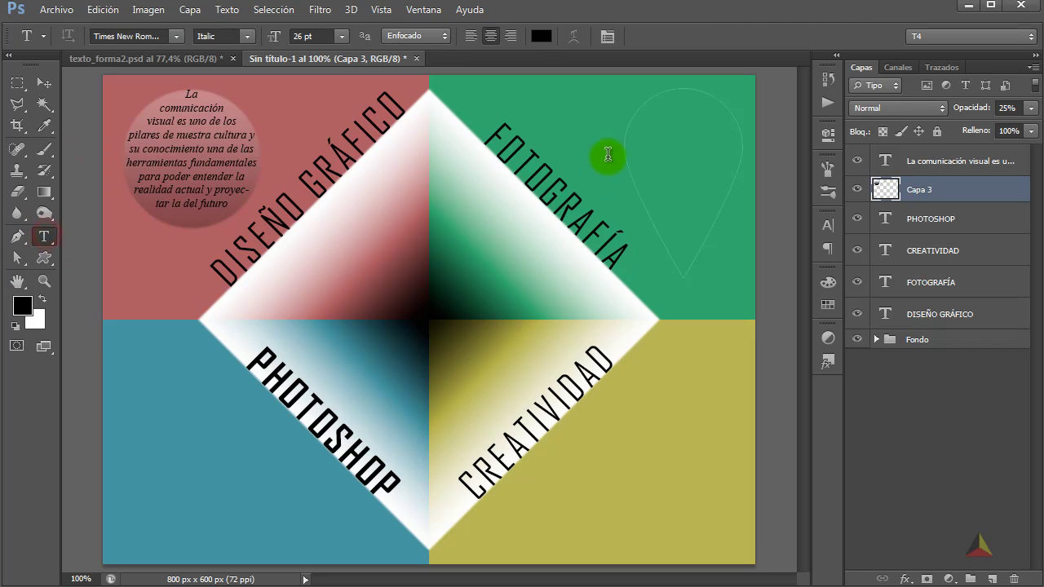
left_click(676, 103)
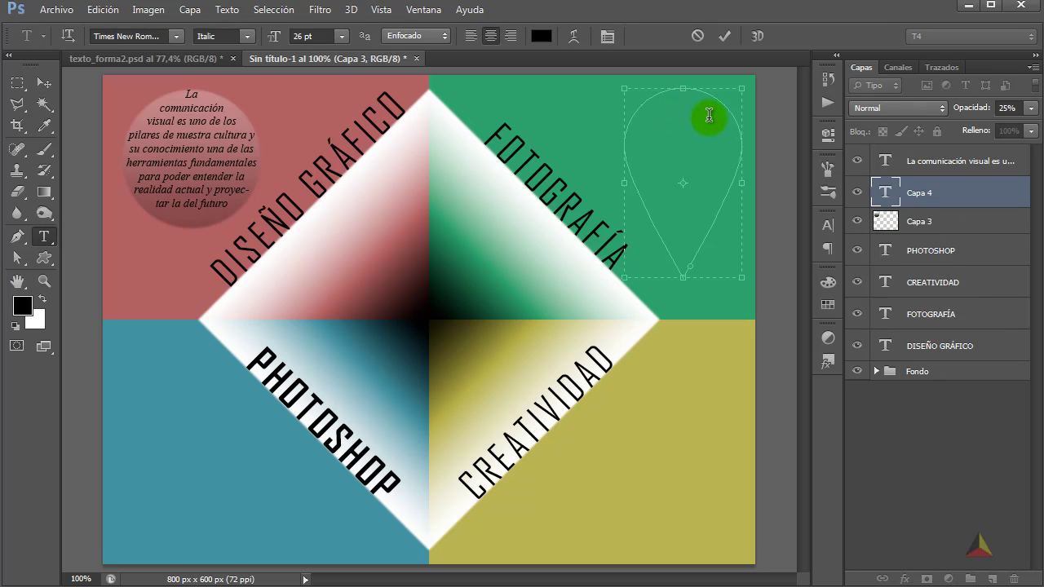
key("ctrl+v")
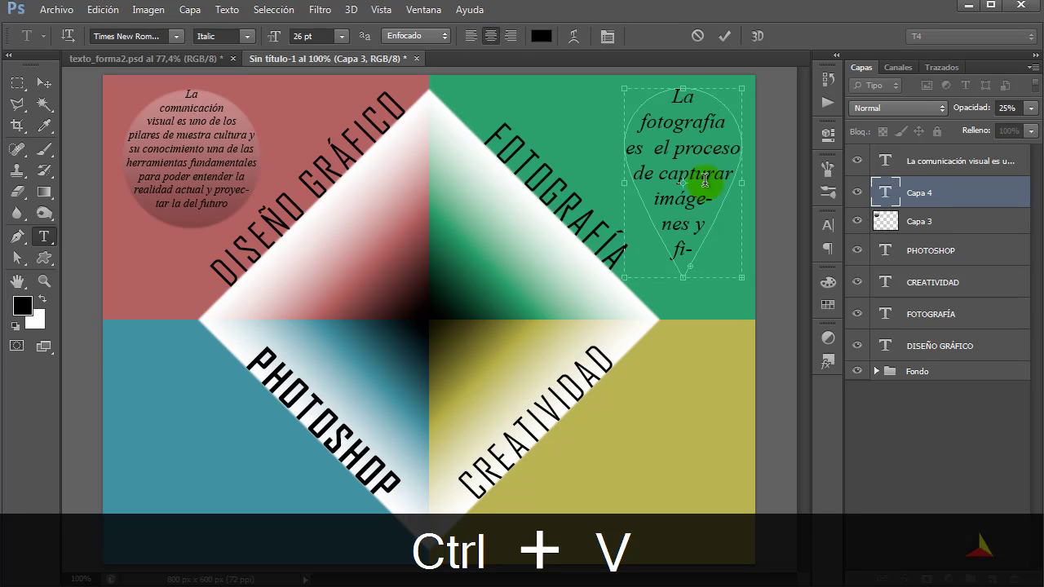
Step: Try 14 pt on the whole drop-shaped paragraph, settle on an 18 pt font size and commit the text
key("ctrl+a")
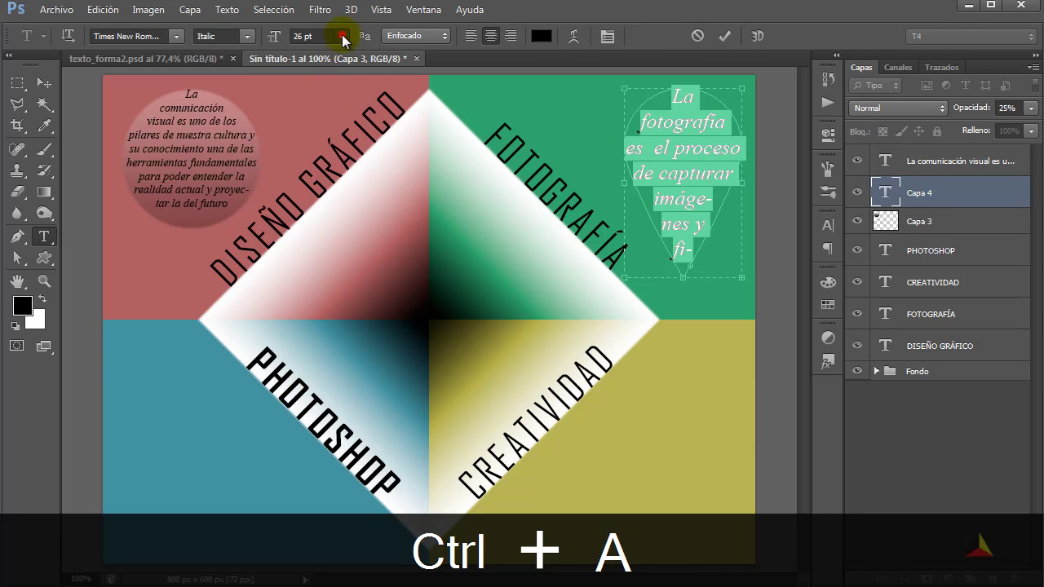
left_click(341, 36)
left_click(337, 189)
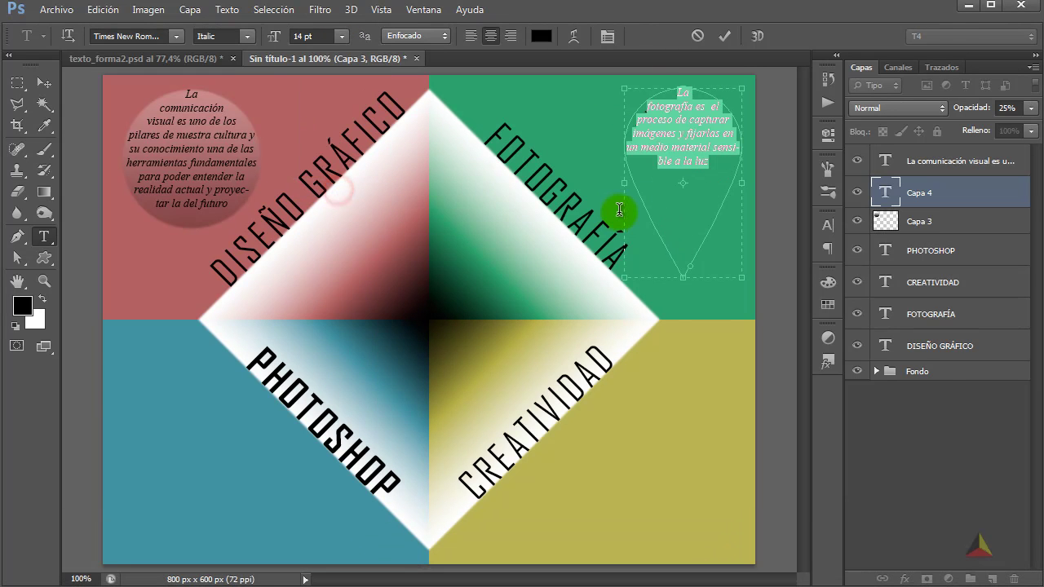
left_click(342, 36)
left_click(337, 206)
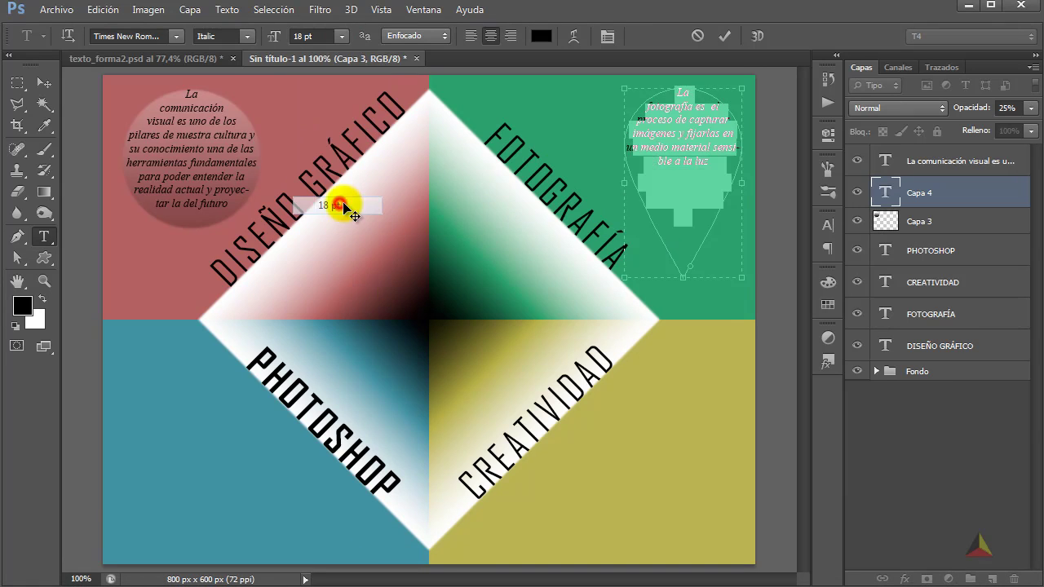
left_click(725, 37)
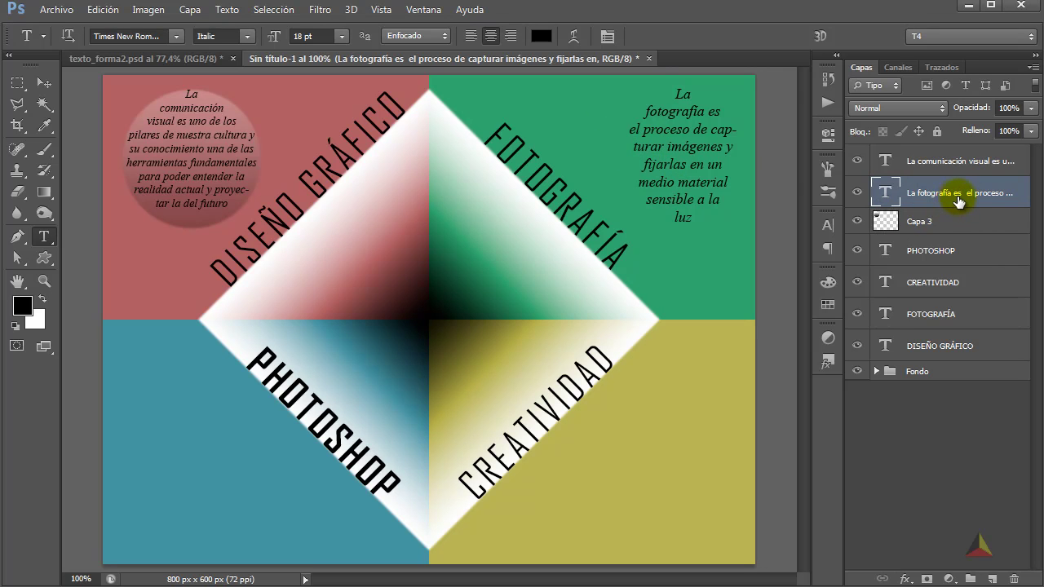
Step: Move the circular paragraph's layer directly above its gradient circle, group the two layers and name the group "comunicación"
left_click_drag(963, 161, 967, 208)
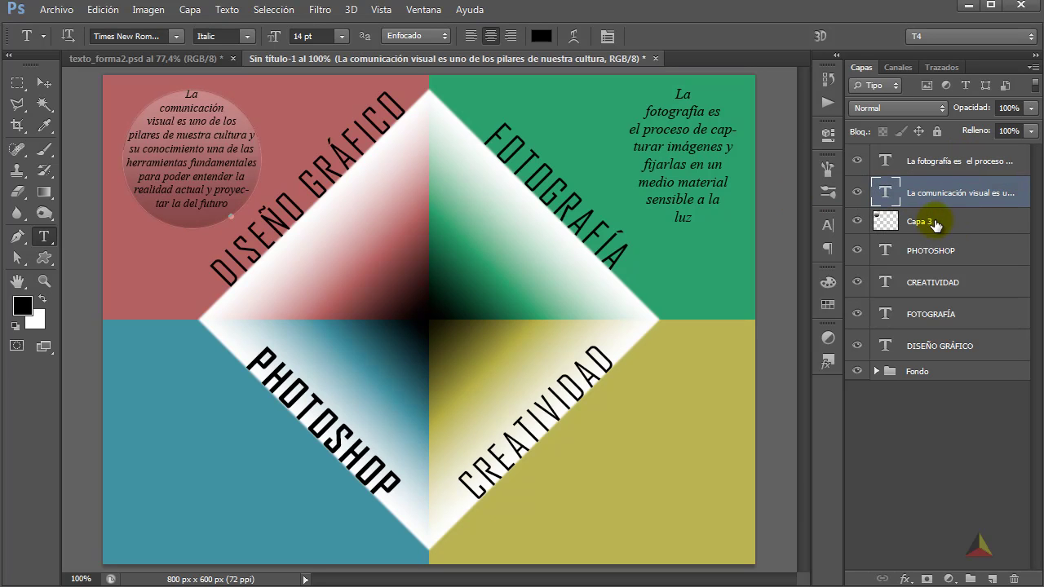
left_click(963, 220, "shift")
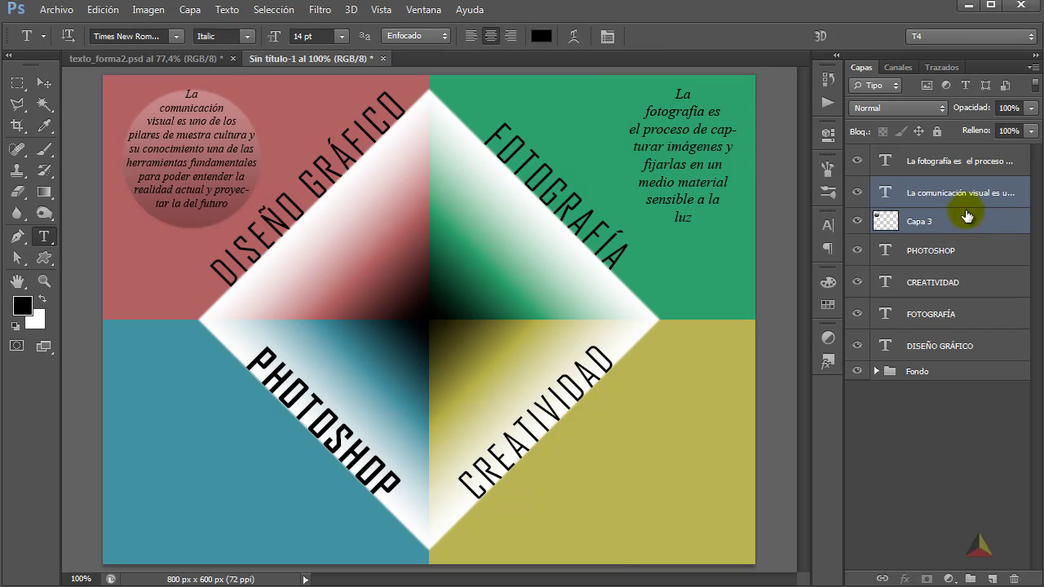
key("ctrl+g")
double_click(919, 186)
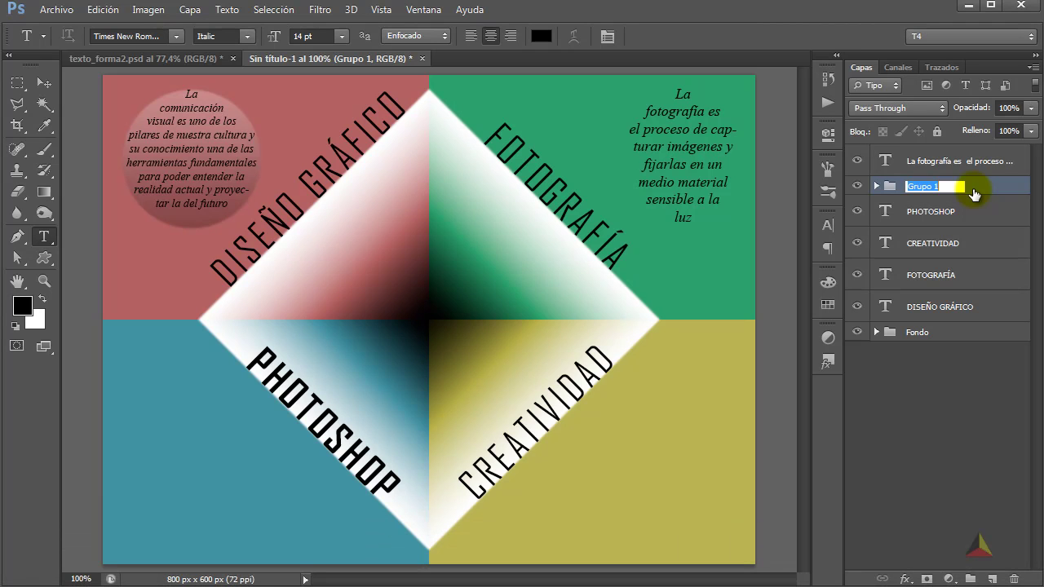
type("comunicación")
key("Return")
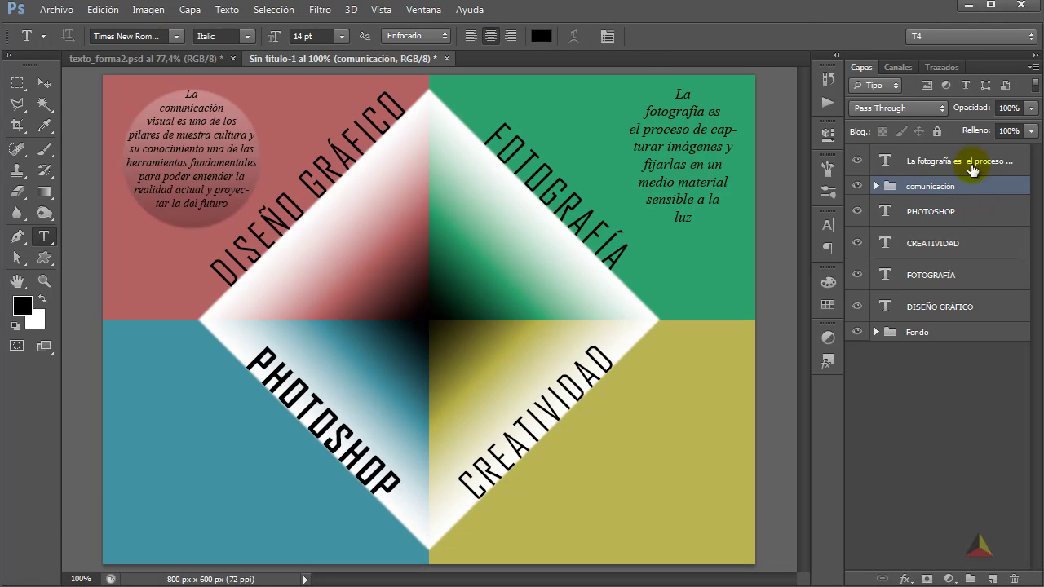
Step: Add an empty layer directly below the drop-shaped paragraph's text layer and load the drop-shaped work path as a selection
left_click(961, 161)
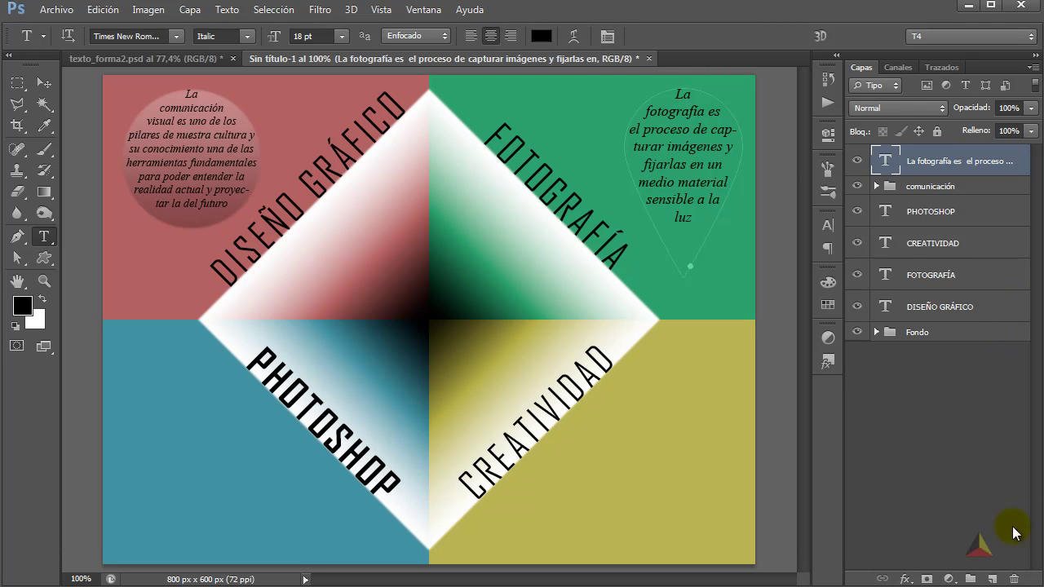
left_click(992, 579)
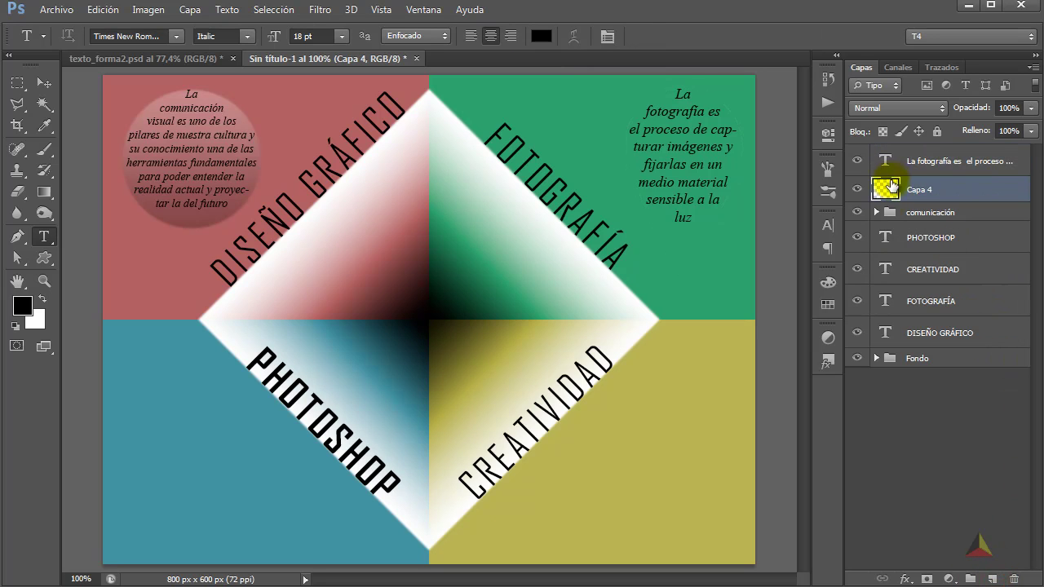
left_click(943, 67)
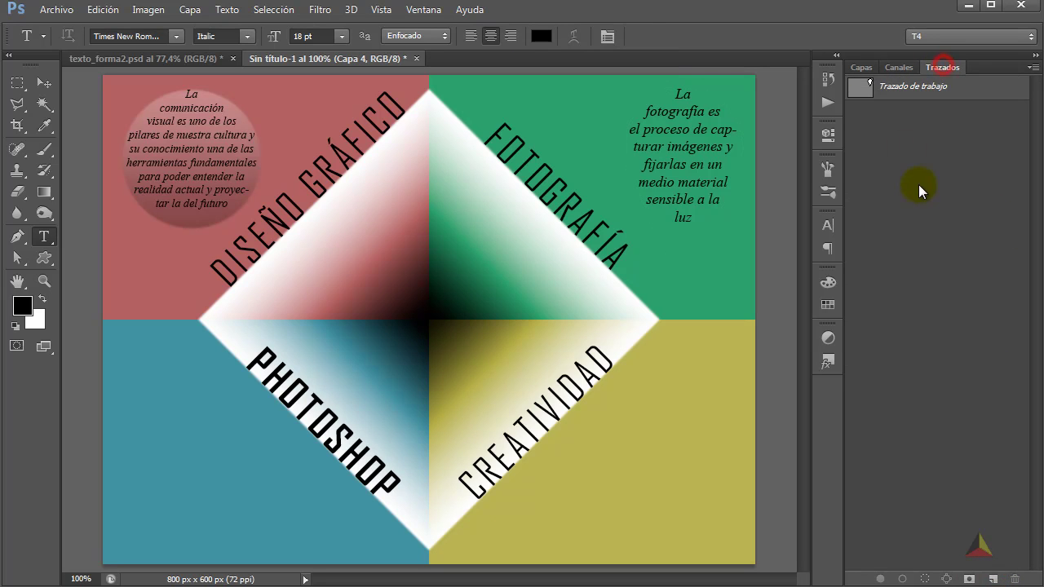
left_click(865, 90, "ctrl")
left_click(897, 122)
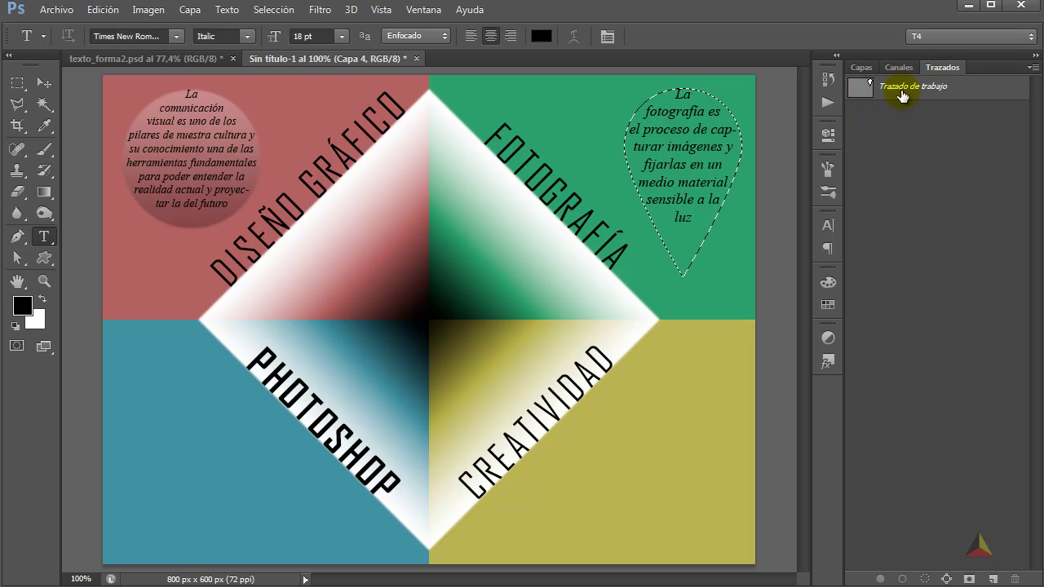
Step: Fill the drop selection on Capa 4 with a black-to-white linear gradient from tip to top, deselect, and set the layer opacity to 25%
left_click(858, 67)
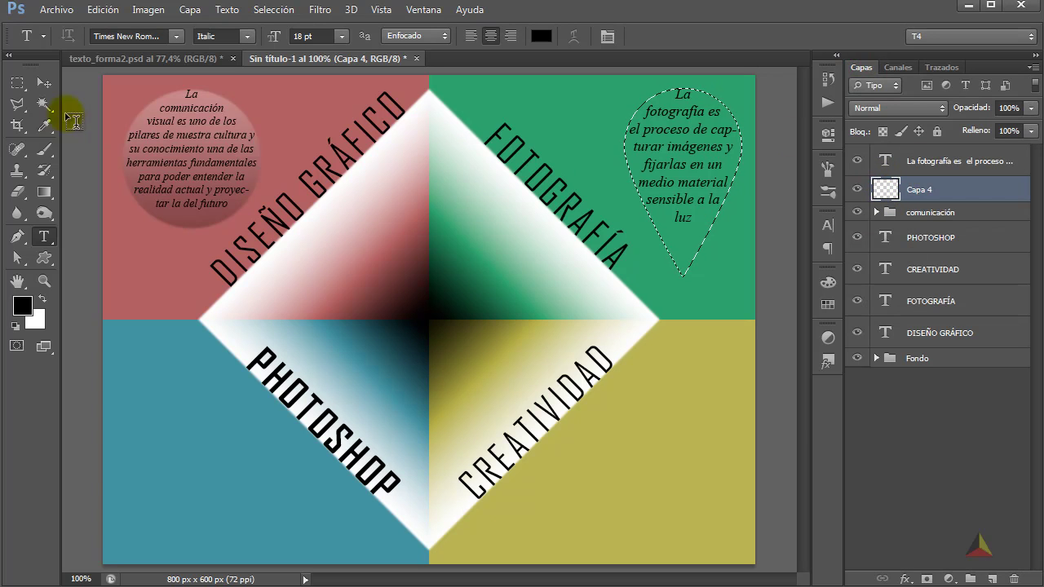
left_click(44, 191)
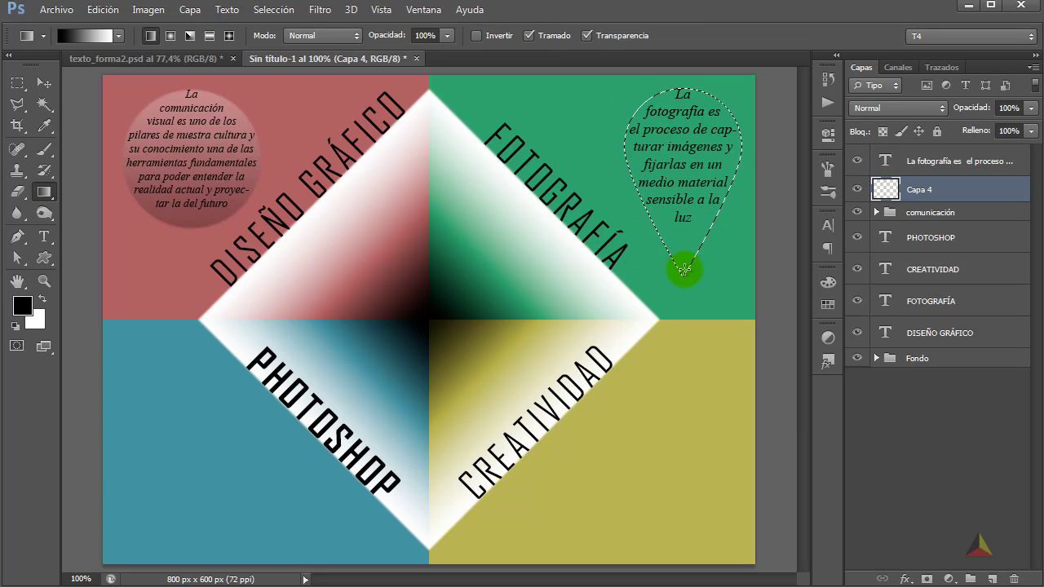
left_click_drag(683, 267, 686, 86)
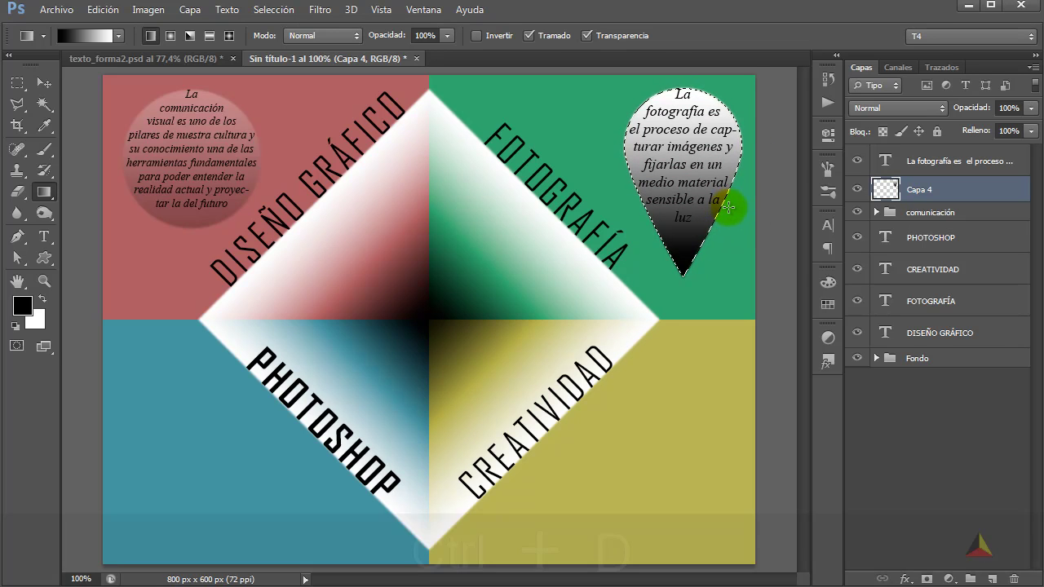
key("ctrl+d")
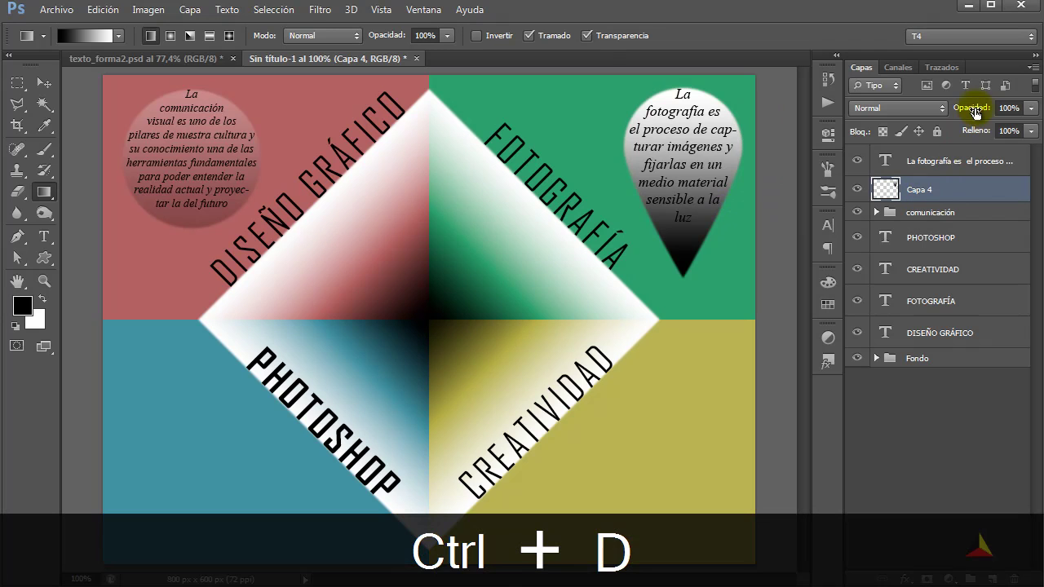
type("25")
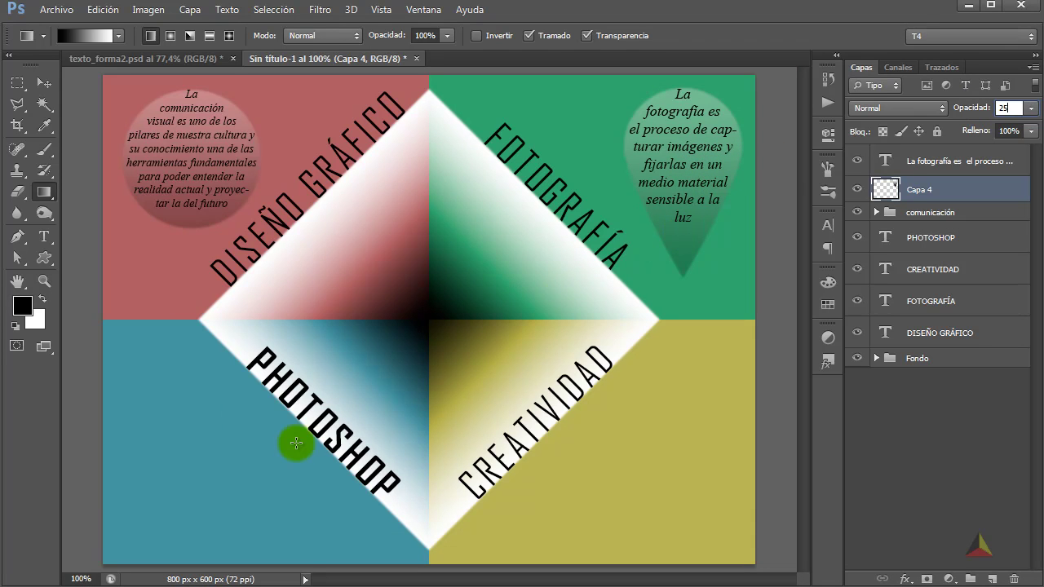
left_click(603, 436)
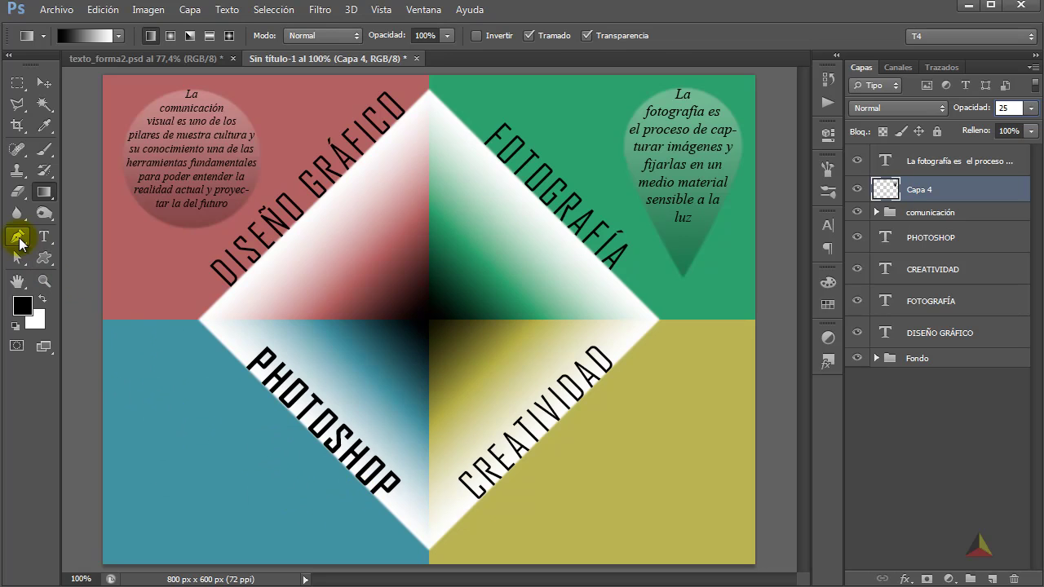
Step: Draw a closed four-point path with the Pen tool inside the blue quadrant, its slanted side following the diamond's edge beside PHOTOSHOP
left_click(19, 238)
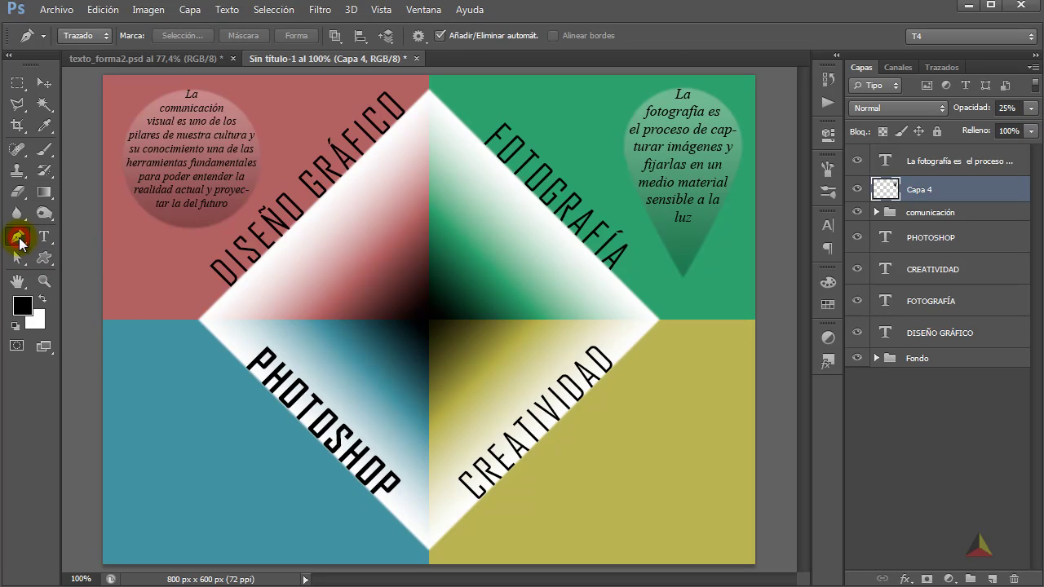
left_click(109, 327)
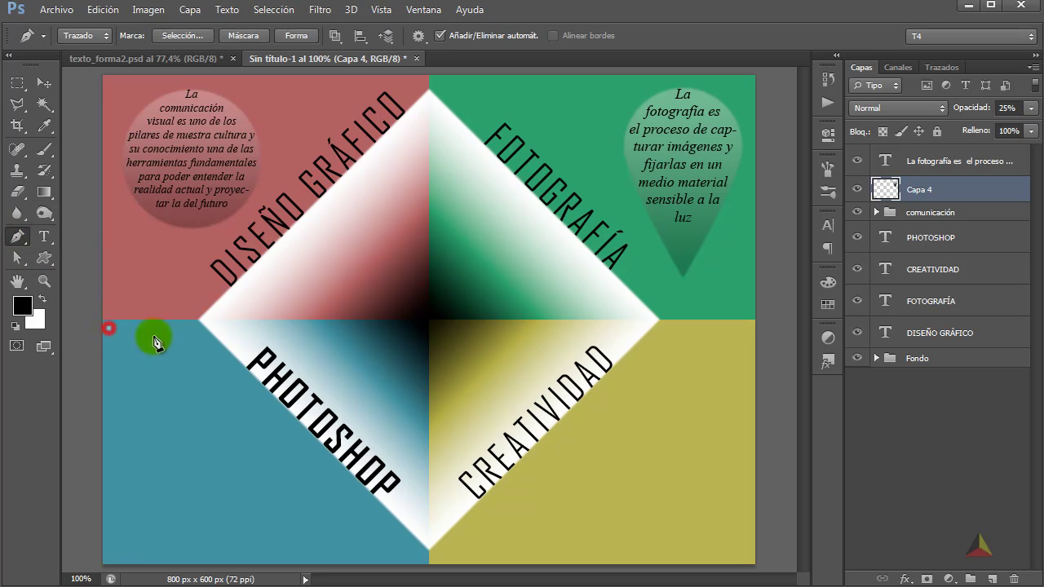
left_click(198, 330)
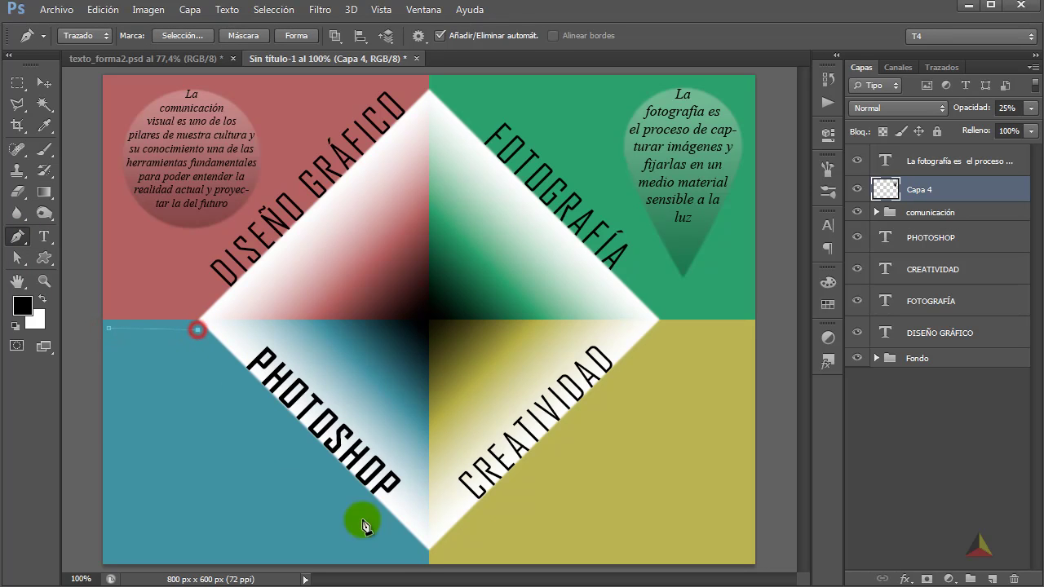
left_click(421, 553)
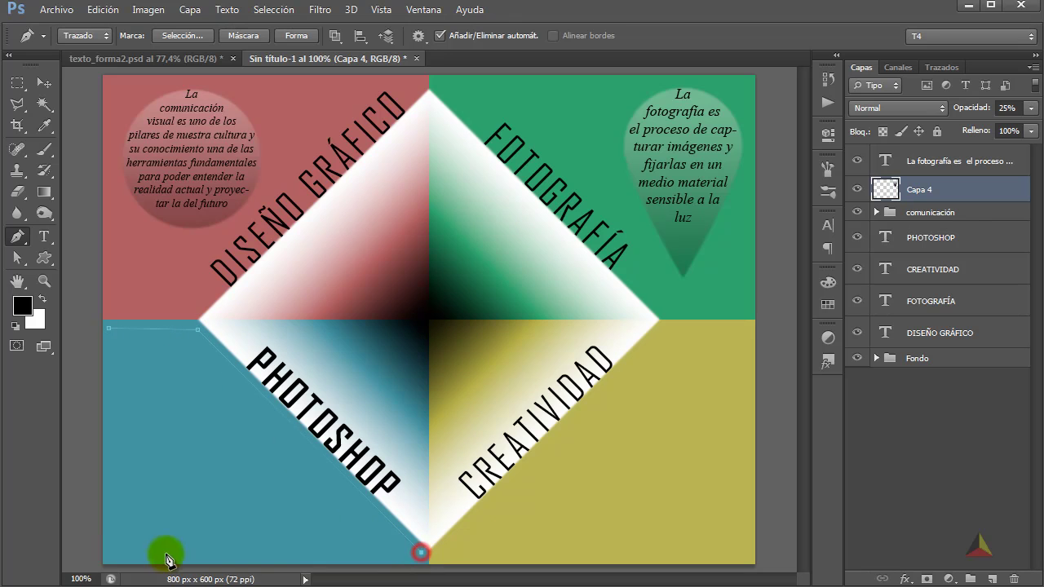
left_click(111, 554)
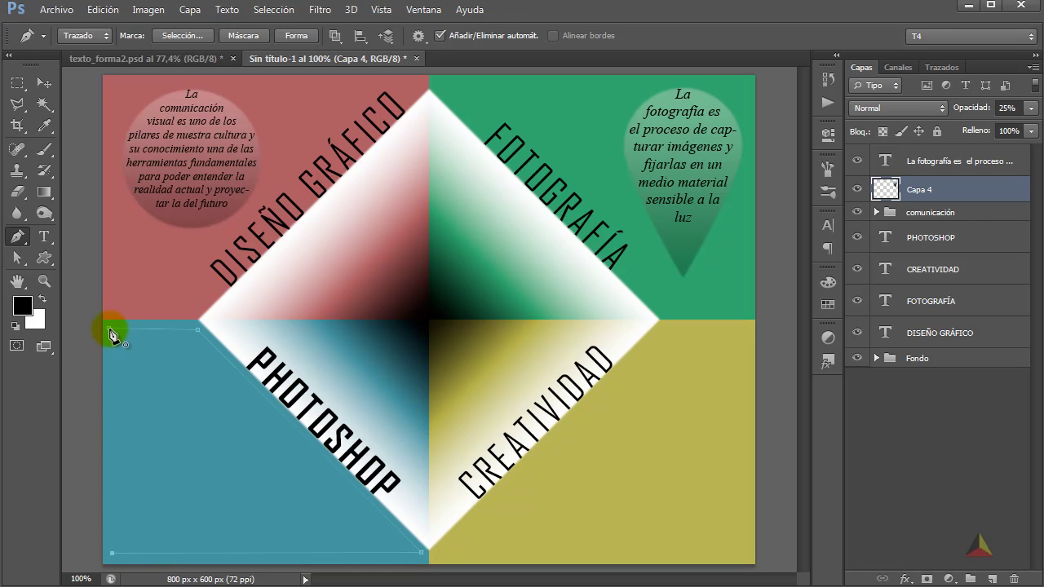
left_click(111, 332)
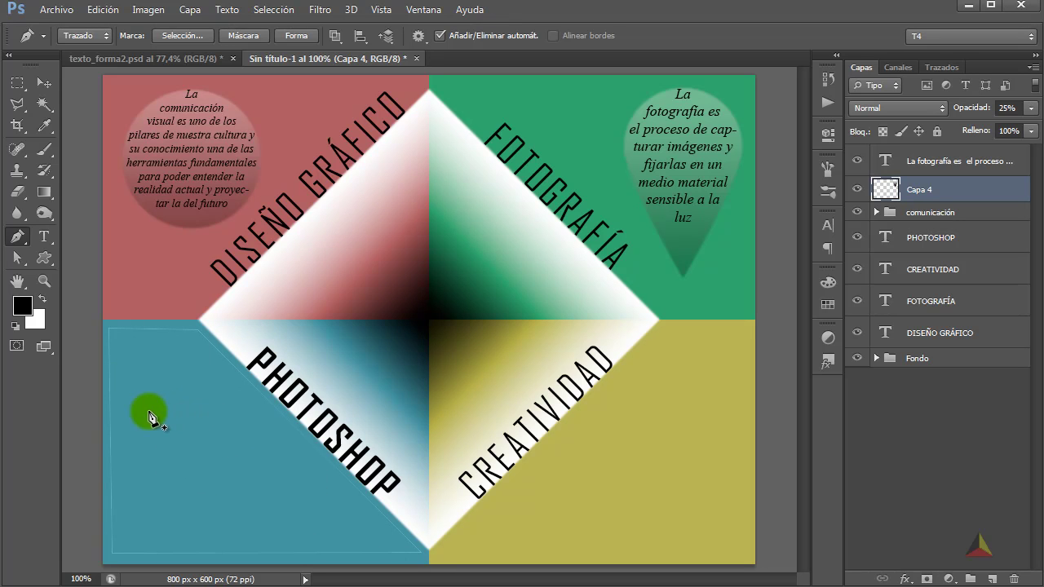
Step: Paste the paragraph beginning "Photoshop es un editor de gráficos" as area text inside the blue quadrant's path
left_click(52, 237)
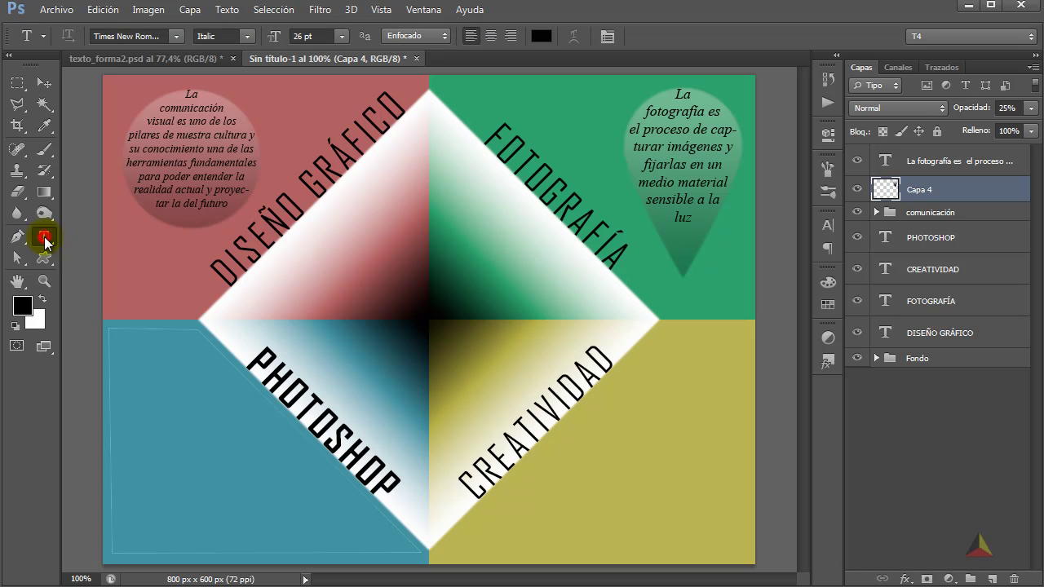
left_click(129, 349)
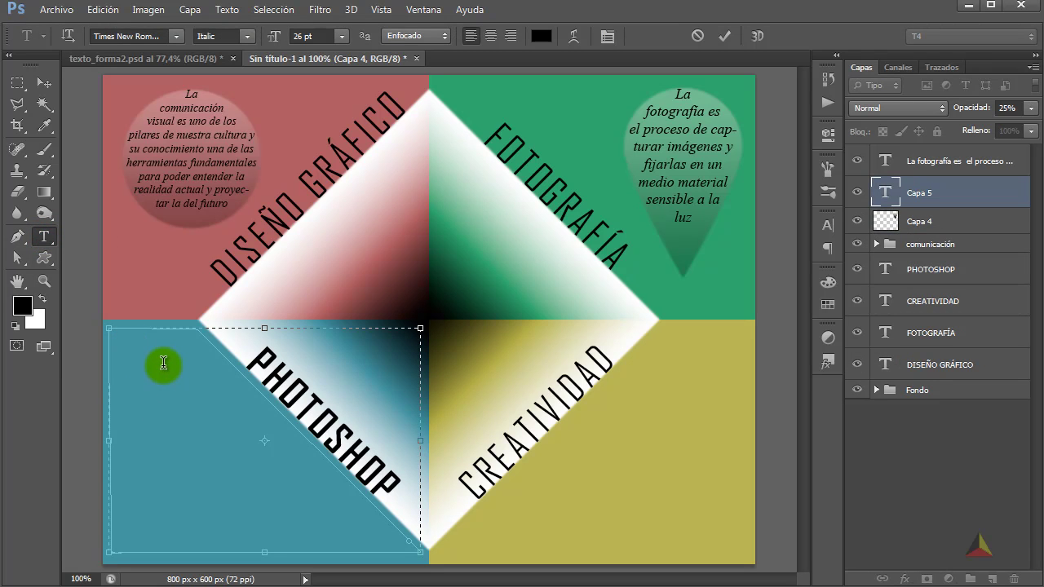
key("ctrl+v")
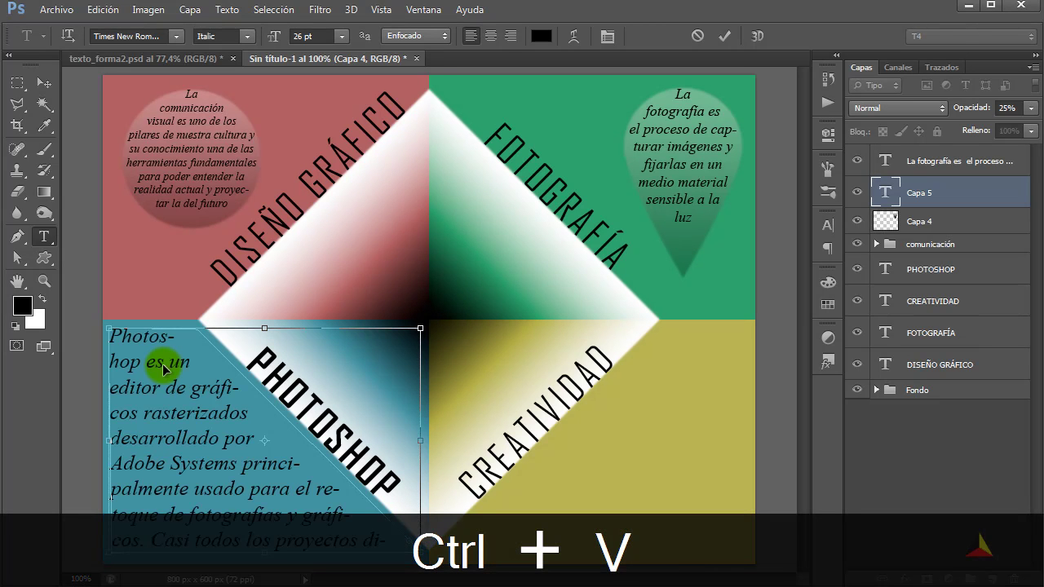
Step: Try 14 pt and 18 pt on the whole Photoshop paragraph, settle on a 16 pt font size and commit the text
key("ctrl+a")
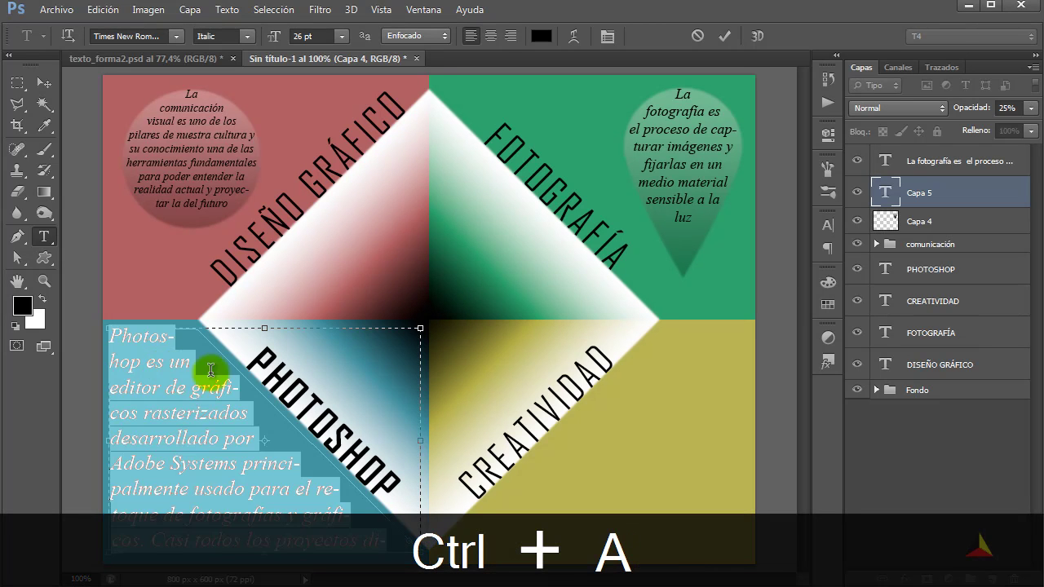
left_click(341, 36)
left_click(337, 190)
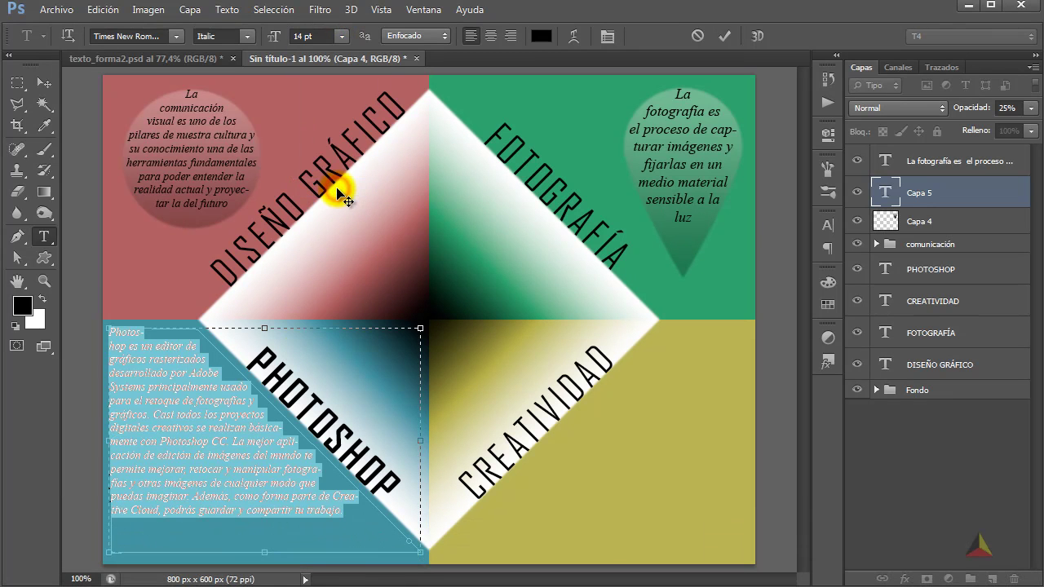
left_click(341, 36)
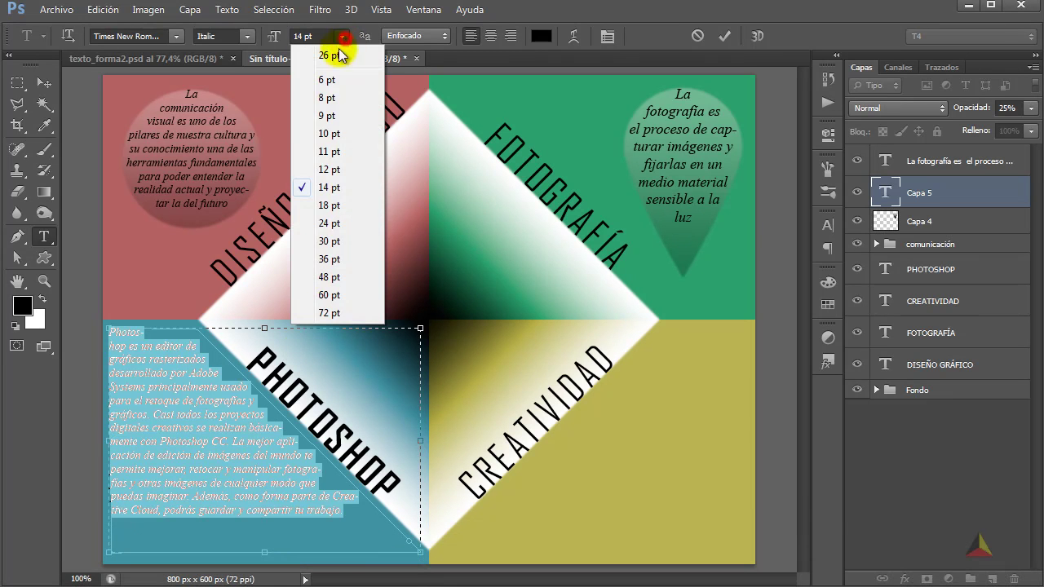
left_click(331, 203)
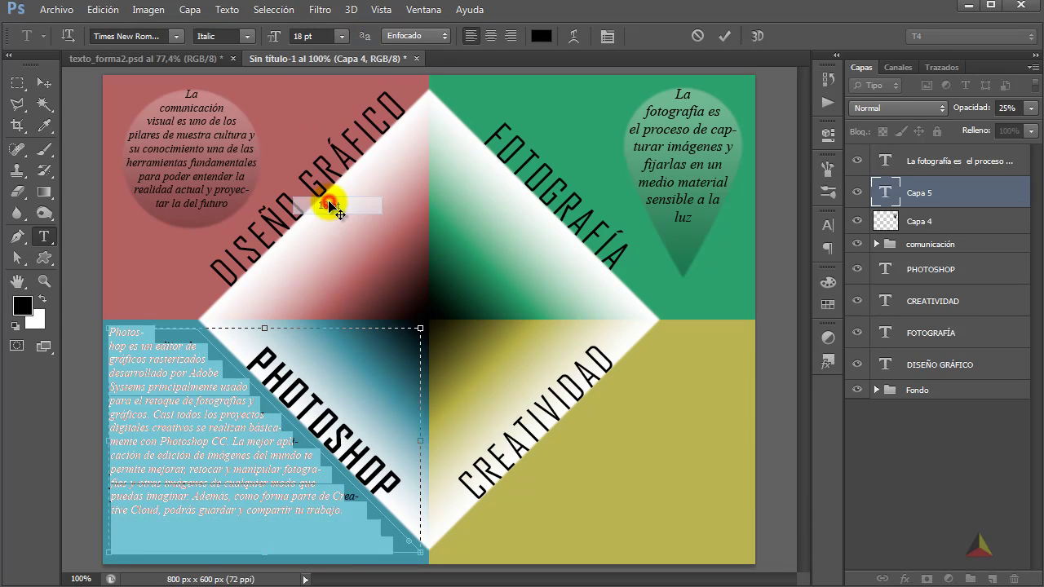
left_click(320, 34)
left_click_drag(272, 36, 268, 35)
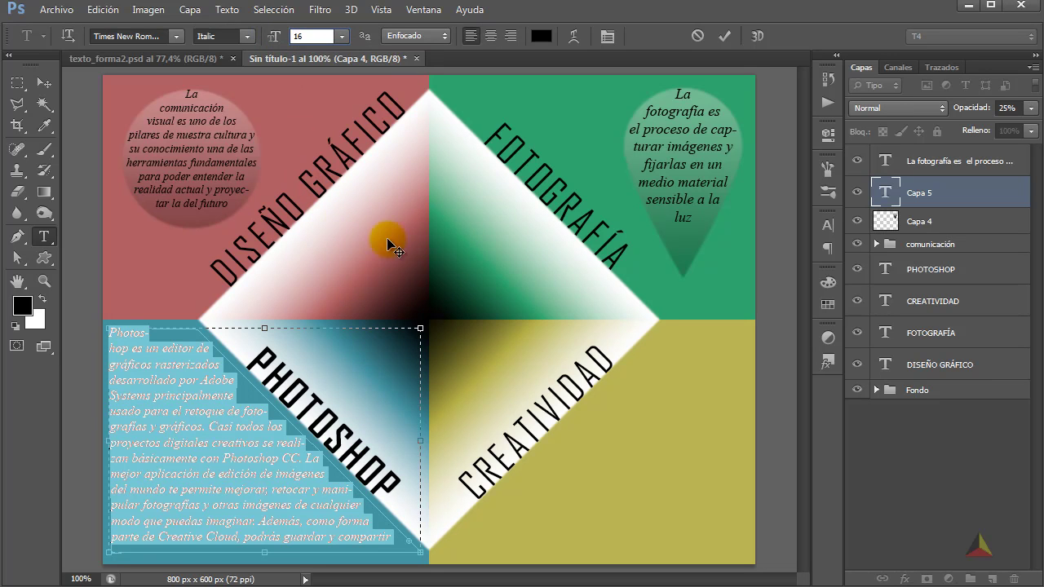
left_click(727, 36)
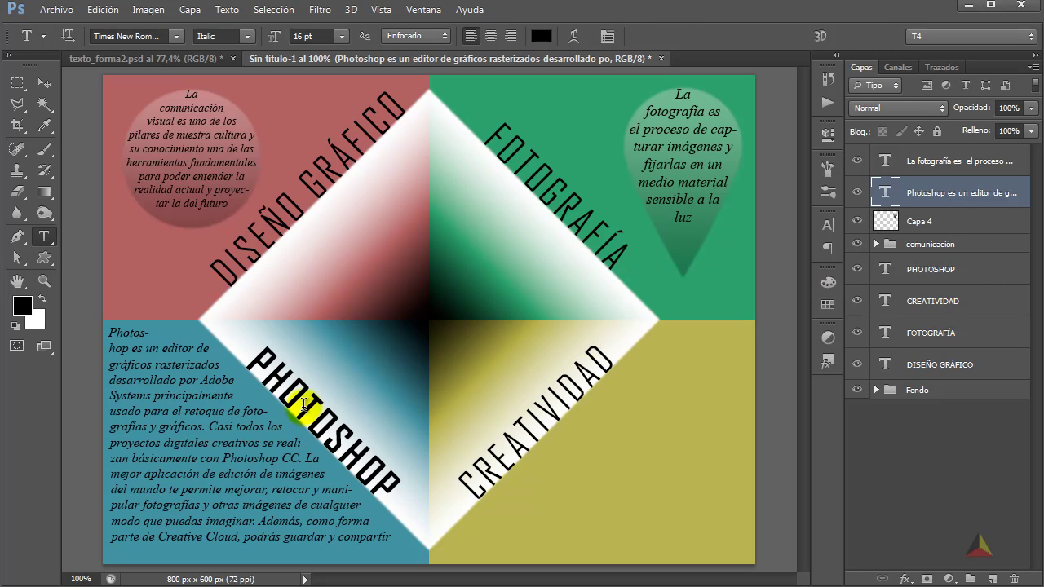
Step: Nudge the DISEÑO GRÁFICO title down and to the right until it sits inside the diamond's white border, and deselect its text path
left_click(926, 366)
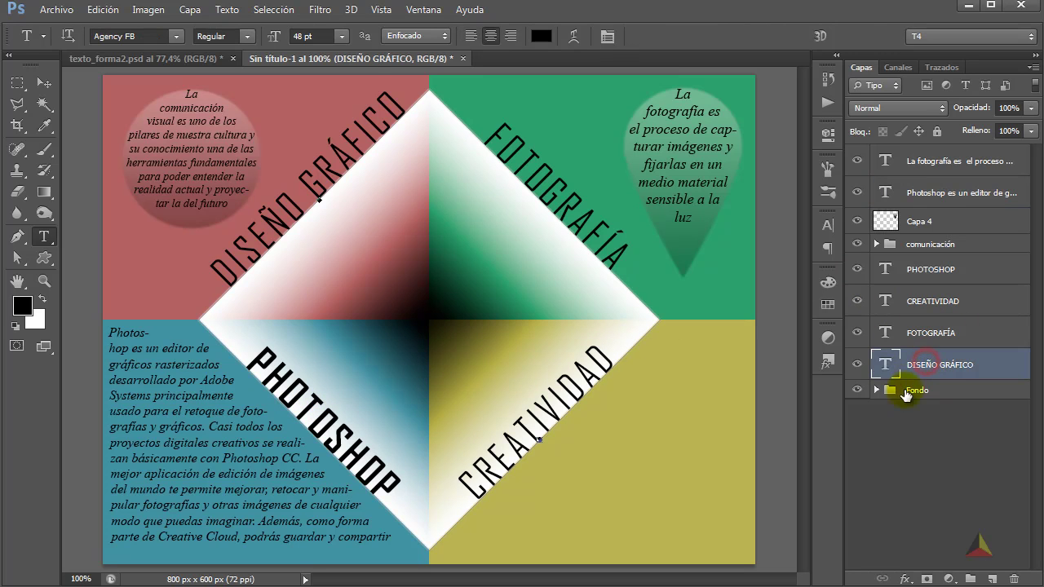
left_click(943, 67)
left_click_drag(885, 86, 838, 121)
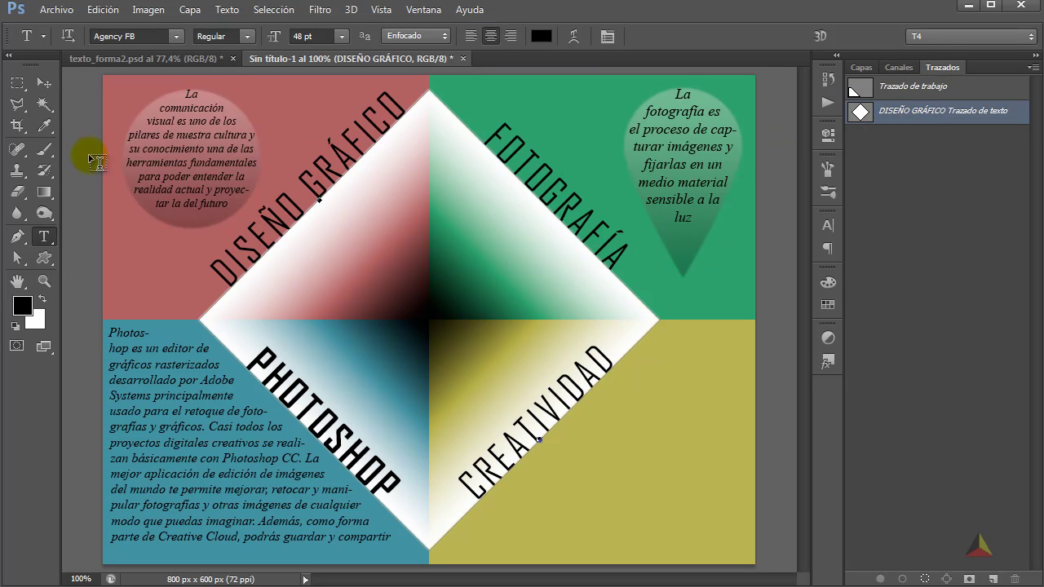
left_click(41, 84)
key("Down")
key("Down")
key("Down")
key("Down")
key("Down")
key("Down")
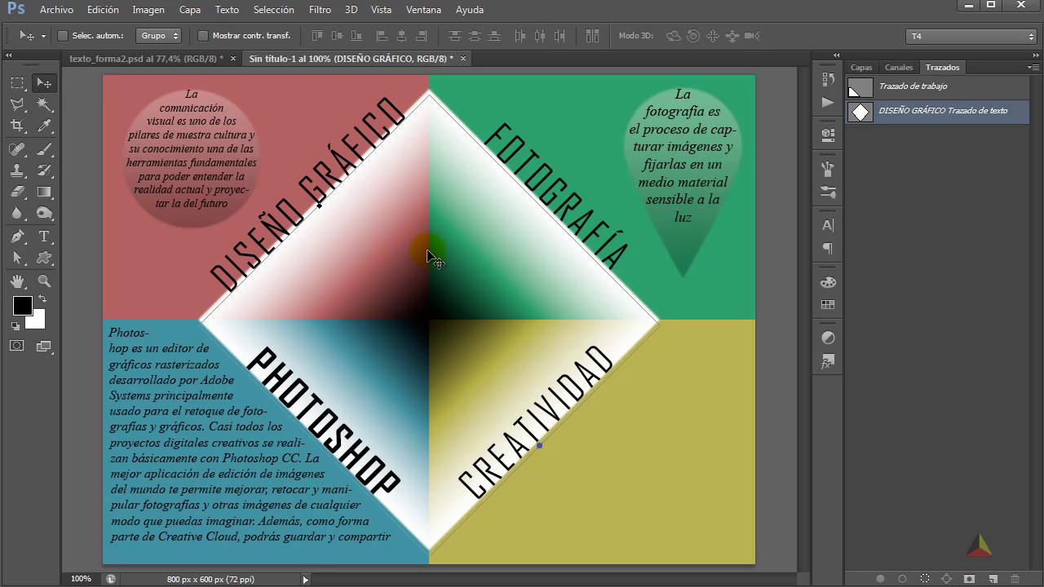
key("Right")
key("Right")
key("Right")
key("Right")
key("Right")
key("Right")
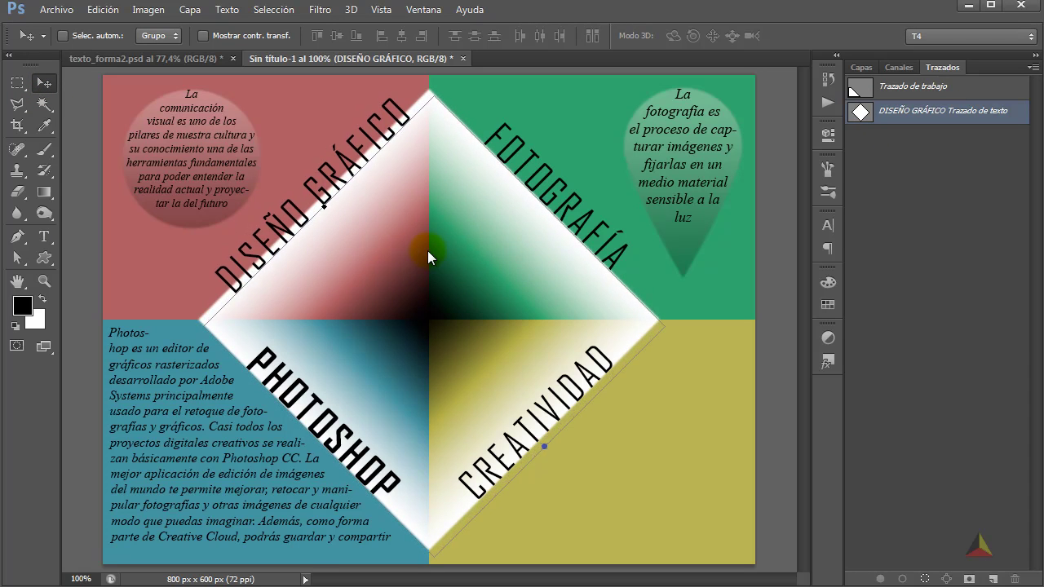
key("Right")
key("Right")
key("shift+Right")
key("shift+Right")
key("shift+Right")
key("shift+Down")
key("shift+Down")
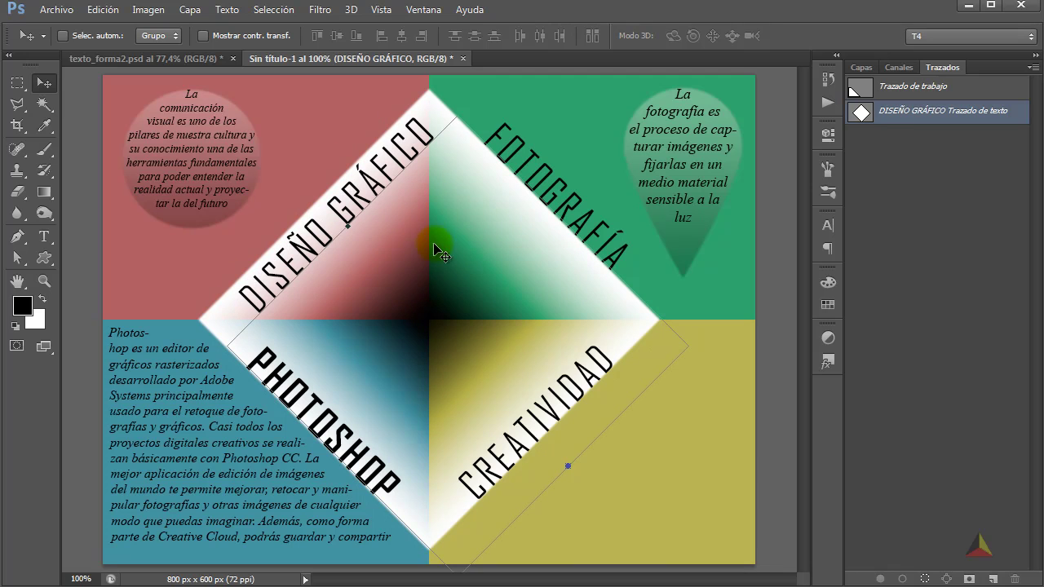
left_click(936, 184)
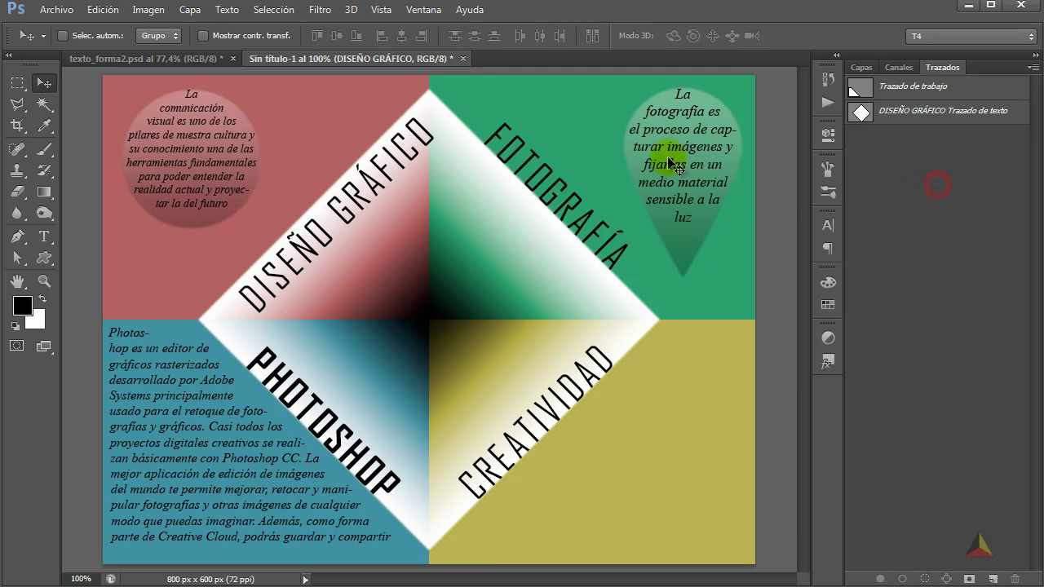
Step: Sample the reddish background quadrant as the foreground colour and darken it to a deep dark red
left_click(861, 67)
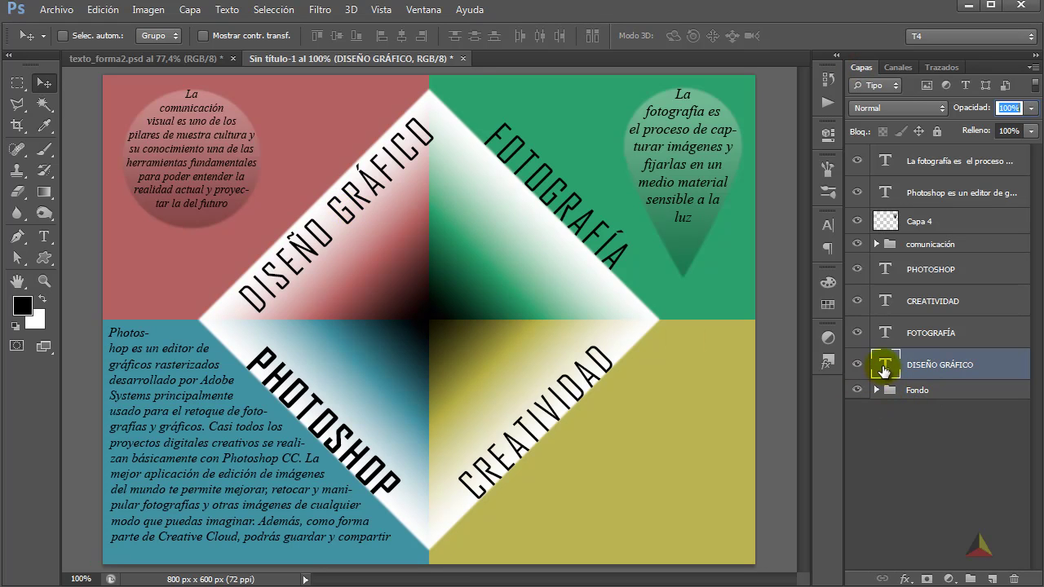
left_click(44, 126)
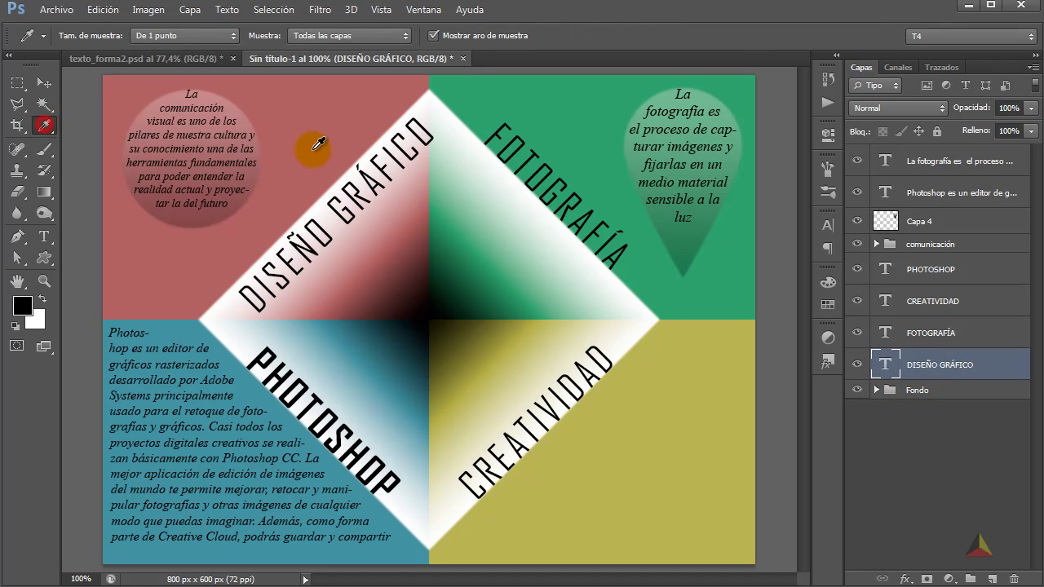
left_click(286, 106)
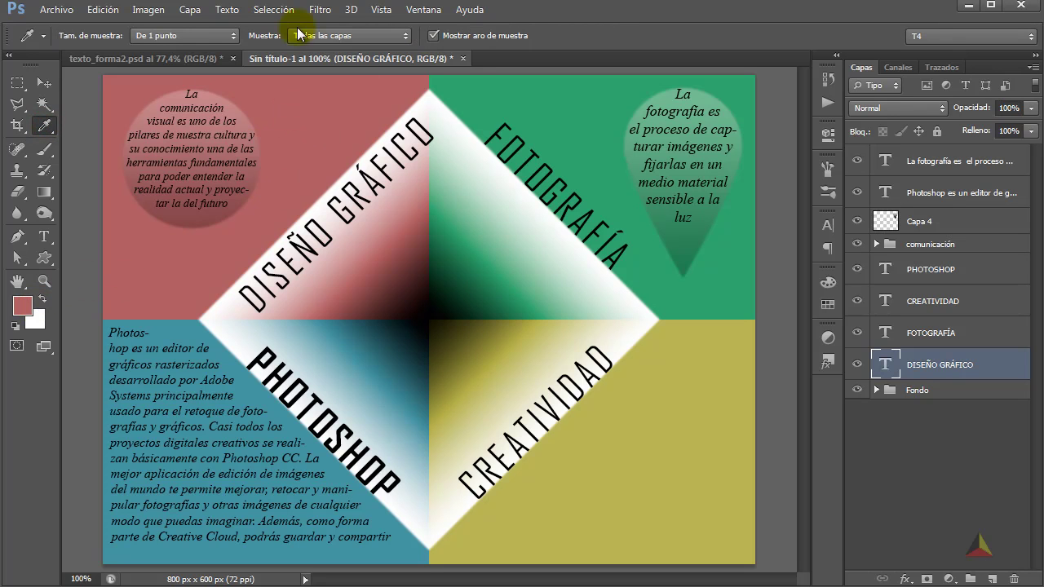
left_click(22, 305)
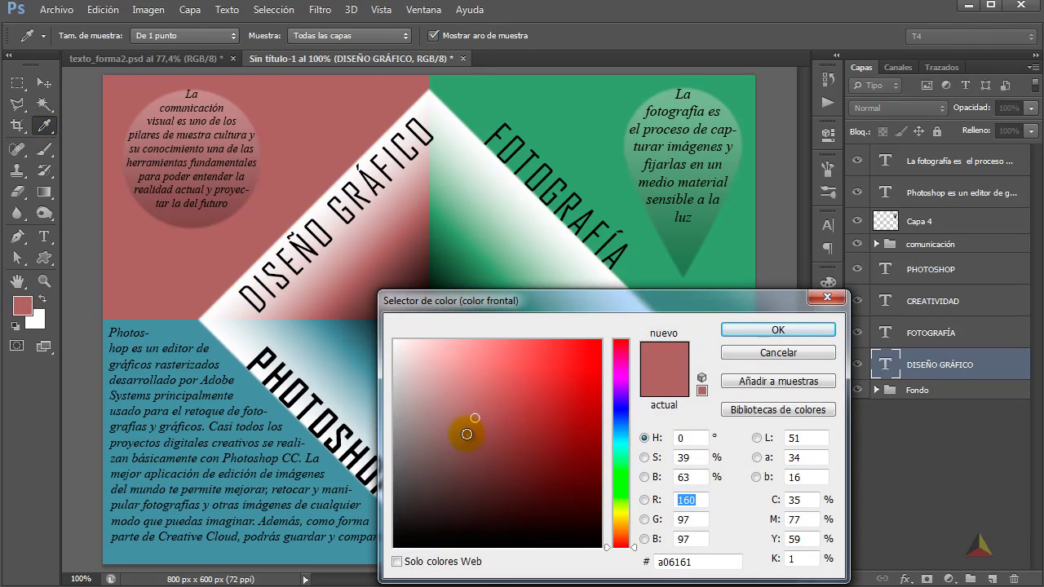
left_click(475, 473)
left_click(741, 330)
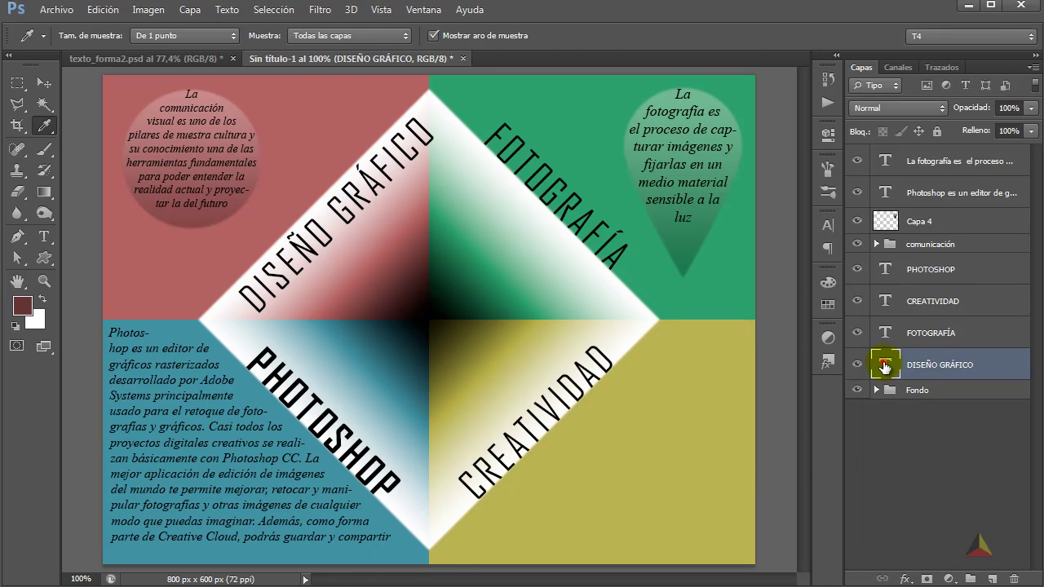
Step: Recolour the whole DISEÑO GRÁFICO title with the dark red foreground colour and commit the text
double_click(885, 364)
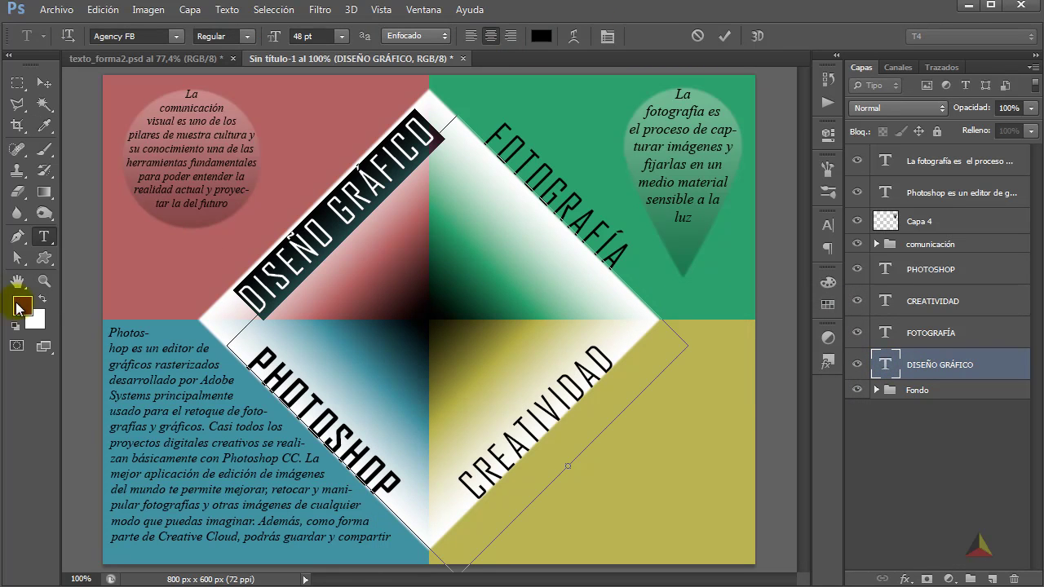
left_click(22, 305)
left_click(750, 329)
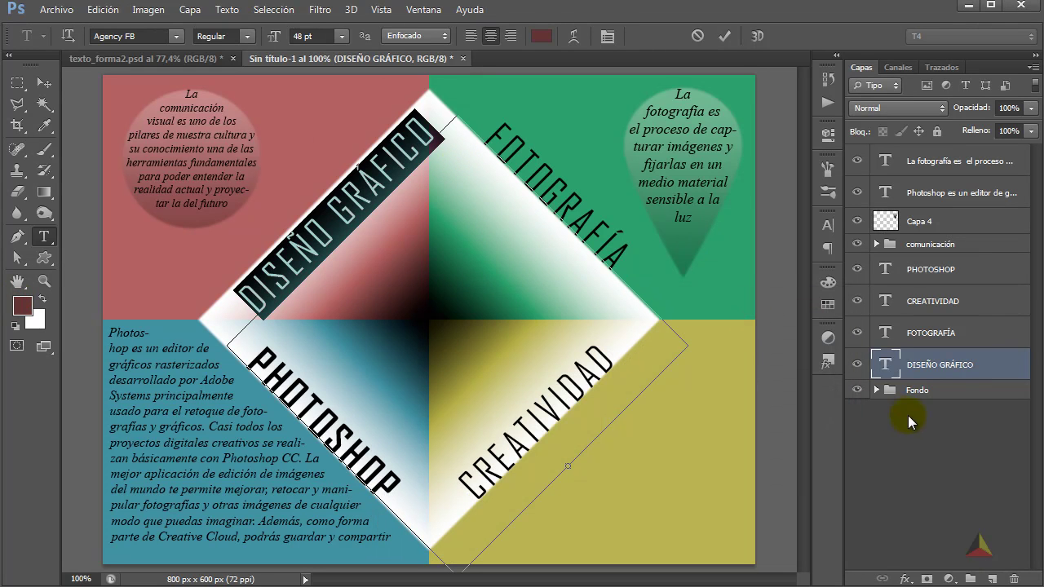
left_click(978, 365)
key("i")
Step: Add a drop shadow to the DISEÑO GRÁFICO title layer and move the style dialog clear of the title
left_click(905, 579)
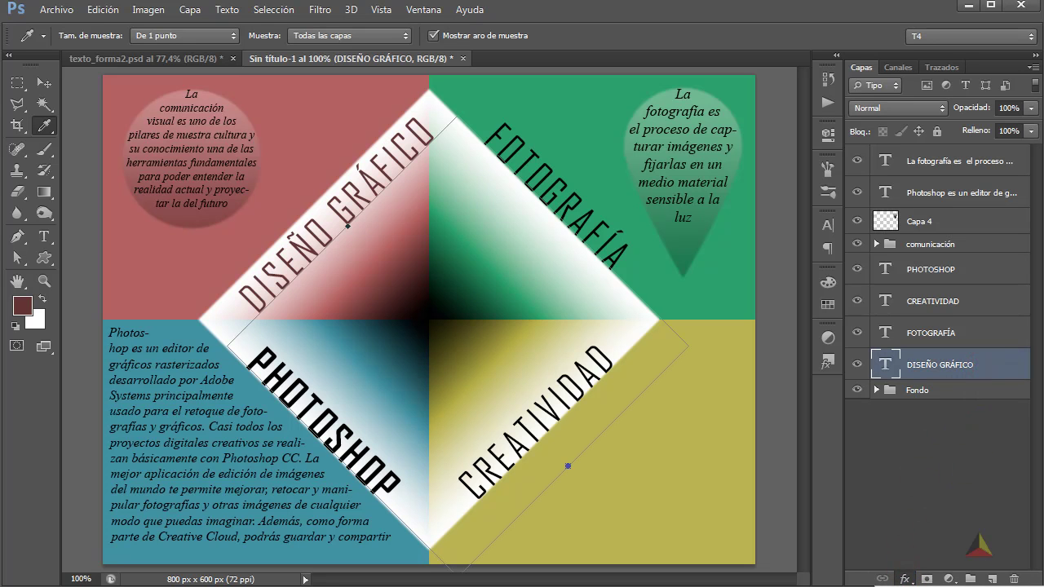
double_click(1005, 371)
left_click_drag(334, 112, 612, 124)
left_click(234, 381)
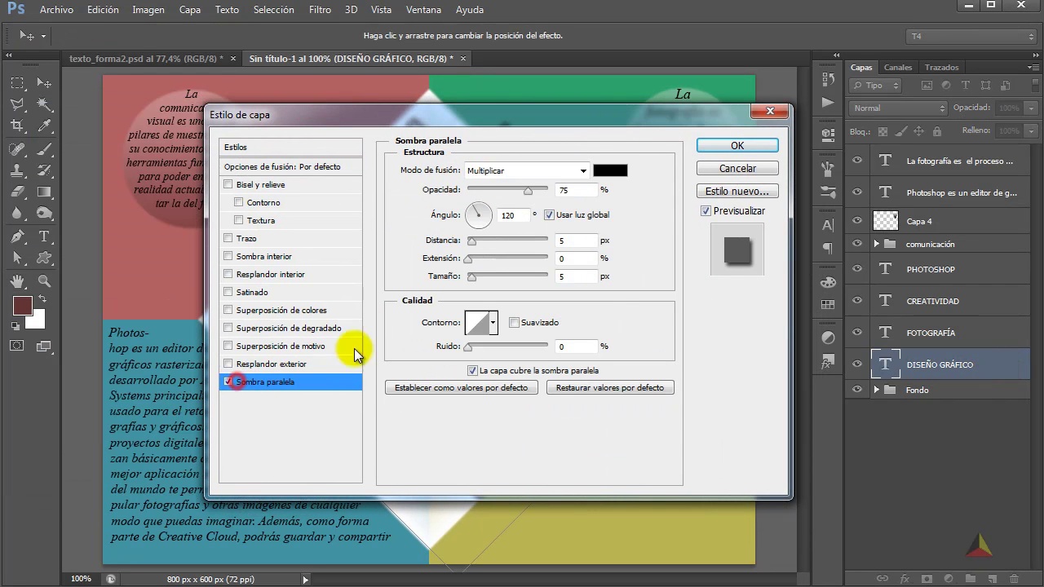
left_click_drag(489, 120, 457, 273)
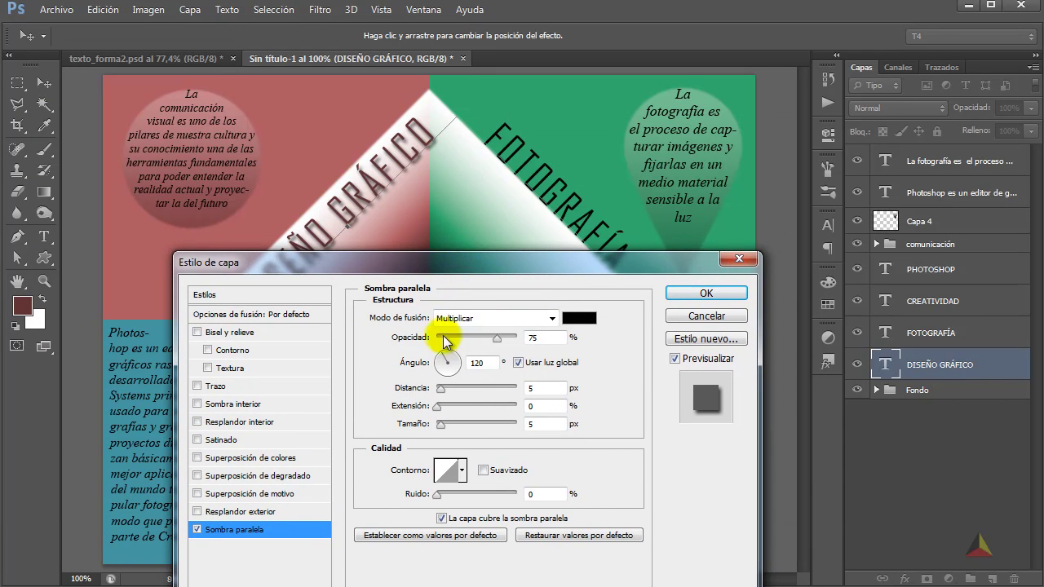
Step: Set the DISEÑO GRÁFICO shadow to 2 px distance, 6 px size and 50% opacity, and apply the layer style
double_click(538, 388)
type("2")
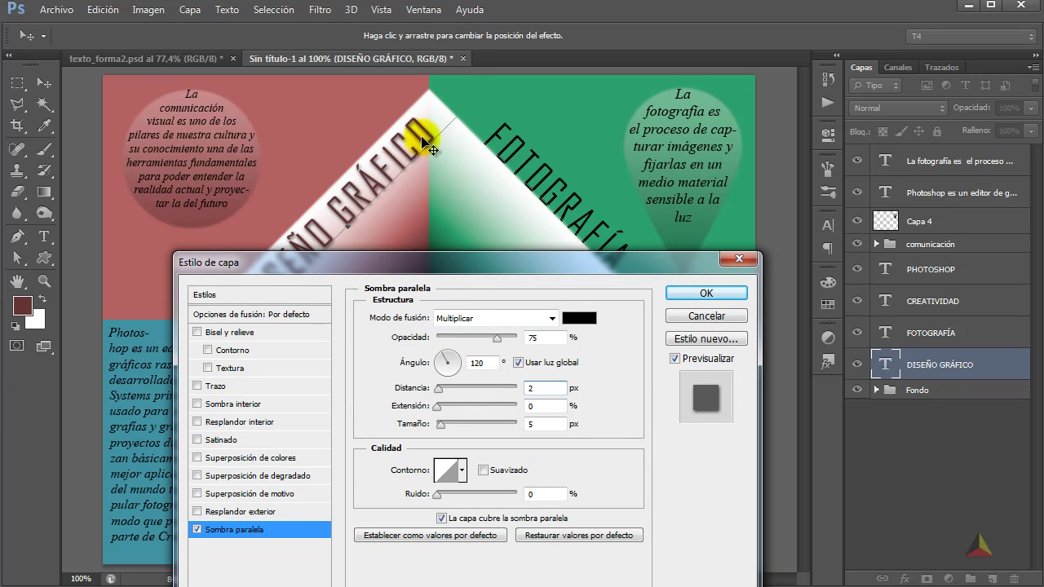
double_click(540, 423)
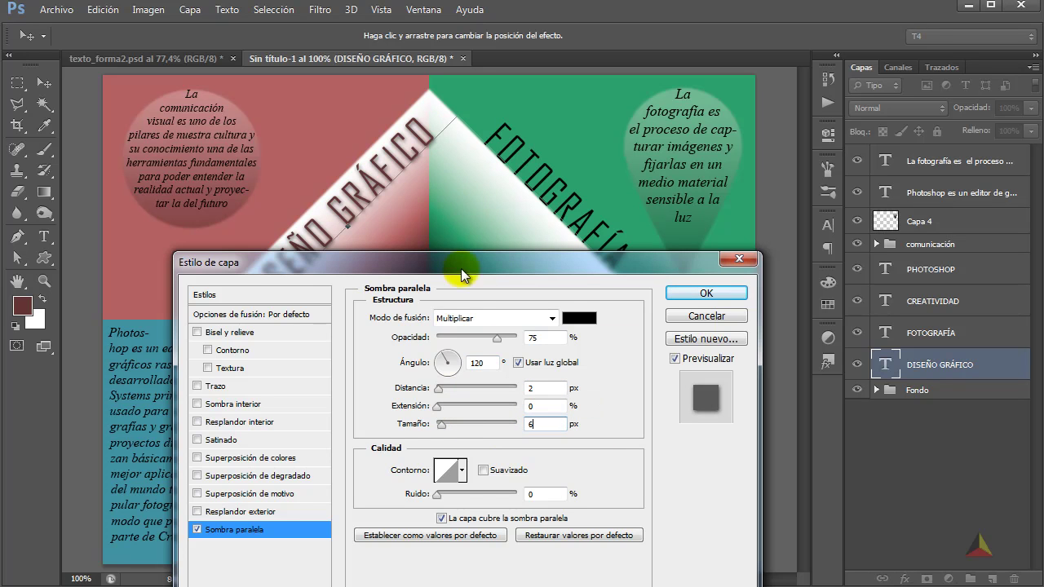
double_click(552, 336)
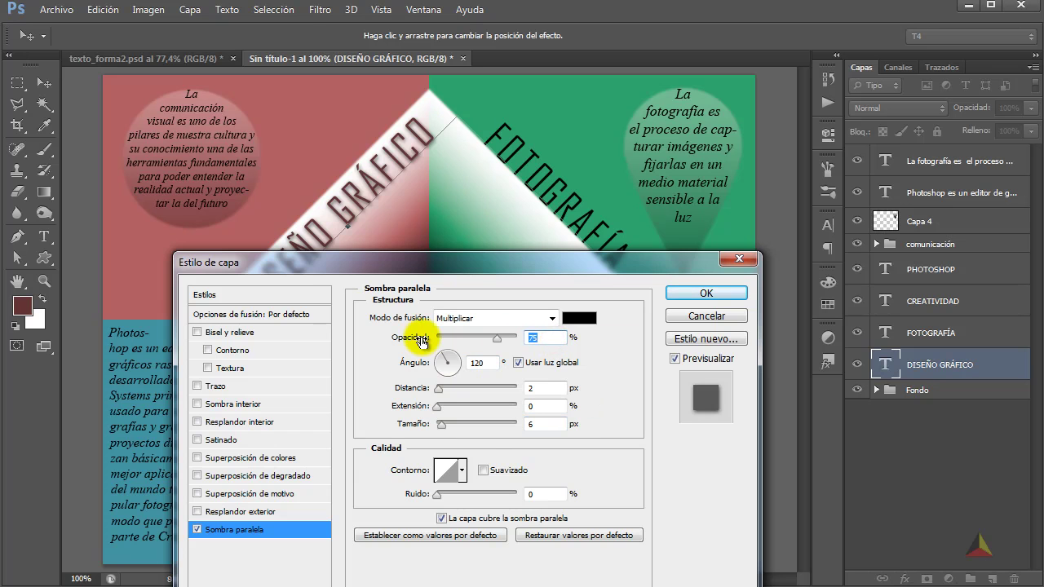
type("50")
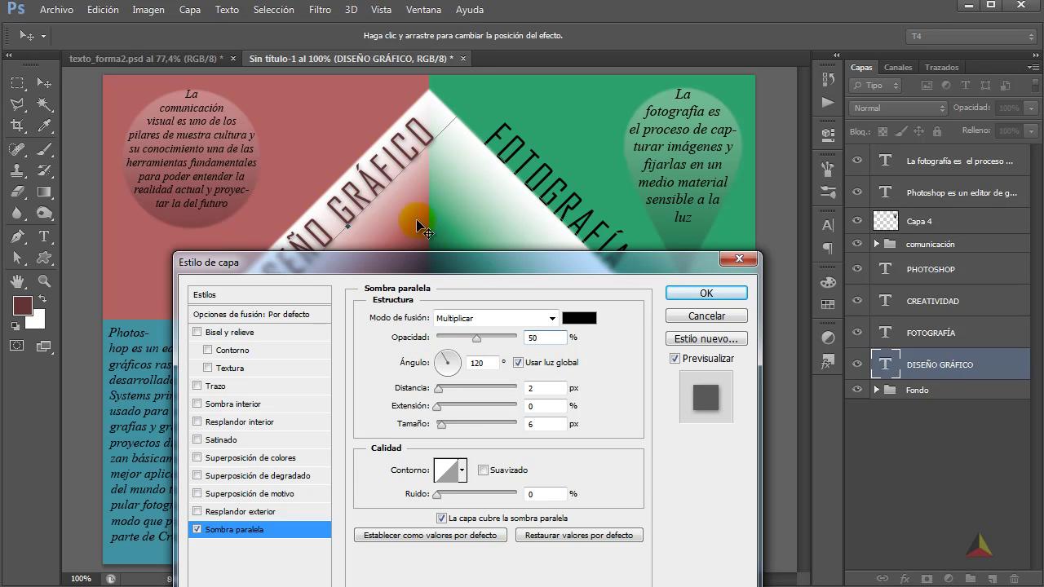
left_click(703, 292)
key("i")
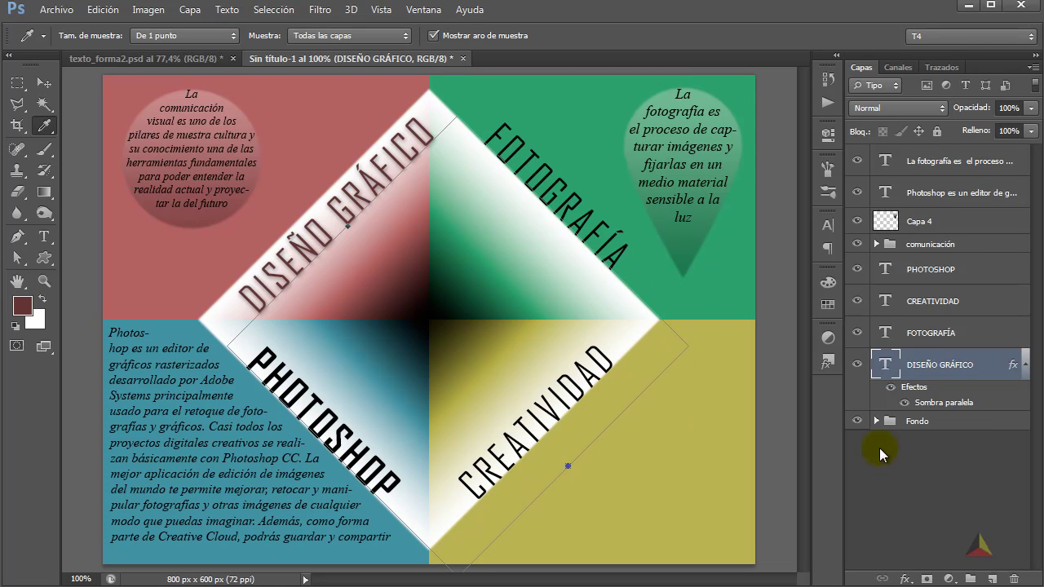
Step: Deselect the DISEÑO GRÁFICO text path and return to the layer list
left_click(942, 67)
left_click(921, 217)
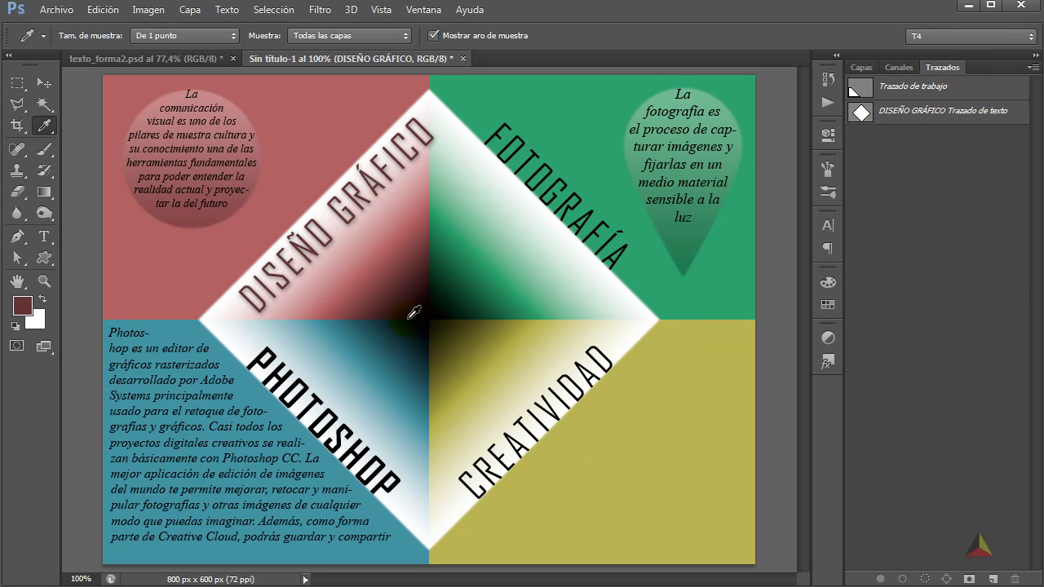
left_click(860, 67)
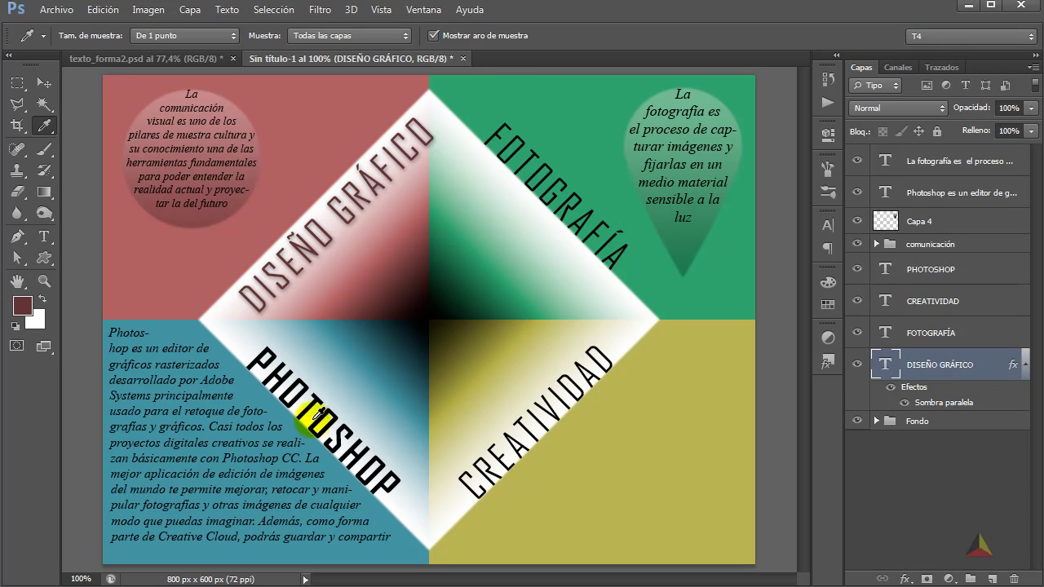
Step: Nudge the PHOTOSHOP title up and to the right until it sits inside the diamond's white border, and deselect its layer
left_click(913, 272)
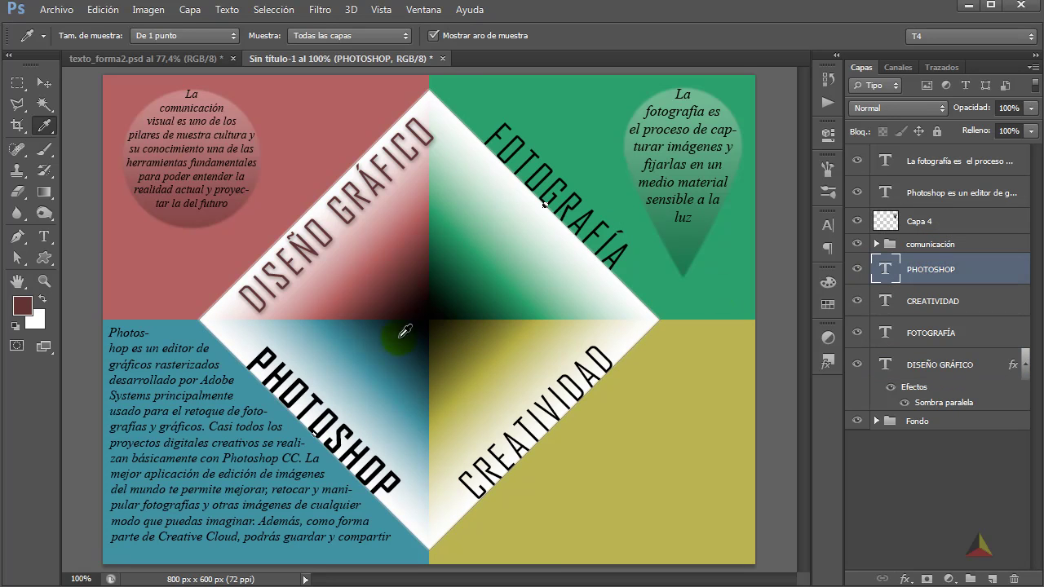
left_click(45, 83)
key("Up")
key("Up")
key("Up")
key("Up")
key("Up")
key("Up")
key("Up")
key("Up")
key("Right")
key("Right")
key("Right")
key("Right")
key("Right")
key("Right")
key("Right")
key("Right")
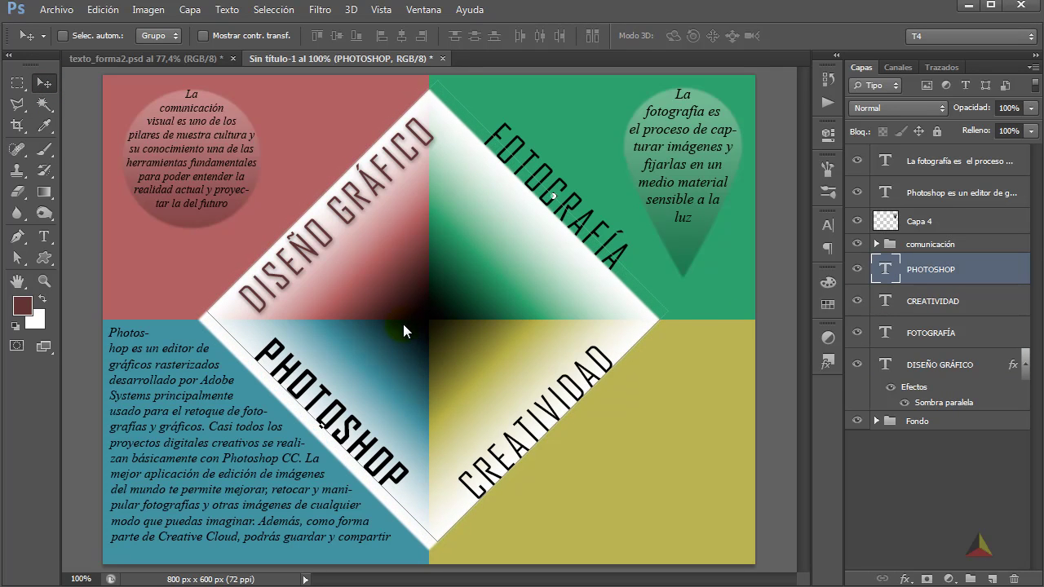
key("Right")
key("Right")
key("Right")
key("Right")
key("Right")
key("Down")
key("Down")
key("Down")
key("Down")
left_click(910, 463)
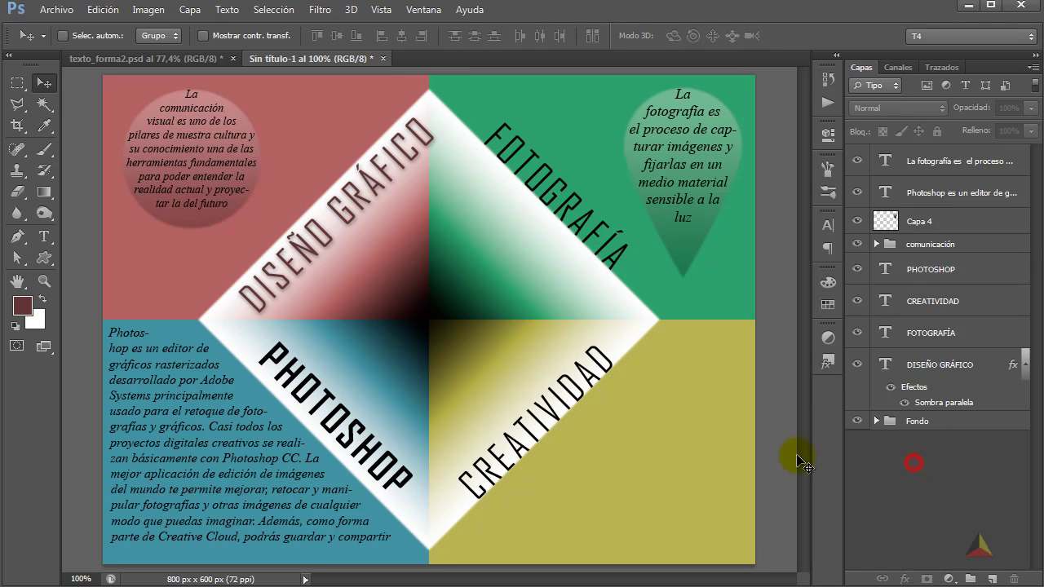
Step: Sample the blue background quadrant as the foreground colour and darken it to the deep teal #2f474f
double_click(887, 270)
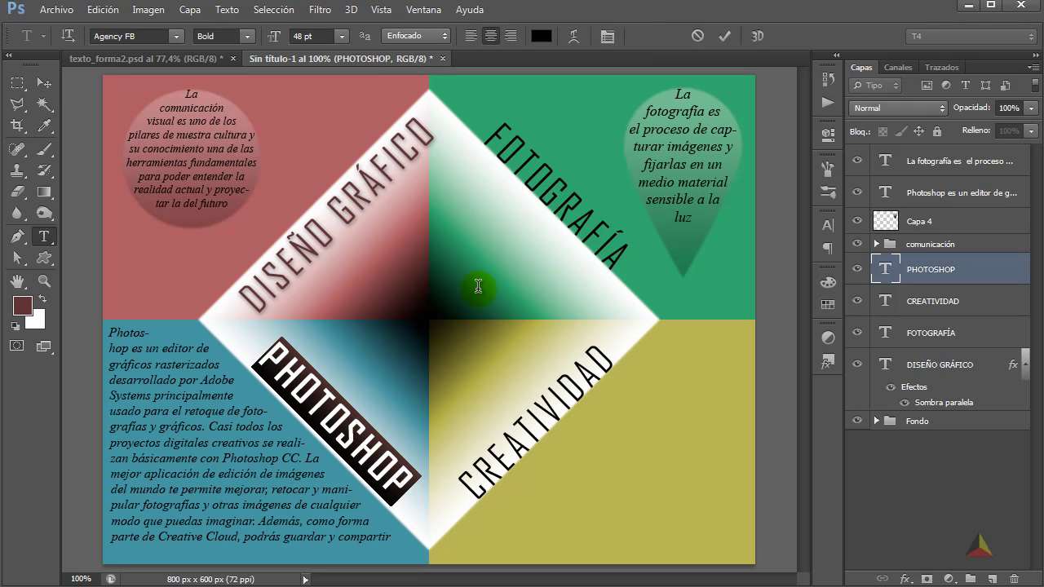
left_click(44, 125)
left_click(179, 331)
left_click(22, 305)
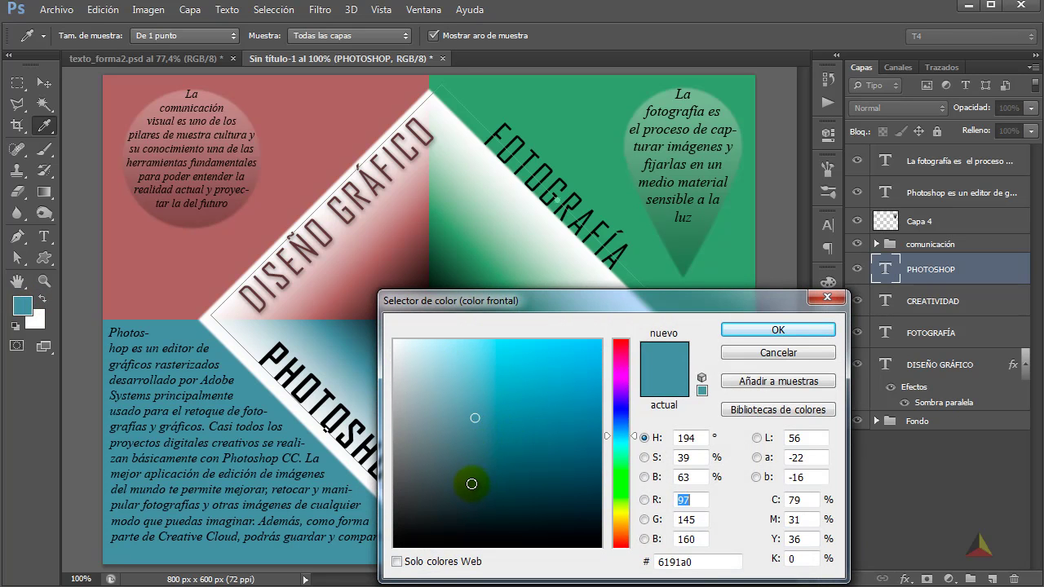
left_click(477, 483)
left_click(742, 331)
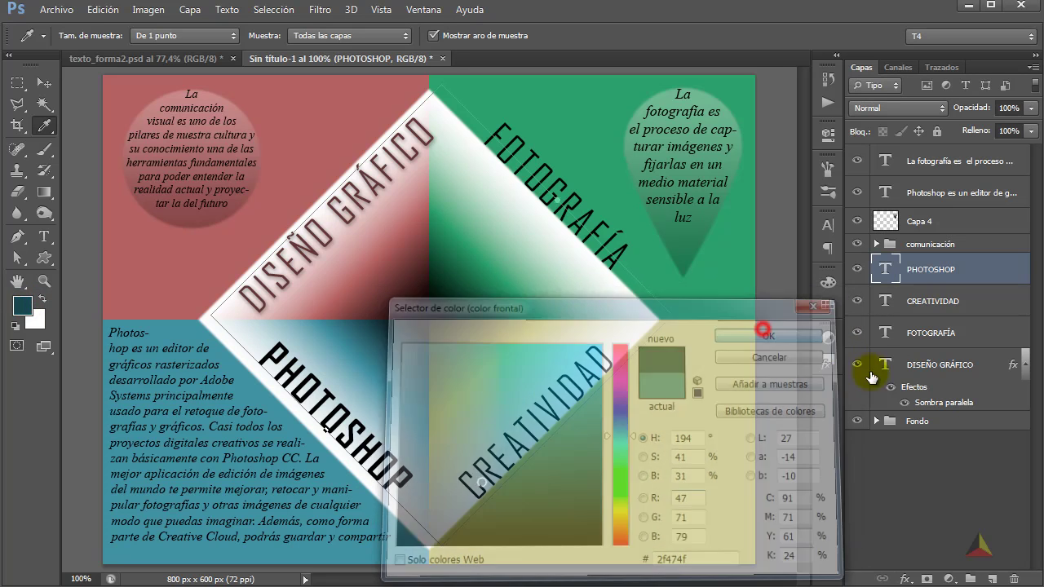
Step: Recolour the whole PHOTOSHOP title with the dark teal foreground colour, commit the text and deselect its layer
double_click(882, 271)
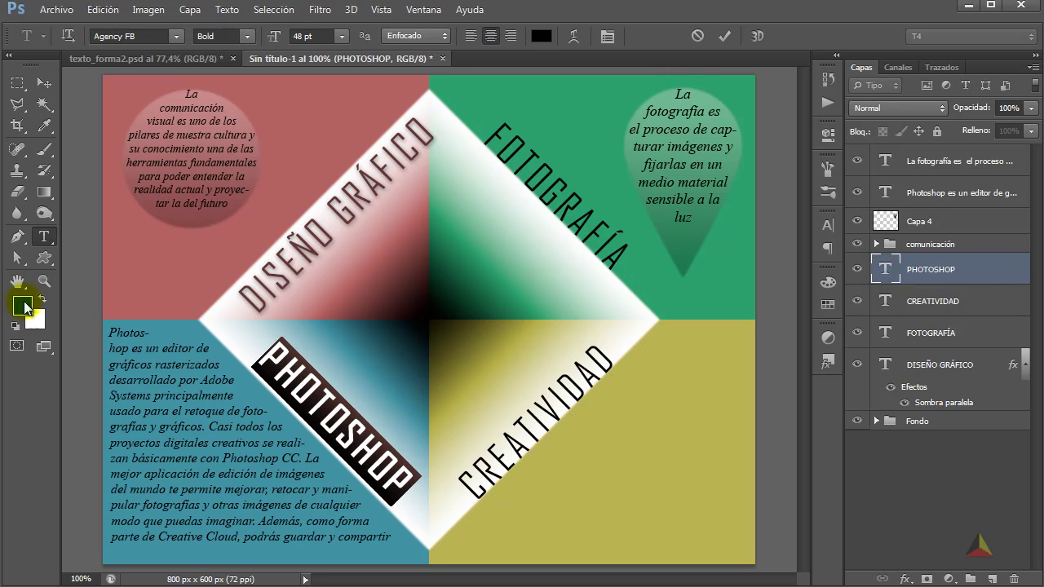
left_click(27, 312)
left_click_drag(601, 305, 541, 205)
left_click(706, 232)
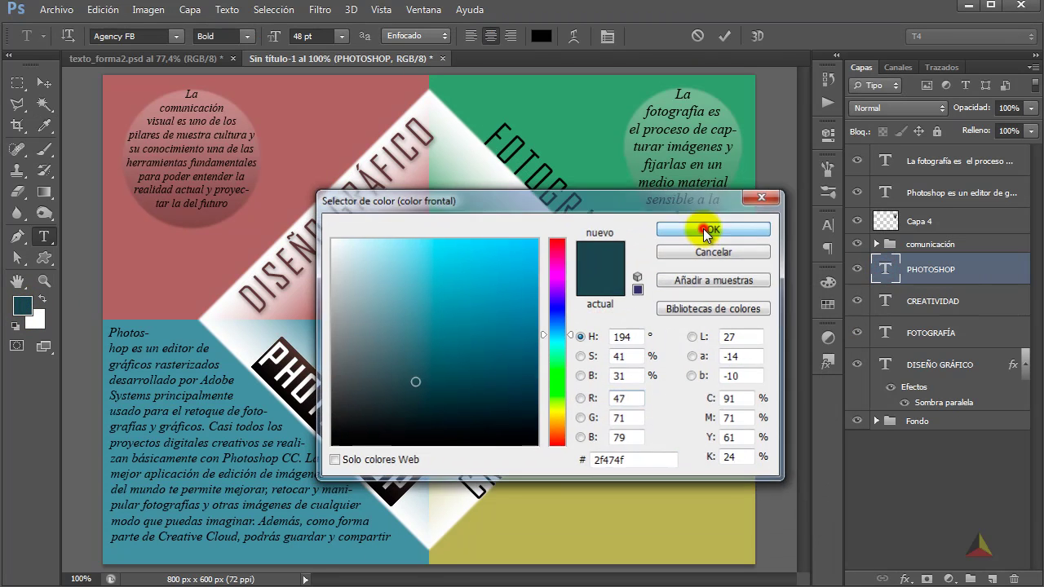
left_click(724, 36)
key("i")
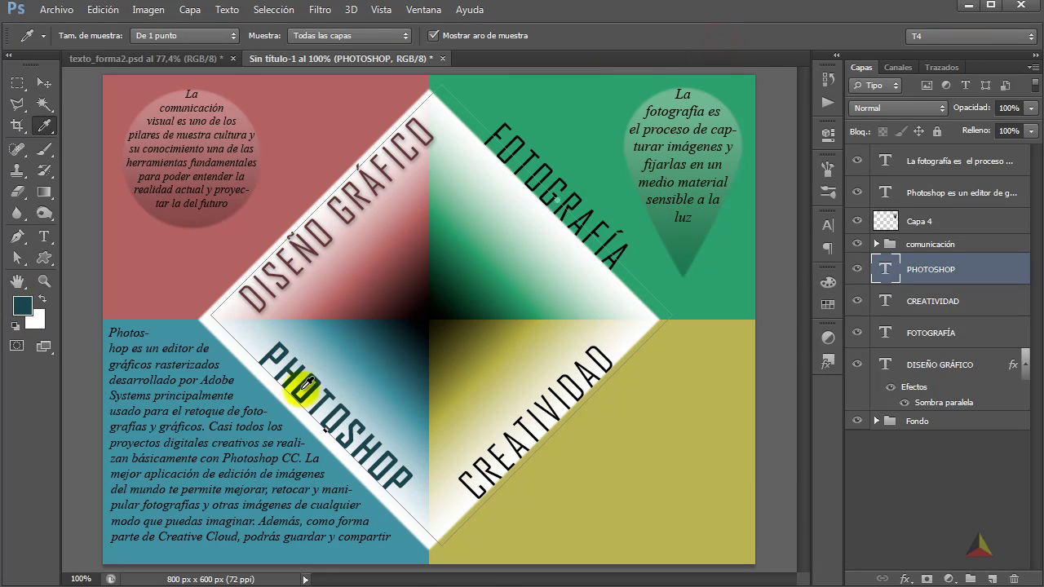
left_click(887, 496)
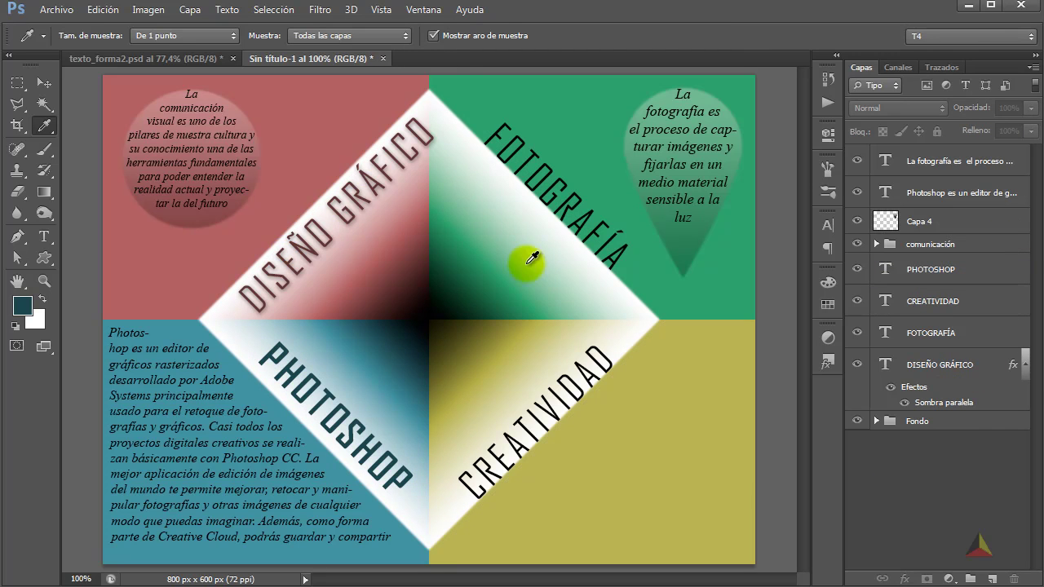
Step: Copy the DISEÑO GRÁFICO layer's drop shadow effect onto the PHOTOSHOP title layer and deselect all layers
left_click(1012, 366)
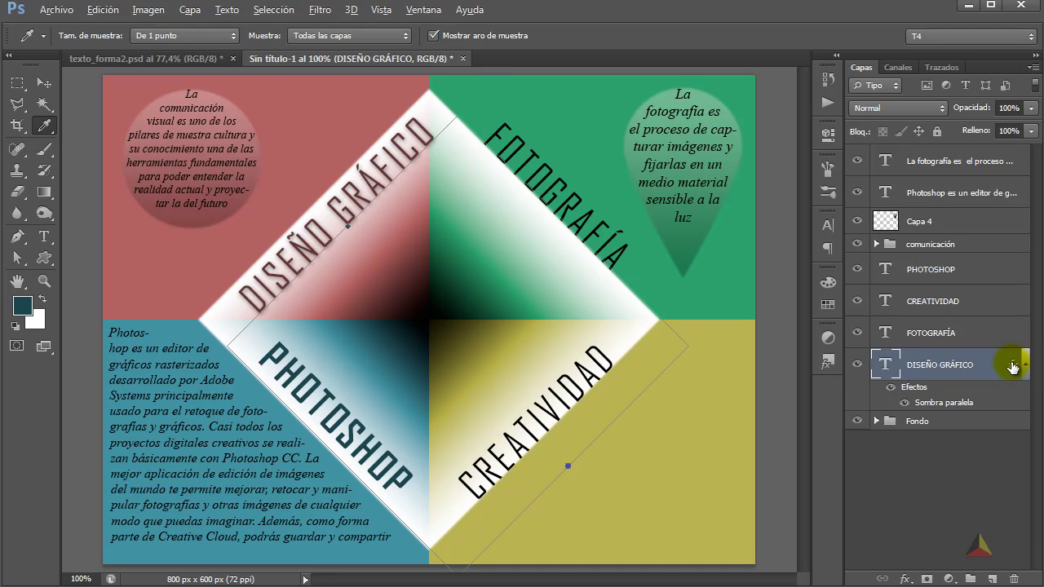
left_click_drag(1012, 367, 1006, 279)
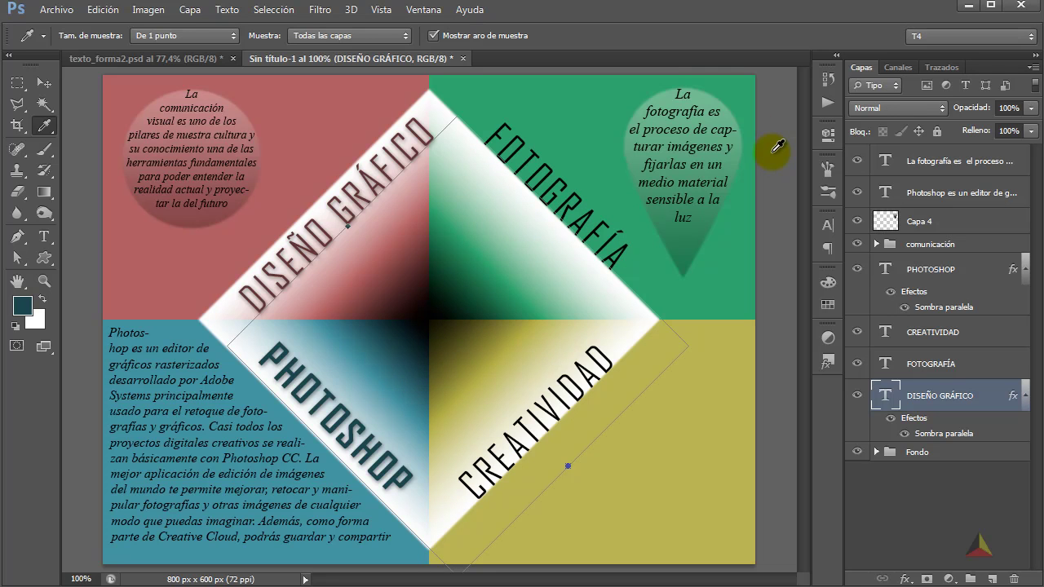
left_click(44, 82)
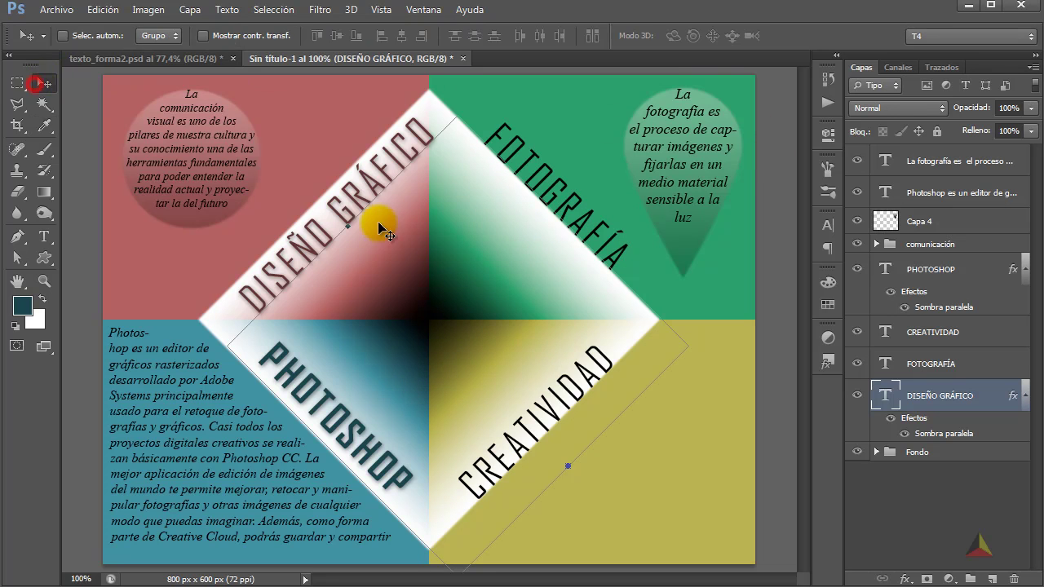
left_click(901, 510)
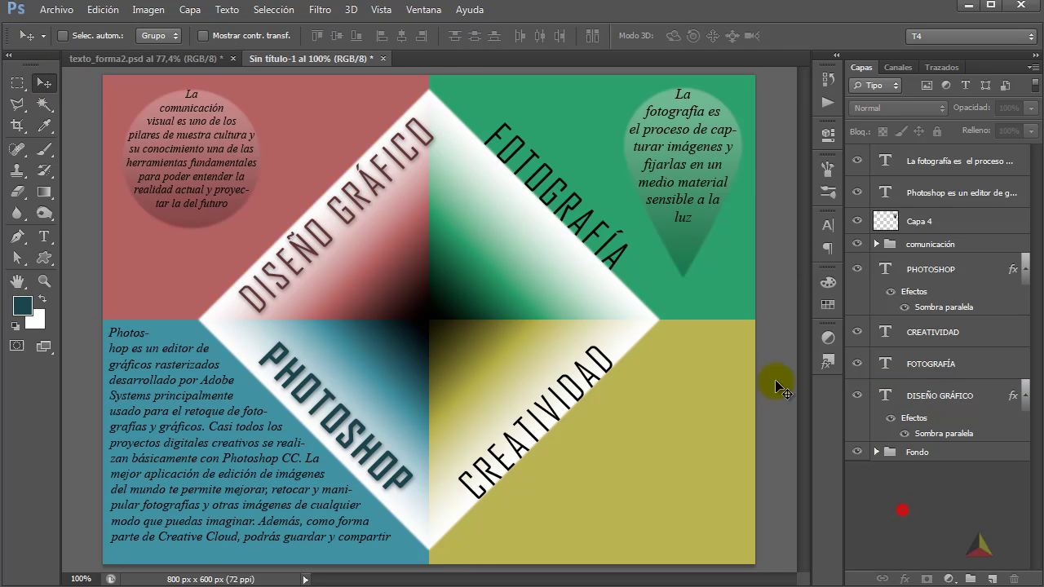